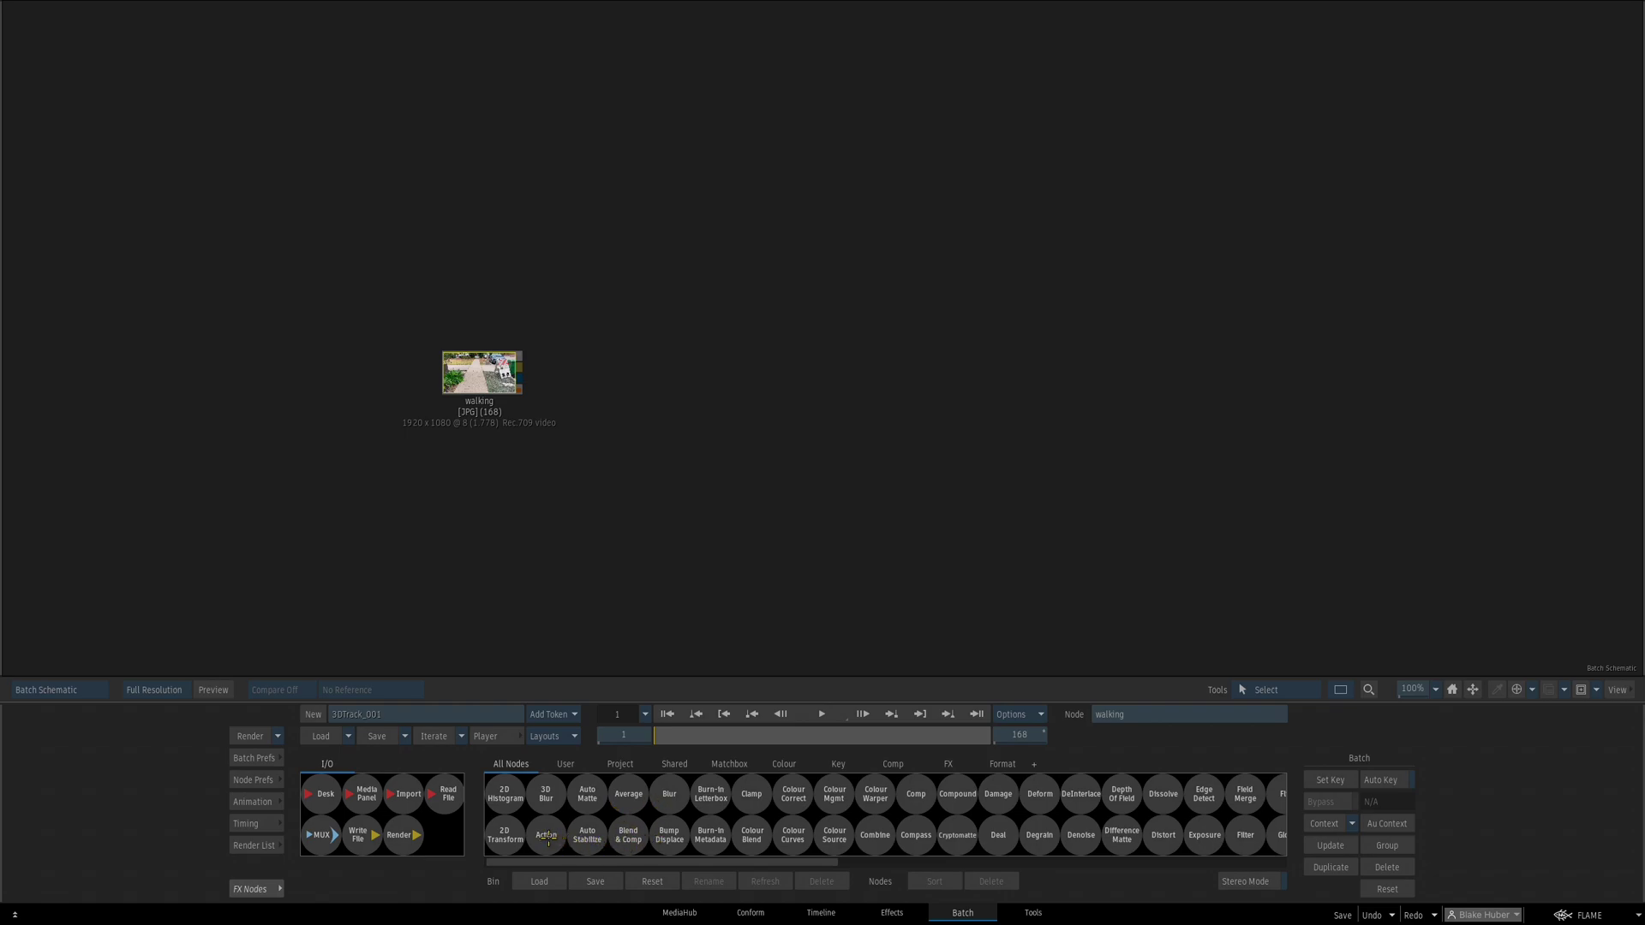
Add an Action node connected to the walking clip, open its schematic and reposition the Default camera
{"action": "left_click_drag", "start_coordinate": [546, 835], "coordinate": [775, 411]}
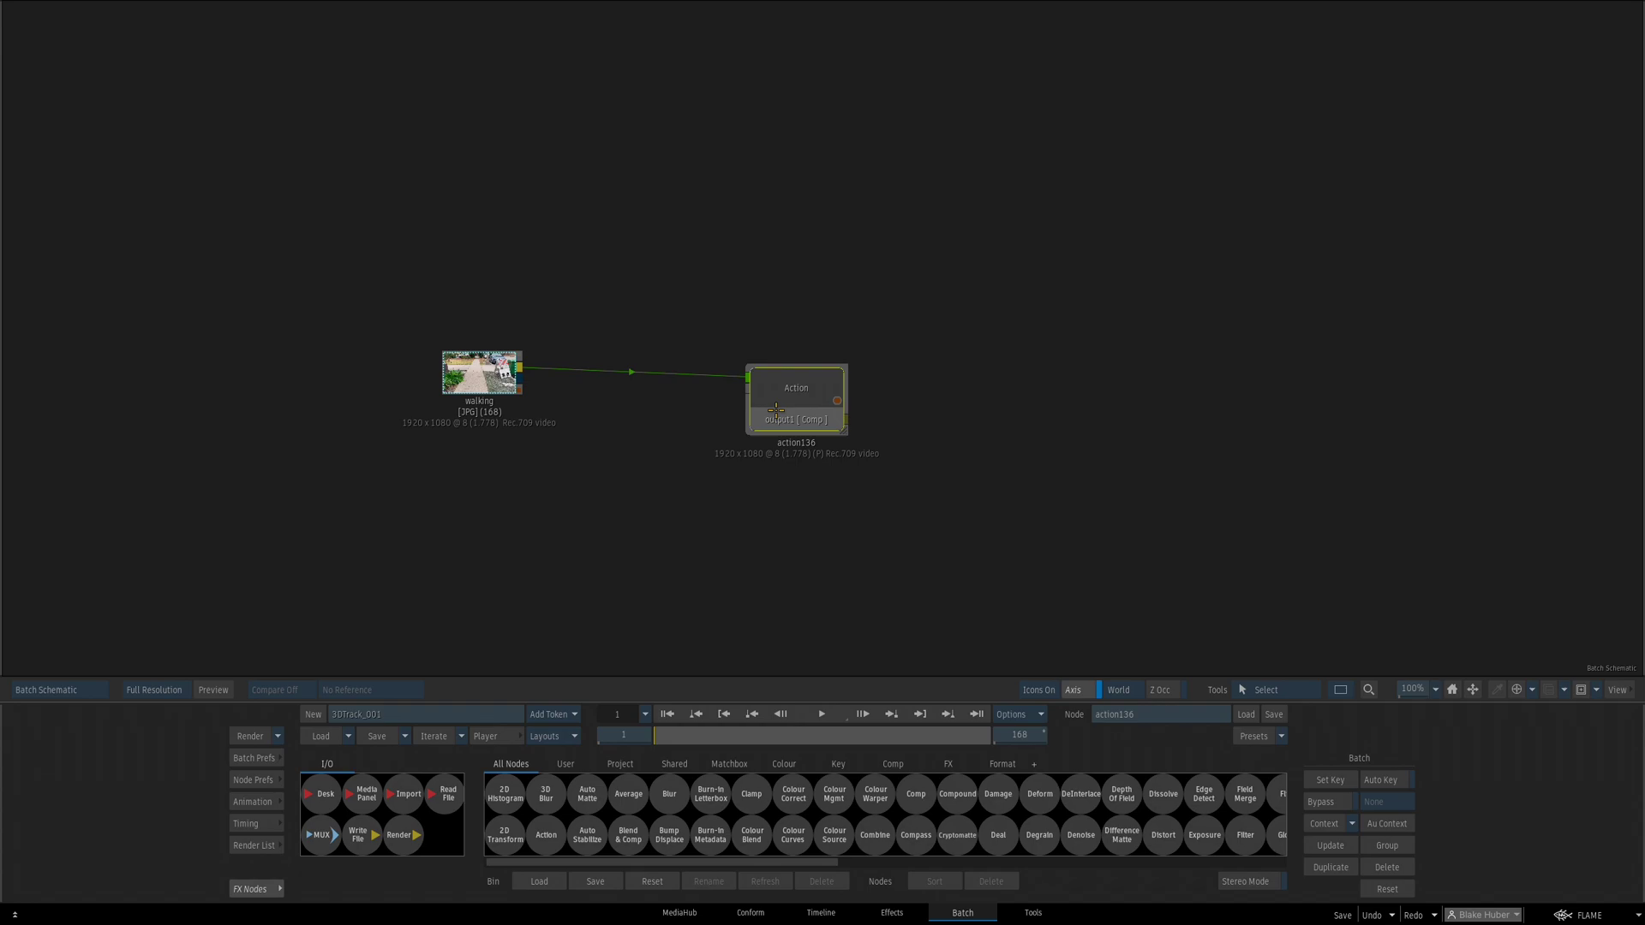
{"action": "left_click_drag", "start_coordinate": [776, 431], "coordinate": [770, 403]}
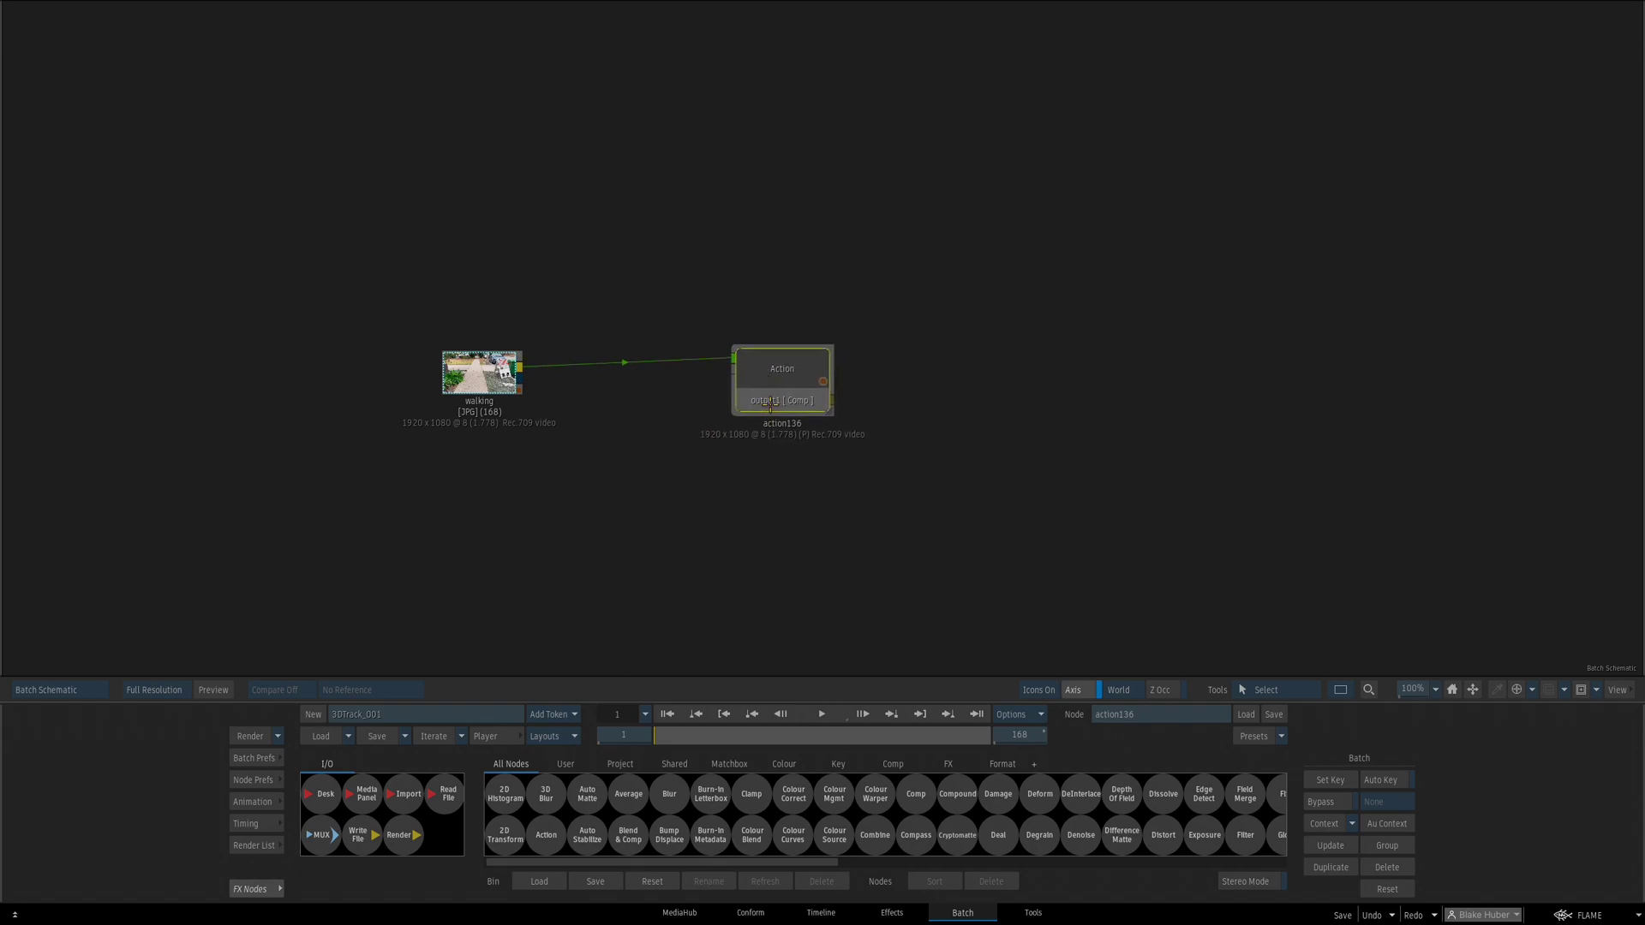
{"action": "double_click", "coordinate": [769, 404]}
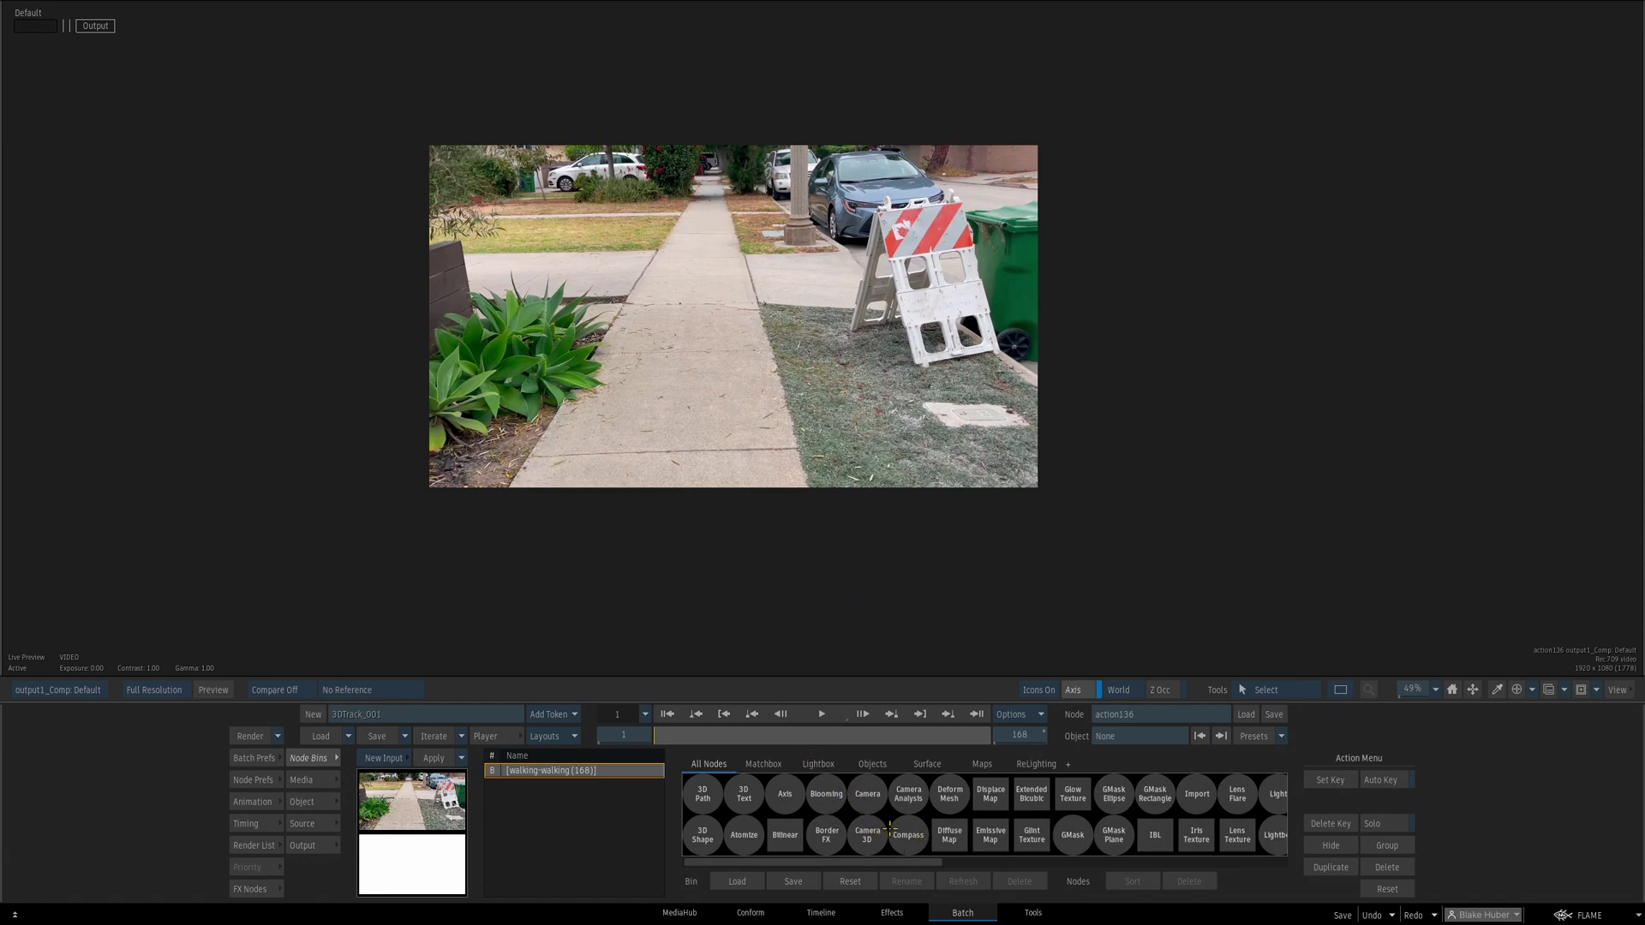
{"action": "key", "text": "Escape"}
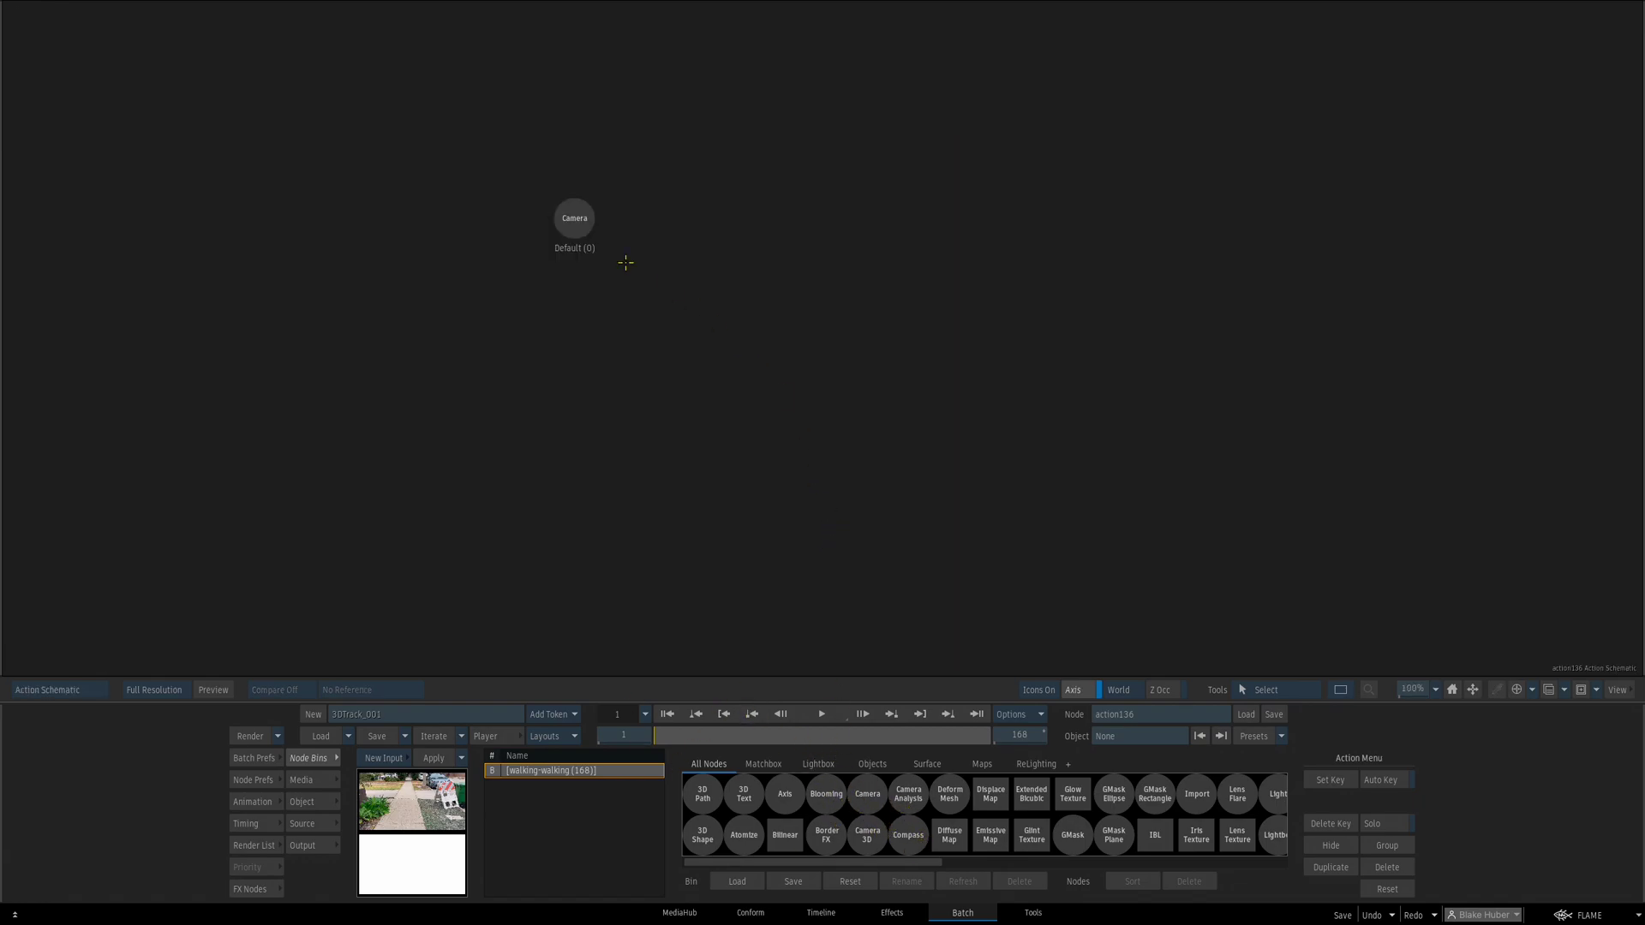
{"action": "left_click_drag", "start_coordinate": [575, 218], "coordinate": [514, 315]}
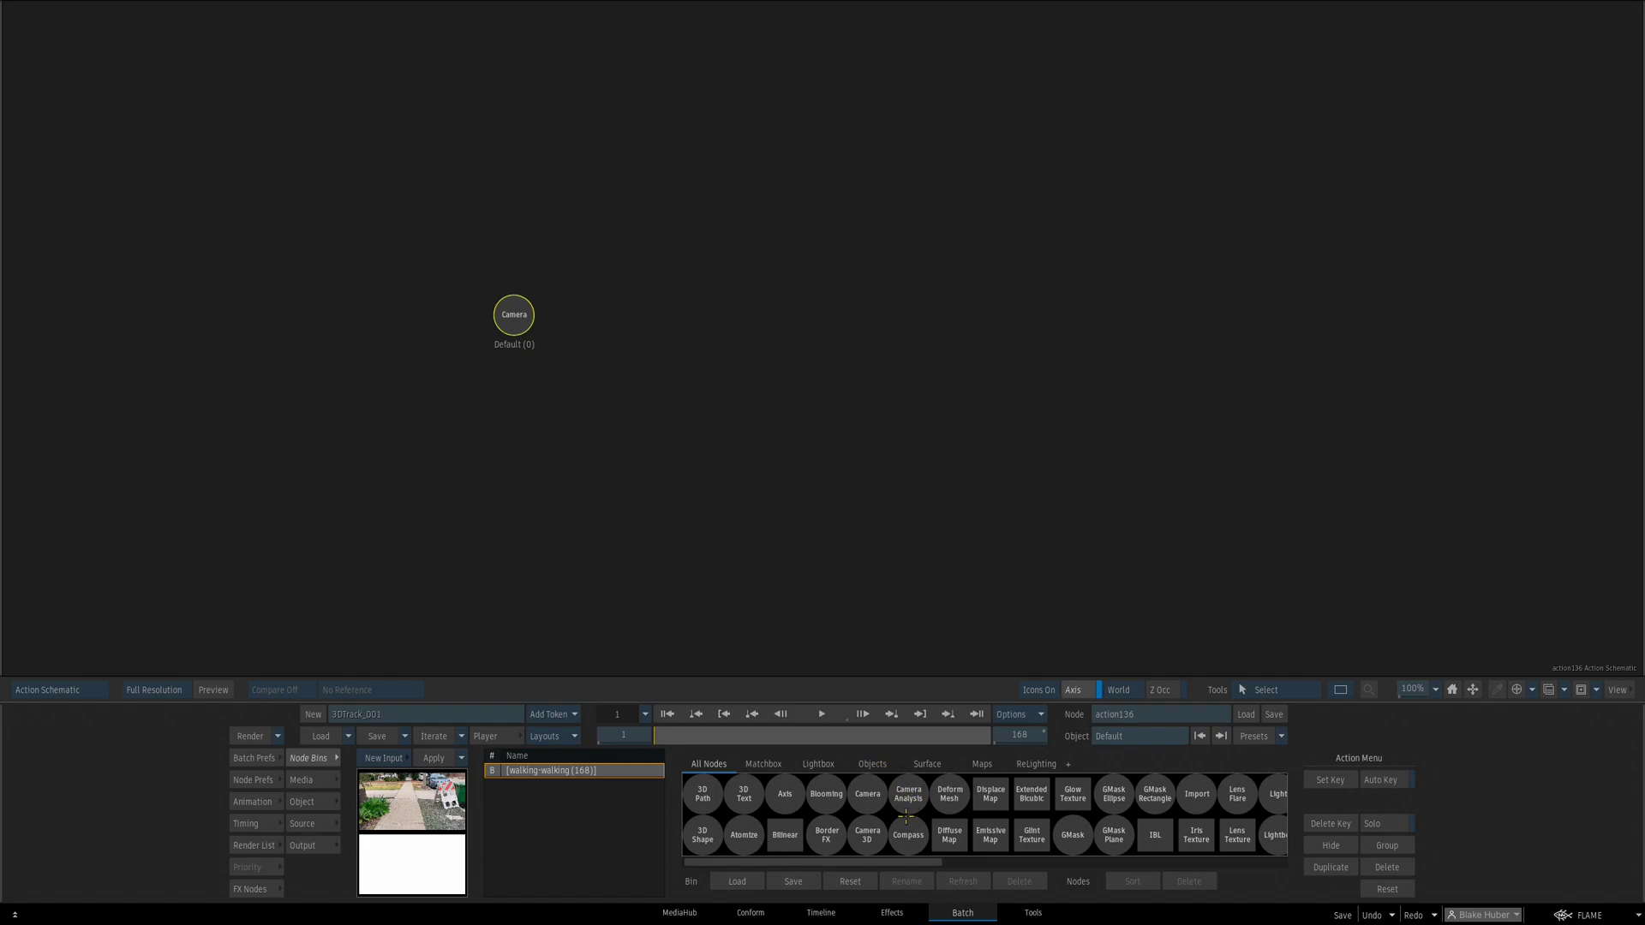
Add an unlinked Camera Analysis node and arrange it beside the Default camera
{"action": "left_click", "coordinate": [705, 438]}
{"action": "left_click_drag", "start_coordinate": [908, 794], "coordinate": [813, 340]}
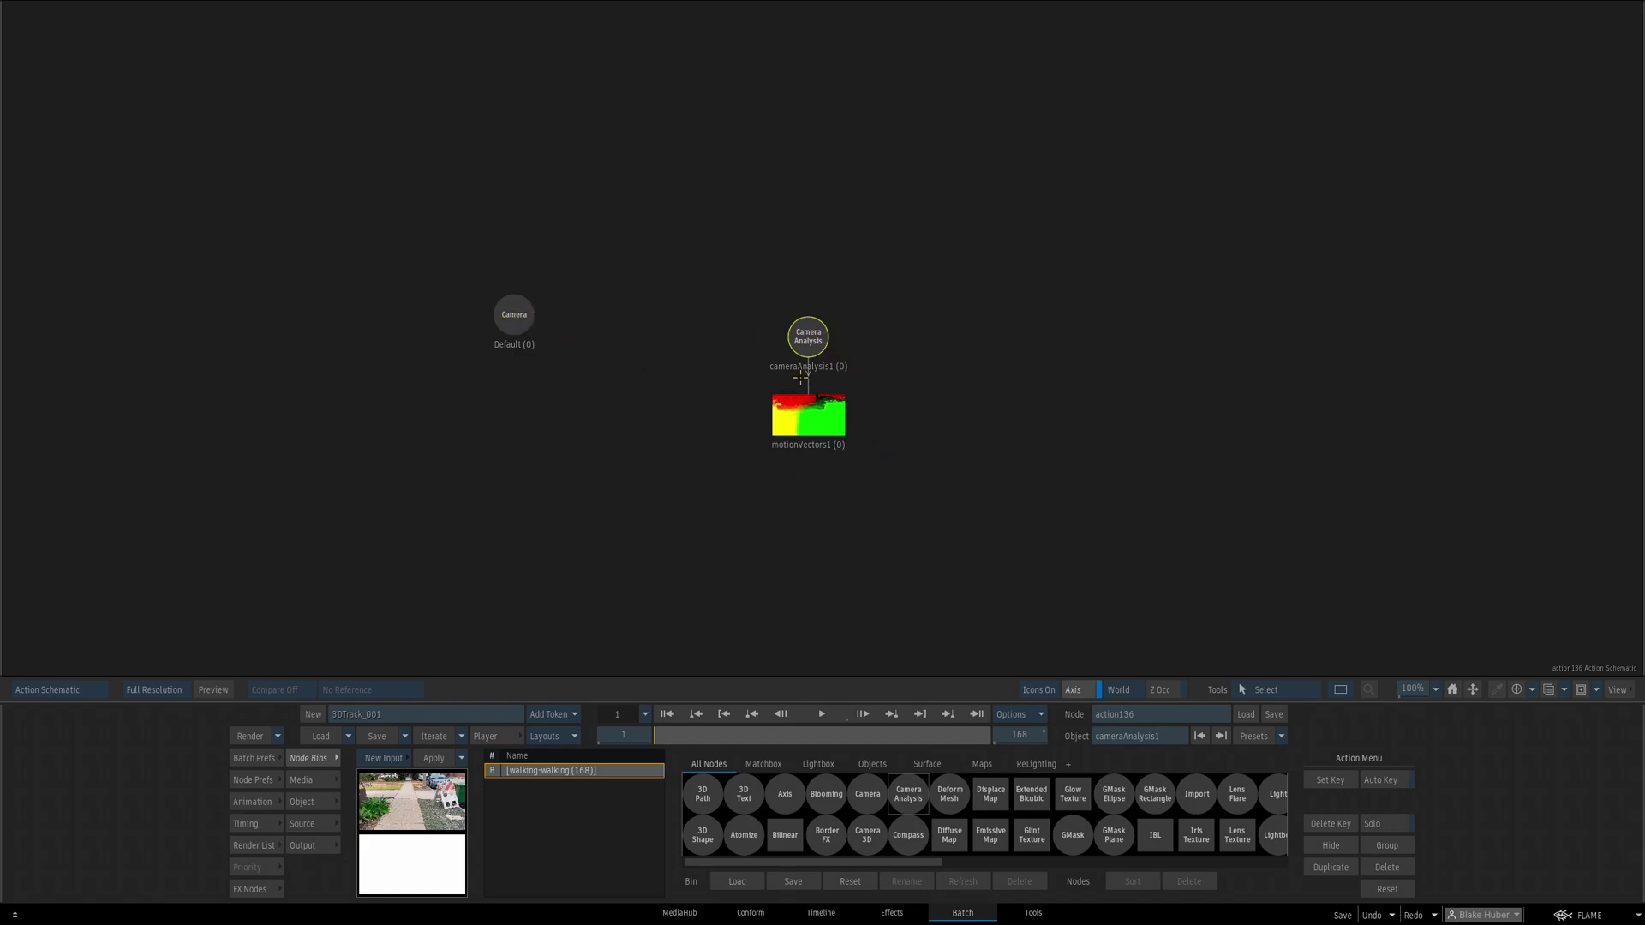
{"action": "left_click_drag", "start_coordinate": [809, 336], "coordinate": [802, 328]}
{"action": "left_click_drag", "start_coordinate": [507, 317], "coordinate": [585, 356]}
{"action": "mouse_move", "coordinate": [800, 329]}
{"action": "left_mouse_down"}
{"action": "mouse_move", "coordinate": [792, 347]}
{"action": "mouse_move", "coordinate": [774, 337]}
{"action": "left_mouse_up"}
{"action": "left_click_drag", "start_coordinate": [585, 347], "coordinate": [569, 349]}
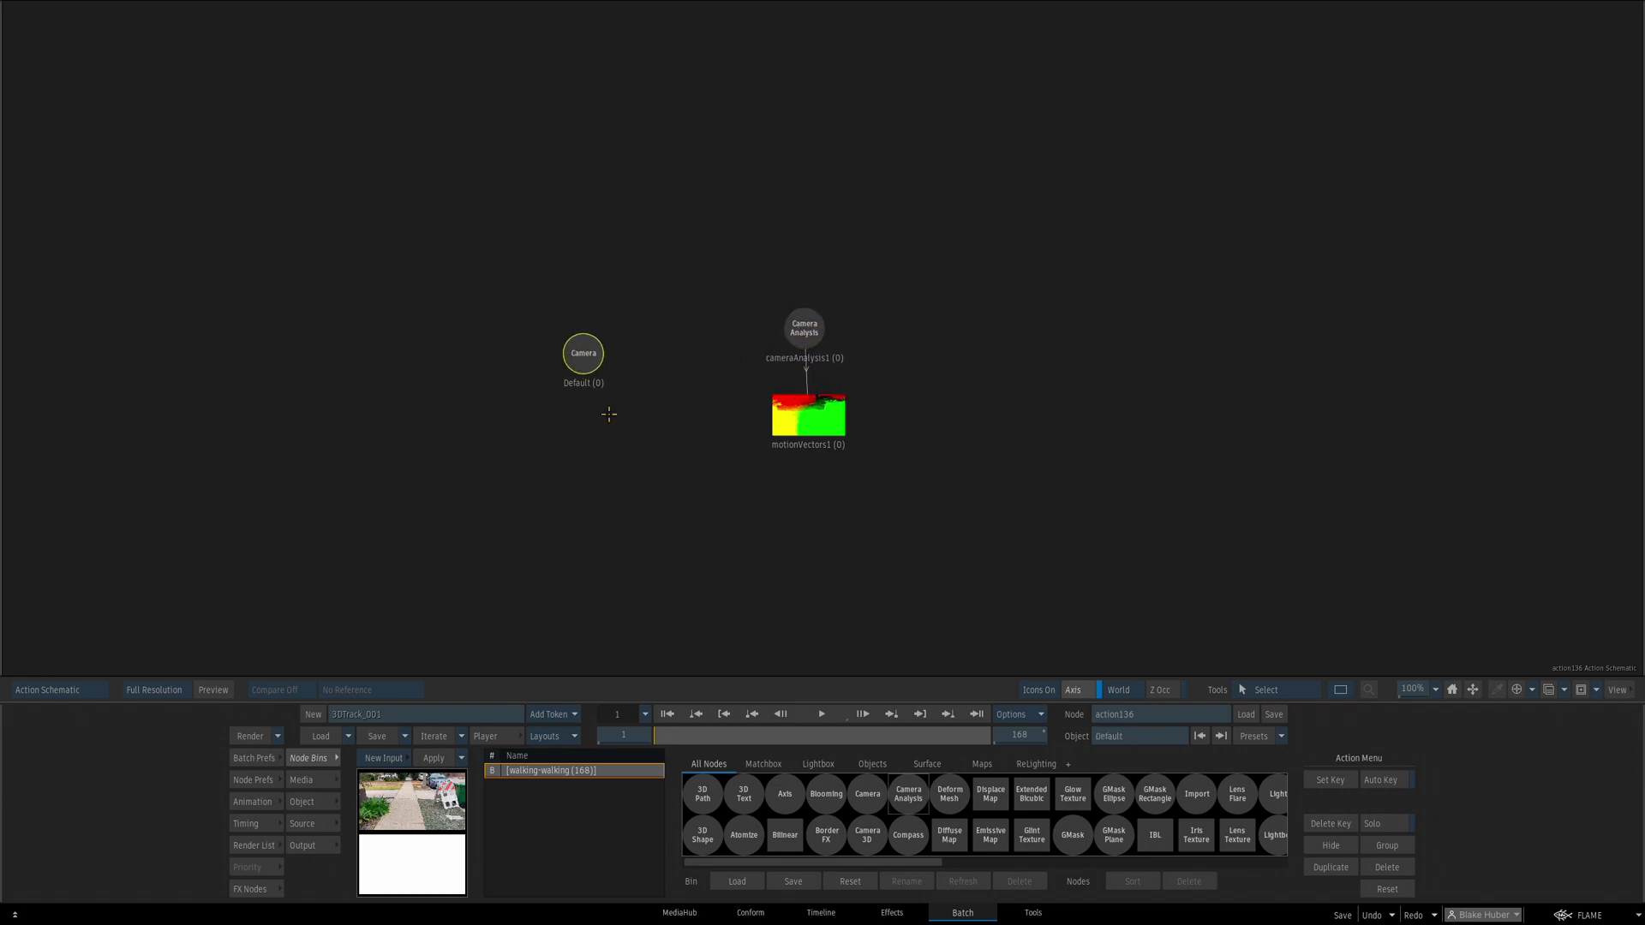
{"action": "left_click_drag", "start_coordinate": [806, 335], "coordinate": [798, 320]}
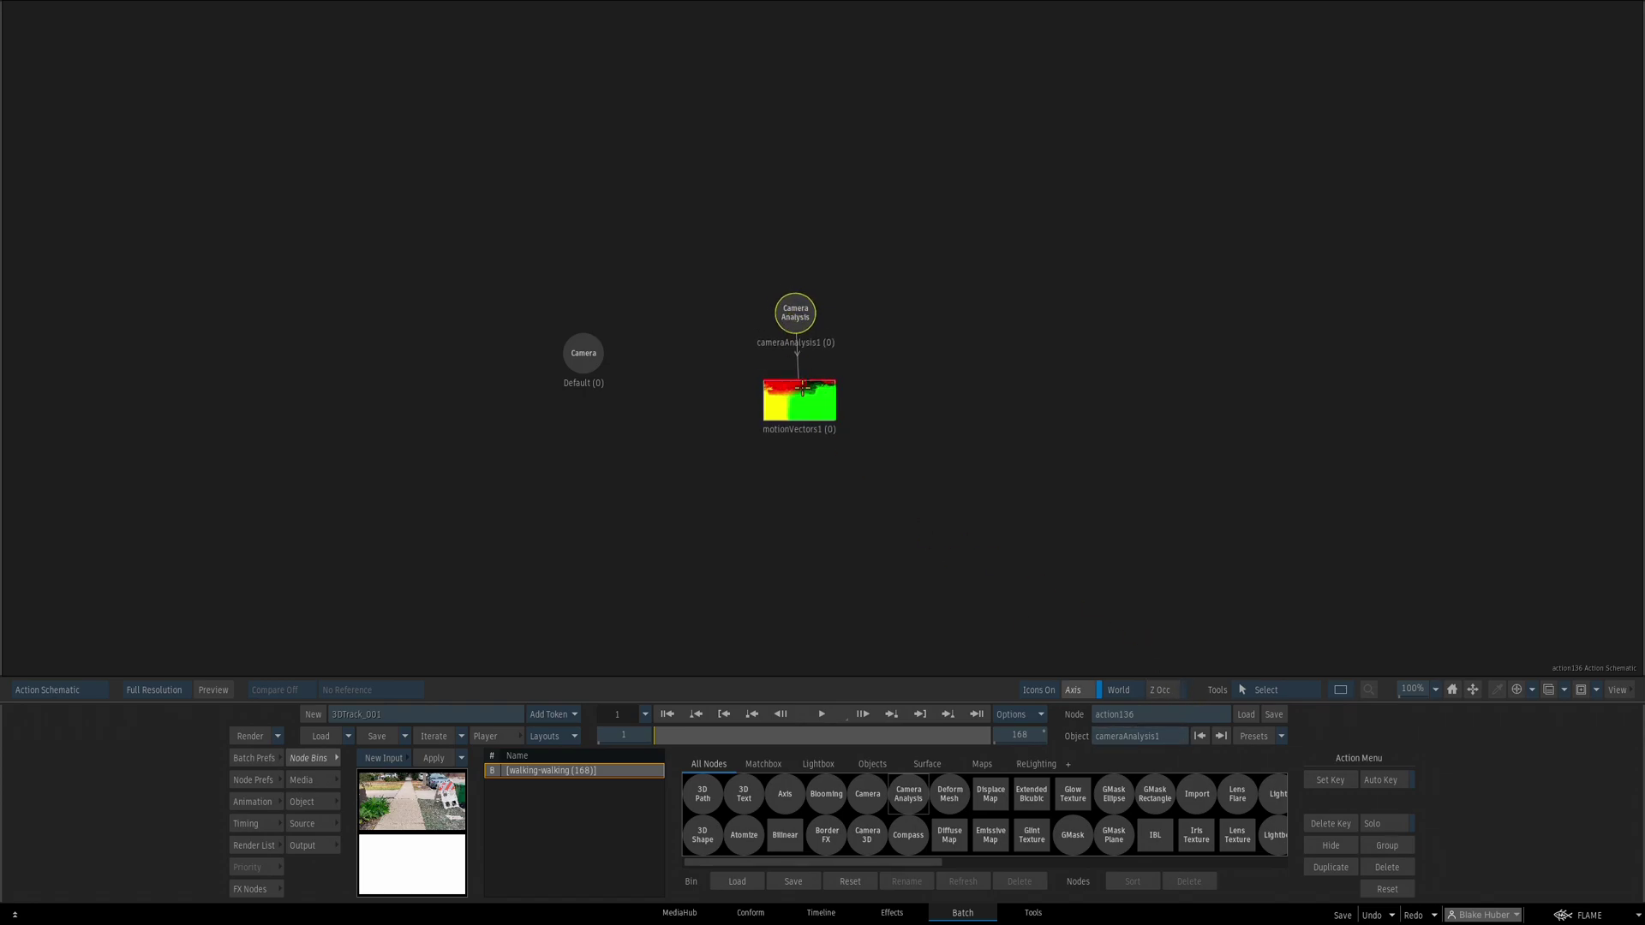
Link the Camera Analysis node to the Default camera manually, and delete the analysis node
{"action": "key", "text": "m"}
{"action": "left_click_drag", "start_coordinate": [793, 327], "coordinate": [573, 358]}
{"action": "key", "text": "d"}
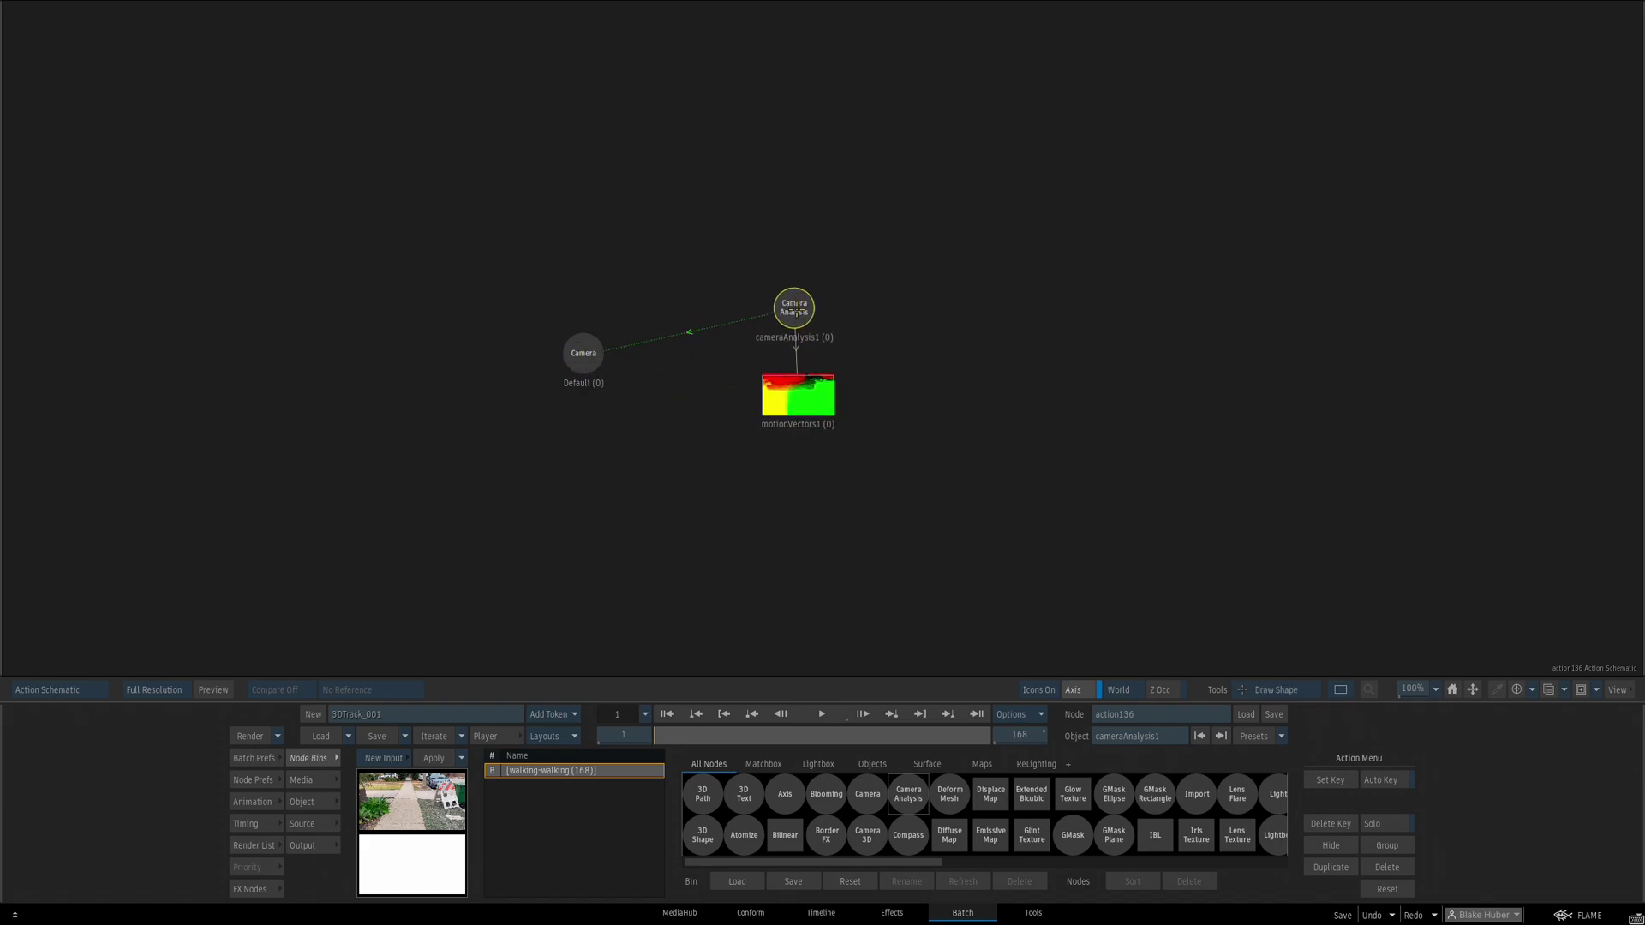
{"action": "key", "text": "Delete"}
Add a Camera Analysis node with the Default camera selected so they link automatically, and align both nodes
{"action": "mouse_move", "coordinate": [574, 353]}
{"action": "left_mouse_down"}
{"action": "mouse_move", "coordinate": [582, 280]}
{"action": "mouse_move", "coordinate": [645, 423]}
{"action": "mouse_move", "coordinate": [649, 389]}
{"action": "mouse_move", "coordinate": [646, 406]}
{"action": "left_mouse_up"}
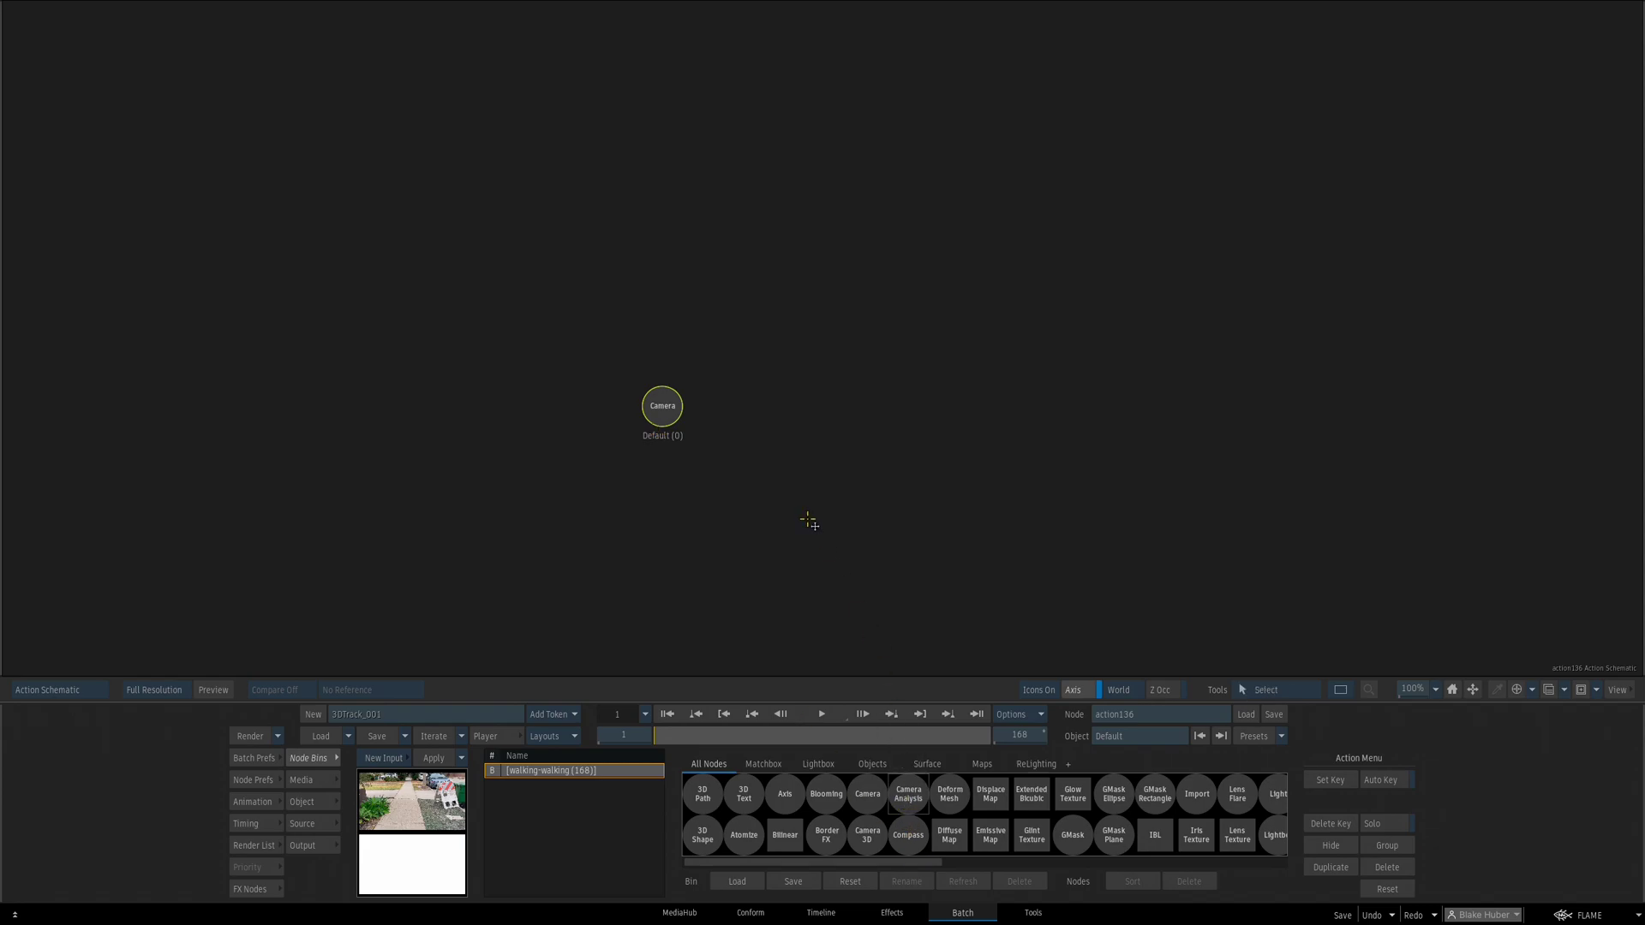
{"action": "left_click_drag", "start_coordinate": [808, 519], "coordinate": [807, 410]}
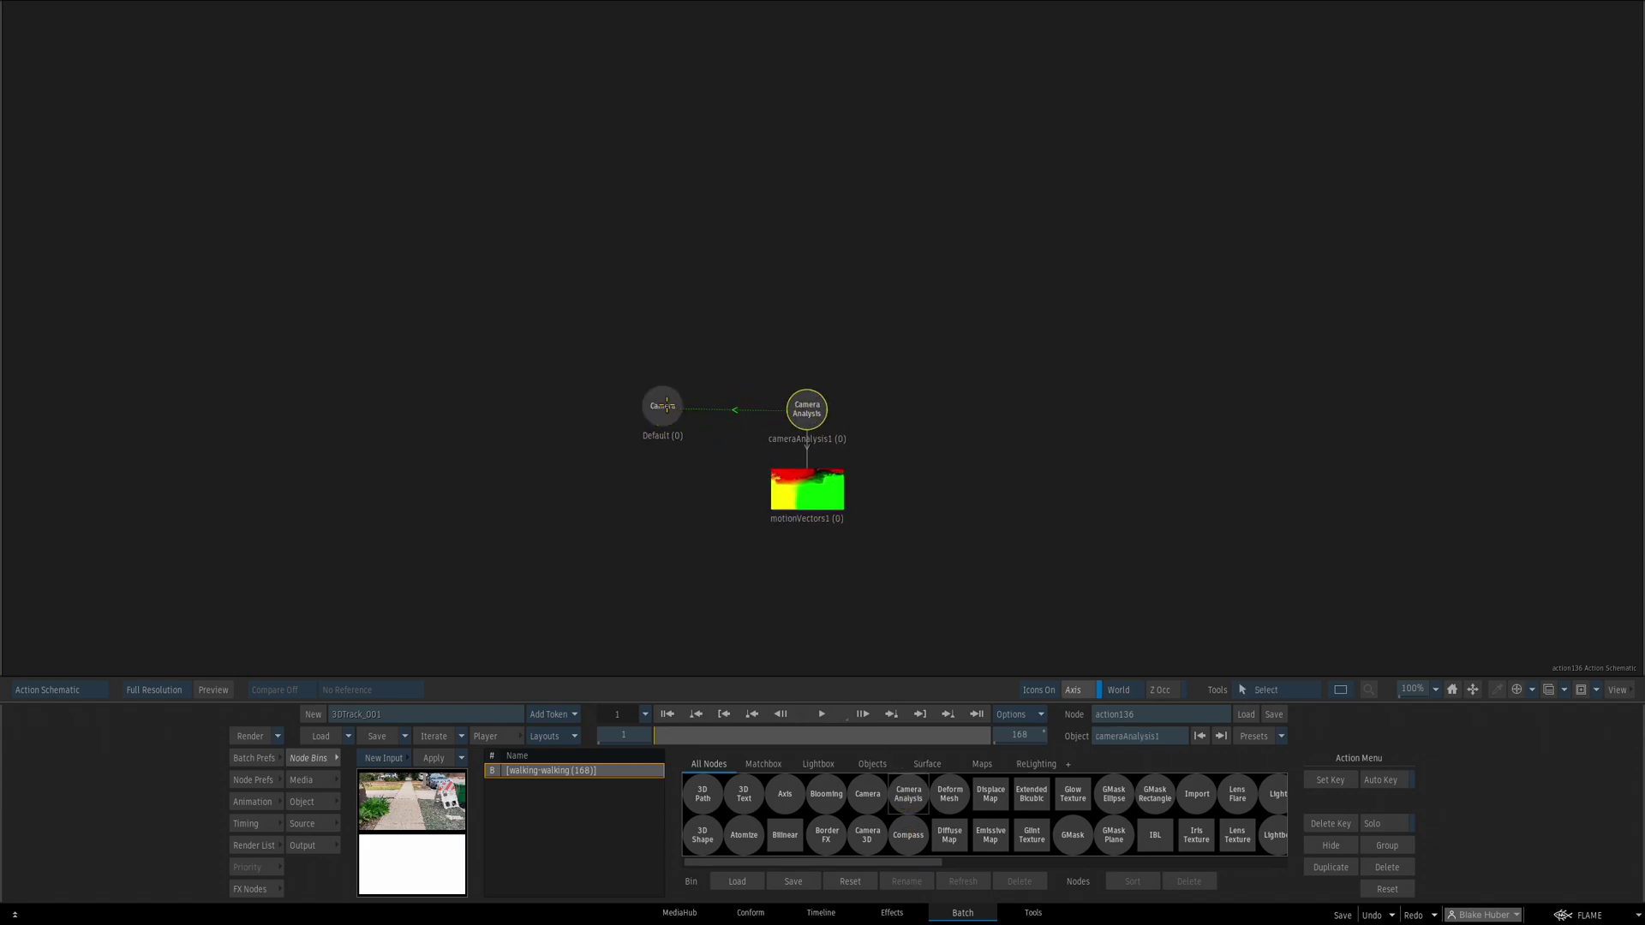
{"action": "left_click_drag", "start_coordinate": [667, 405], "coordinate": [650, 409]}
{"action": "left_click_drag", "start_coordinate": [806, 410], "coordinate": [803, 412]}
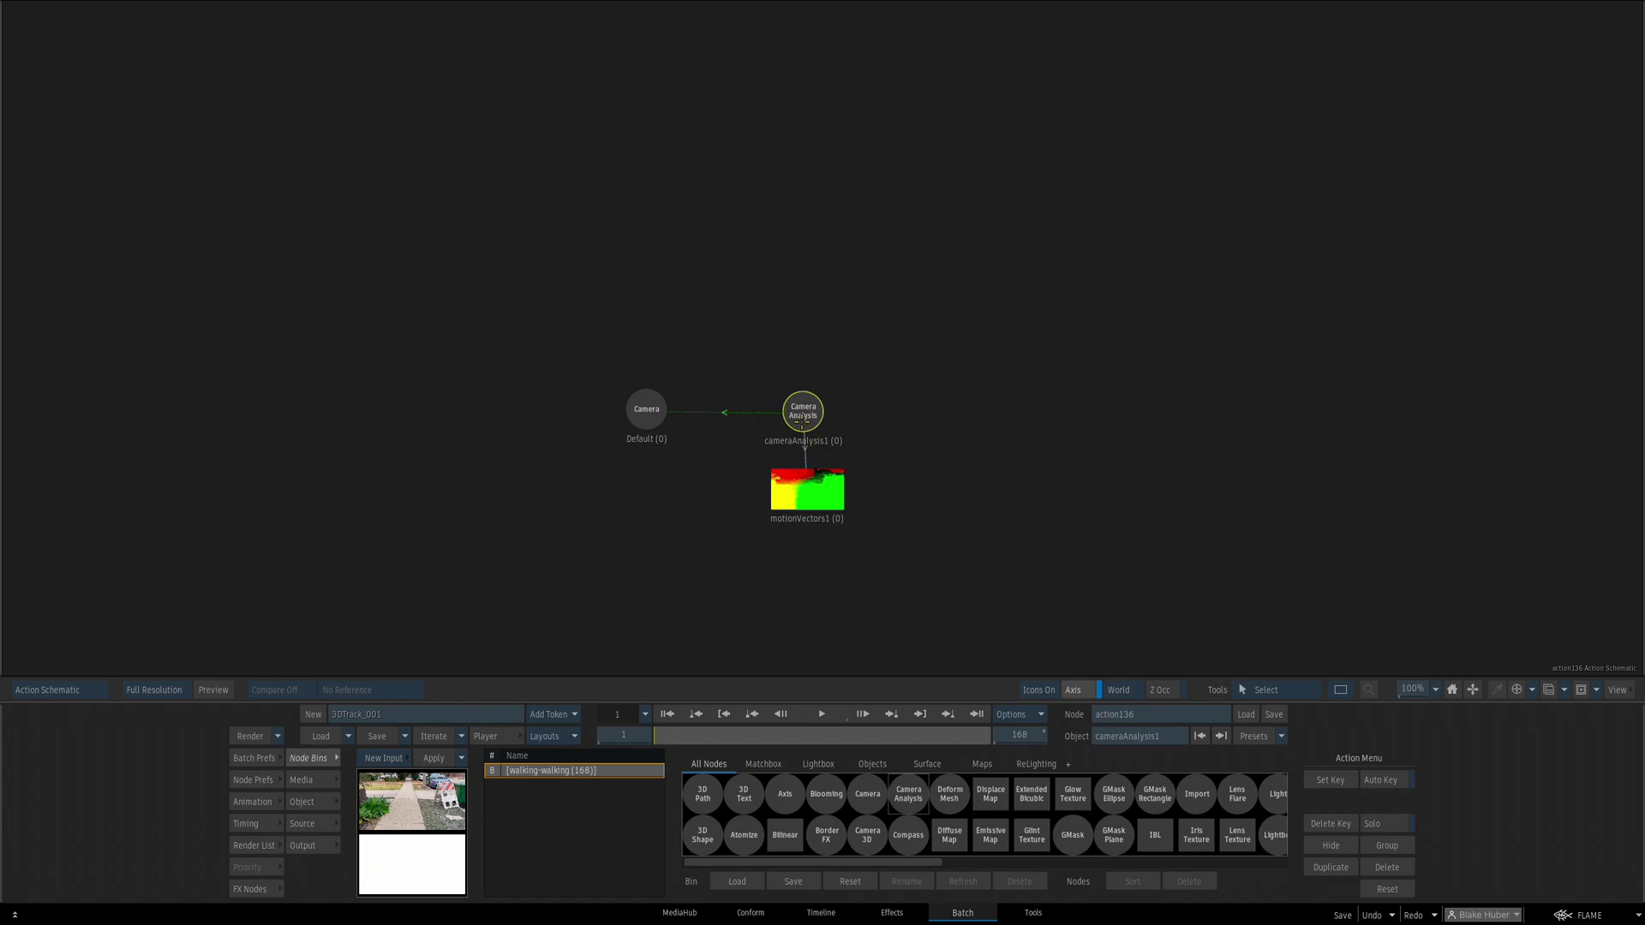
Configure the Camera Analysis node with resolution 1, High Quality mode and a maximum of 7000 trackers
{"action": "double_click", "coordinate": [806, 417]}
{"action": "left_click_drag", "start_coordinate": [806, 417], "coordinate": [802, 421]}
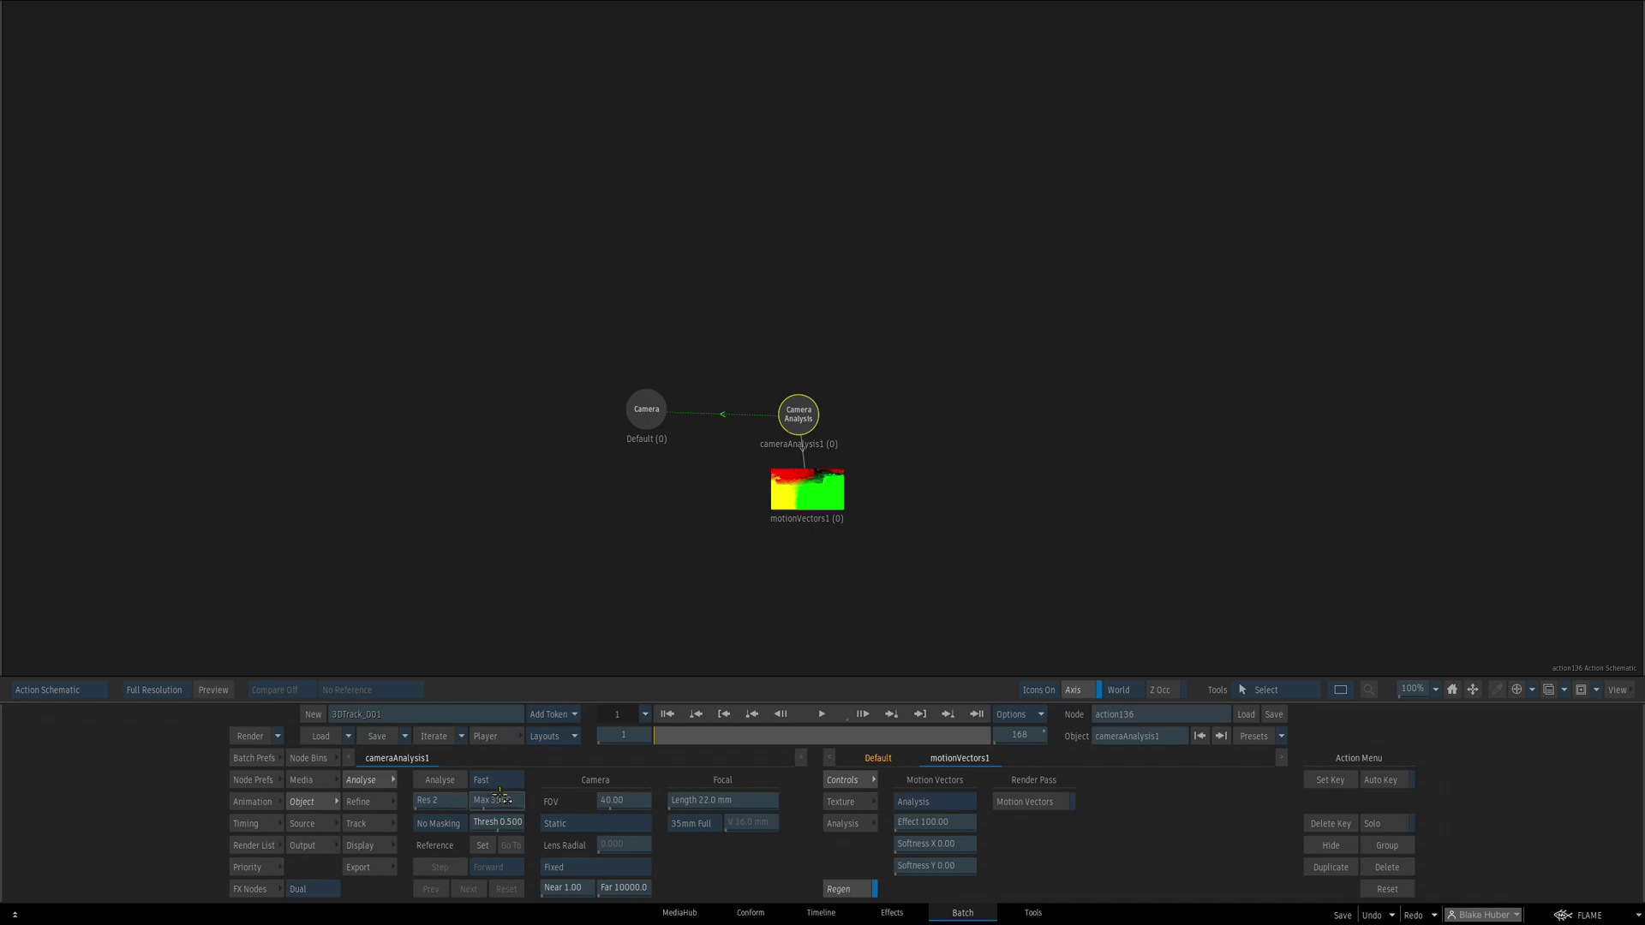
{"action": "left_click_drag", "start_coordinate": [447, 803], "coordinate": [434, 804]}
{"action": "left_click", "coordinate": [495, 781]}
{"action": "left_click", "coordinate": [496, 822]}
{"action": "left_click", "coordinate": [502, 800]}
{"action": "type", "text": "7000"}
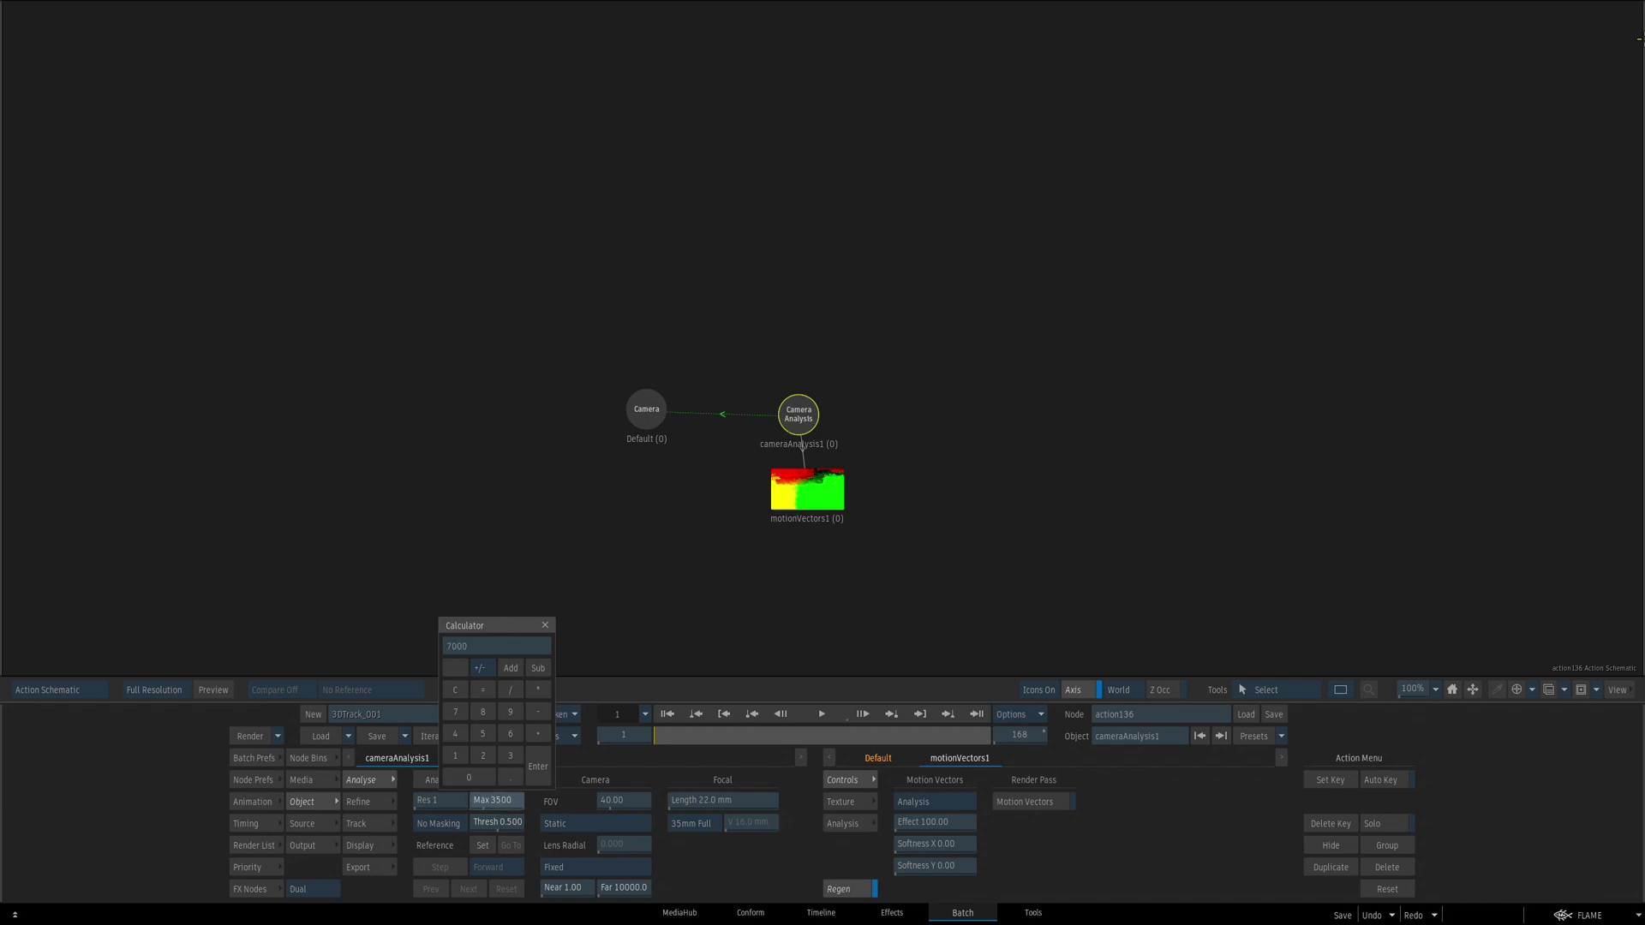
{"action": "key", "text": "Return"}
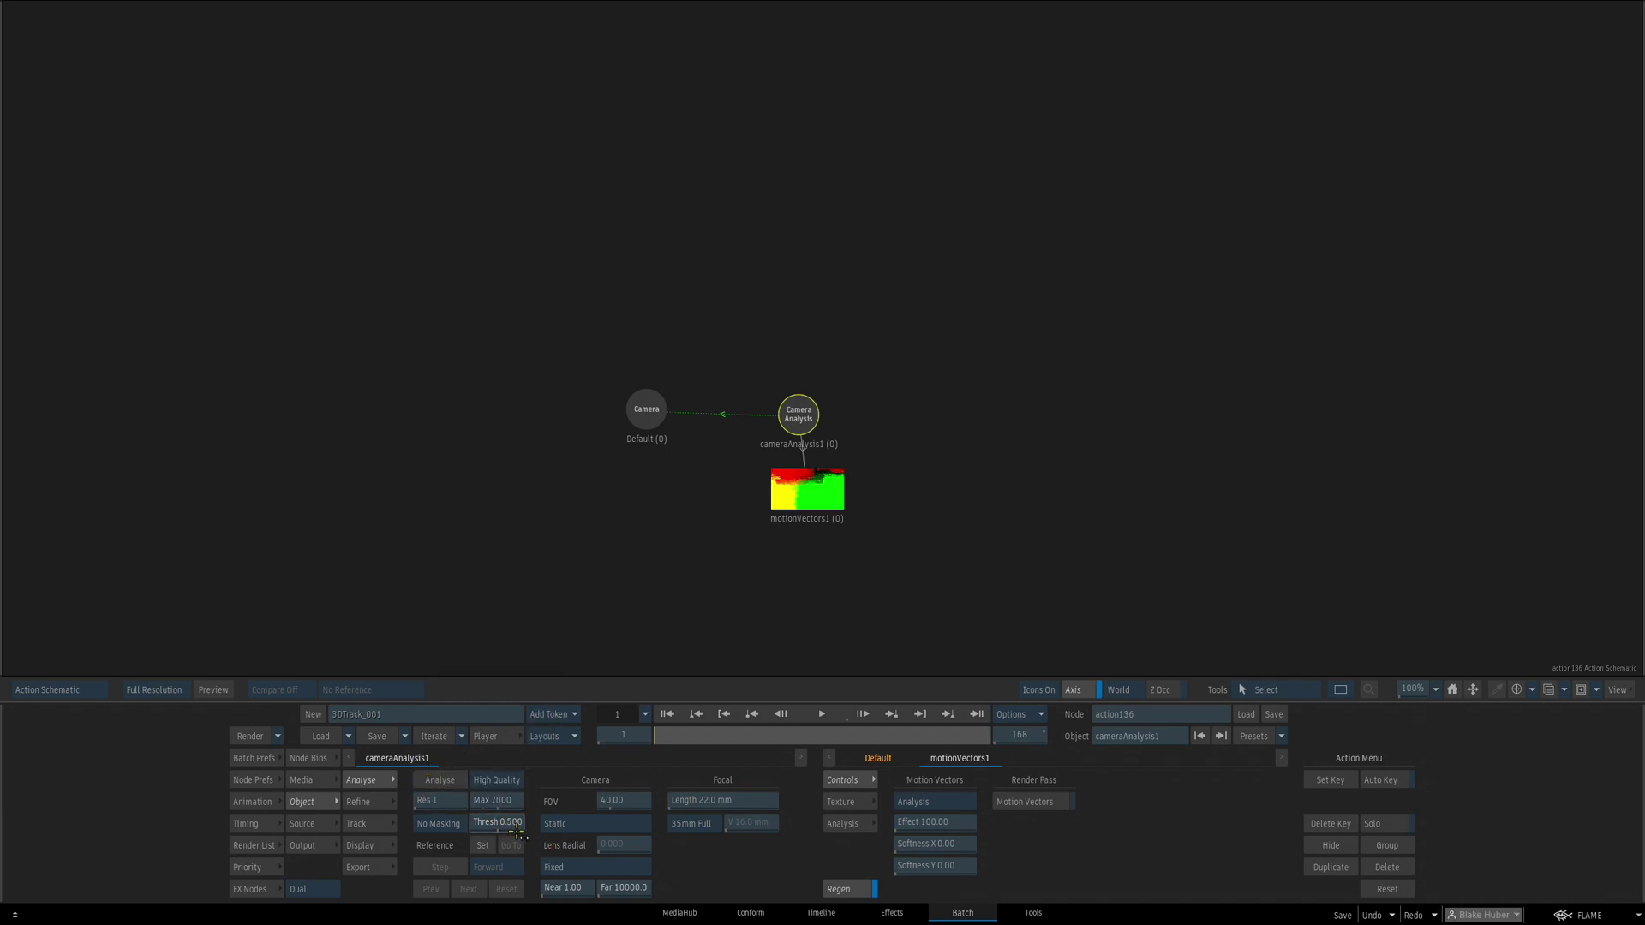
Display the analysis node's media view and start the camera analysis
{"action": "key", "text": "F8"}
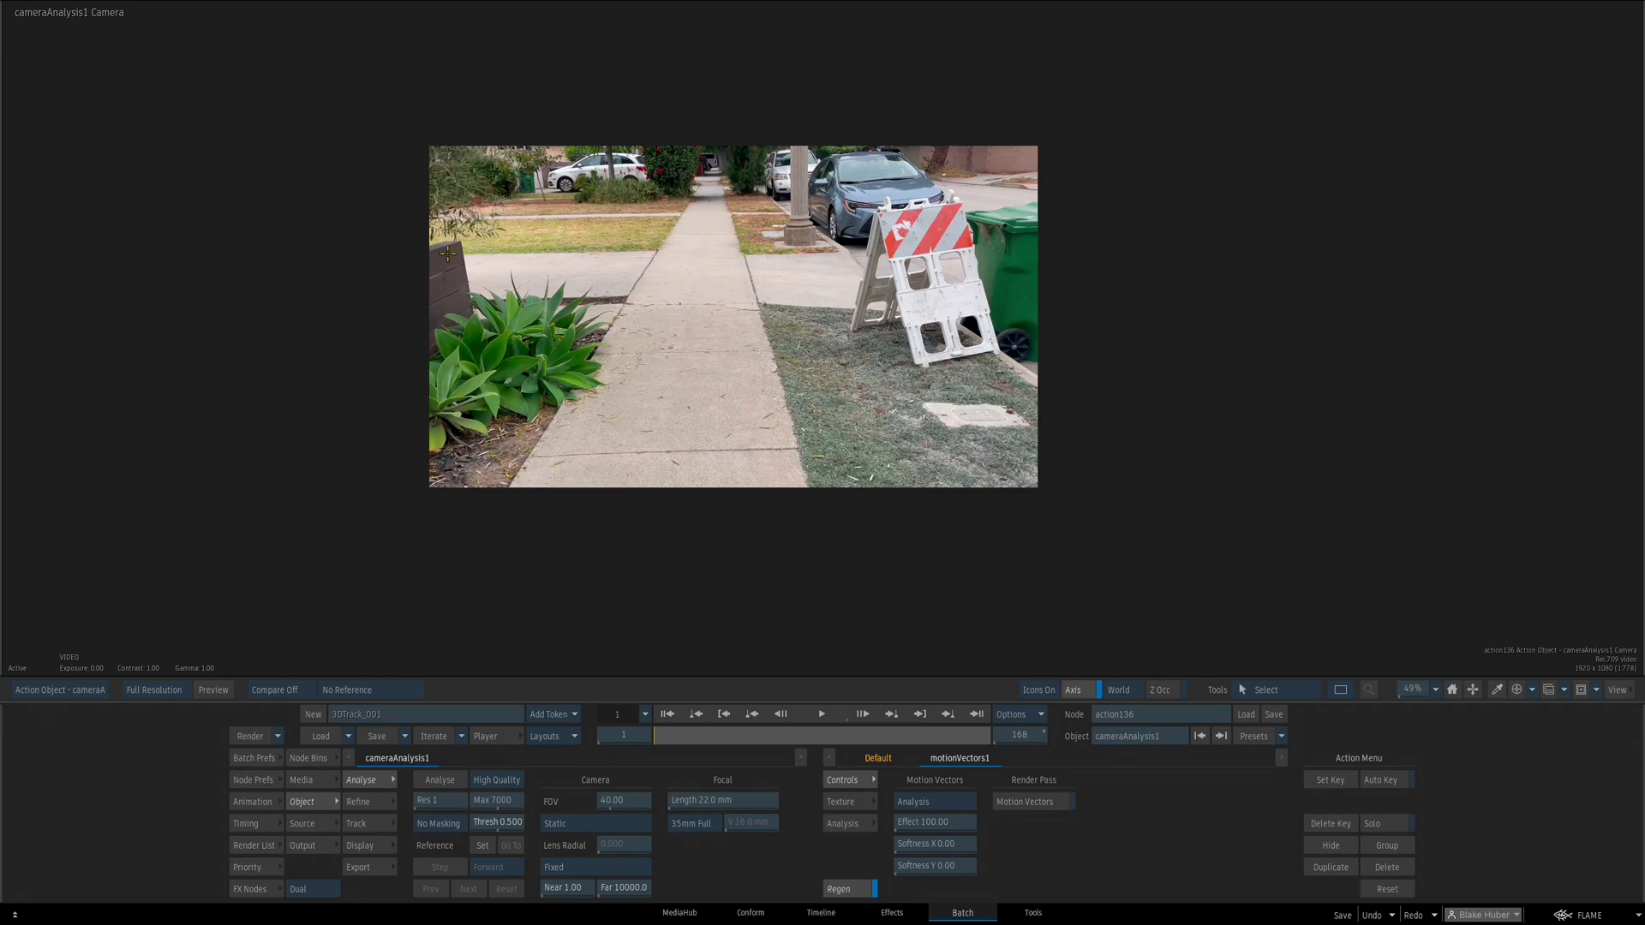
{"action": "key", "text": "F4"}
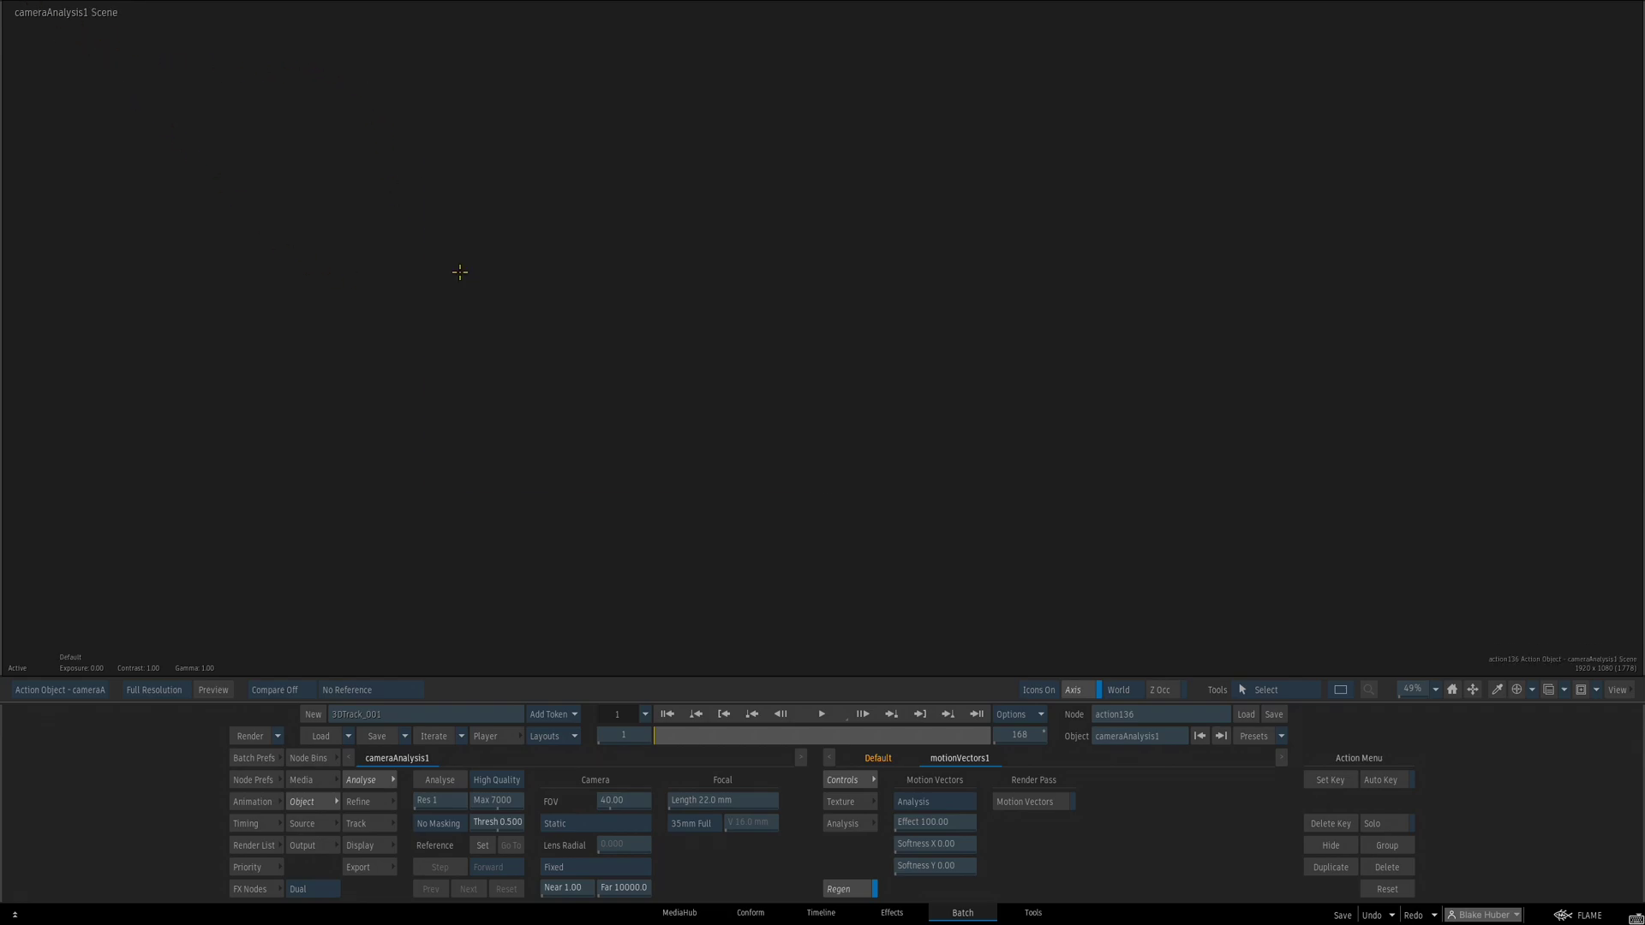
{"action": "key", "text": "F8"}
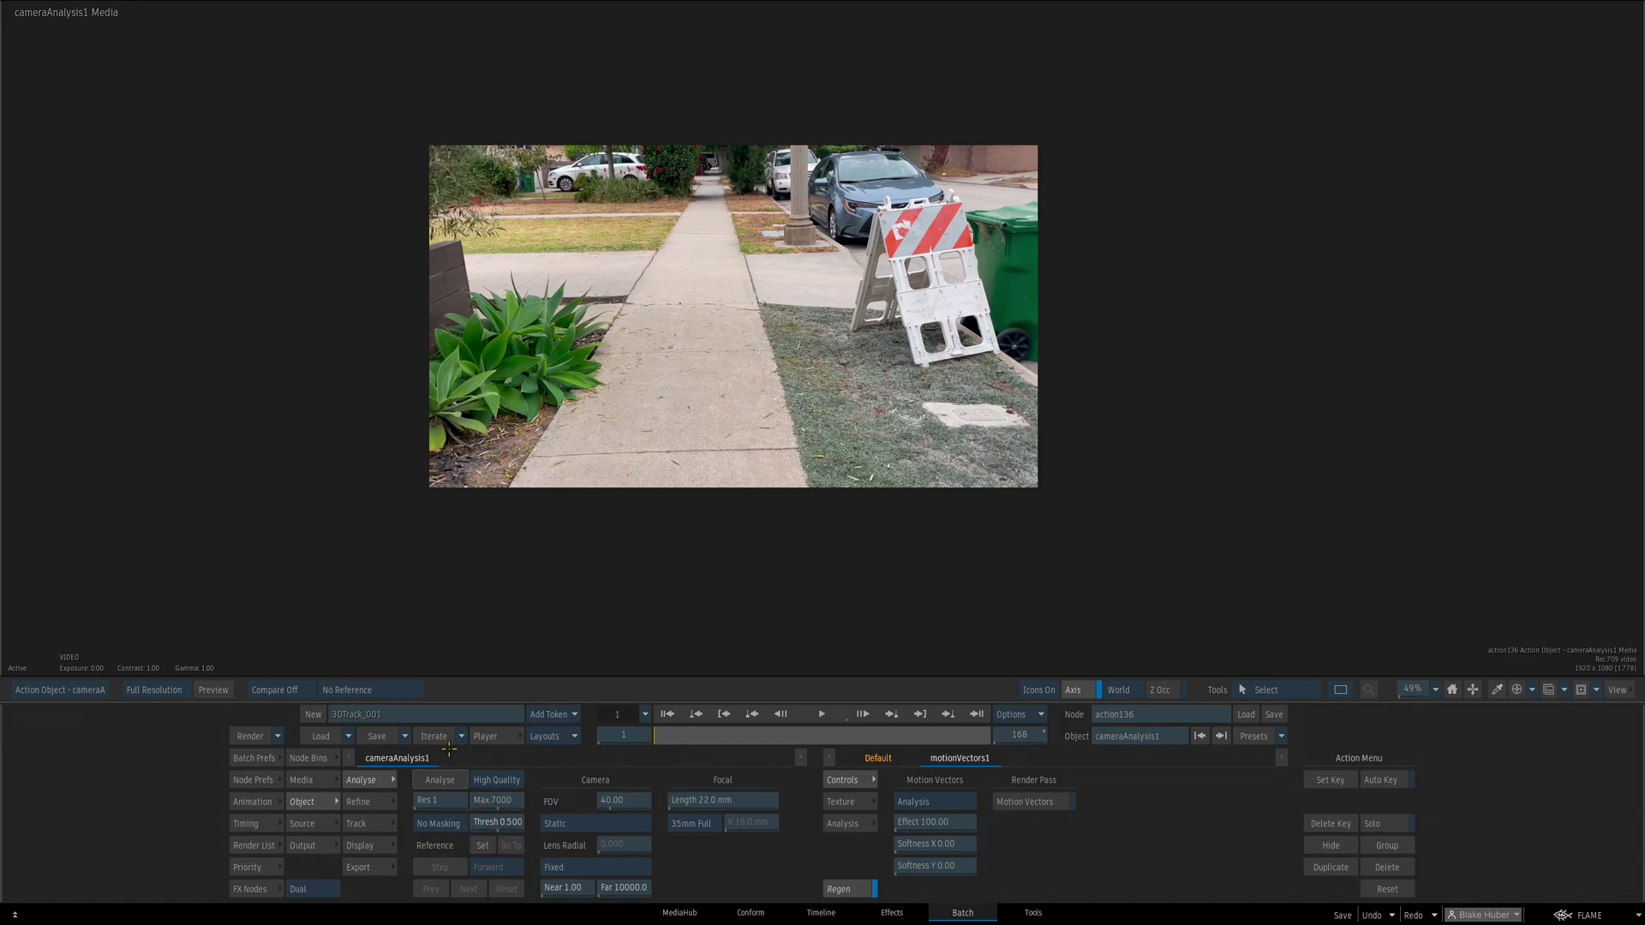
{"action": "left_click", "coordinate": [439, 779]}
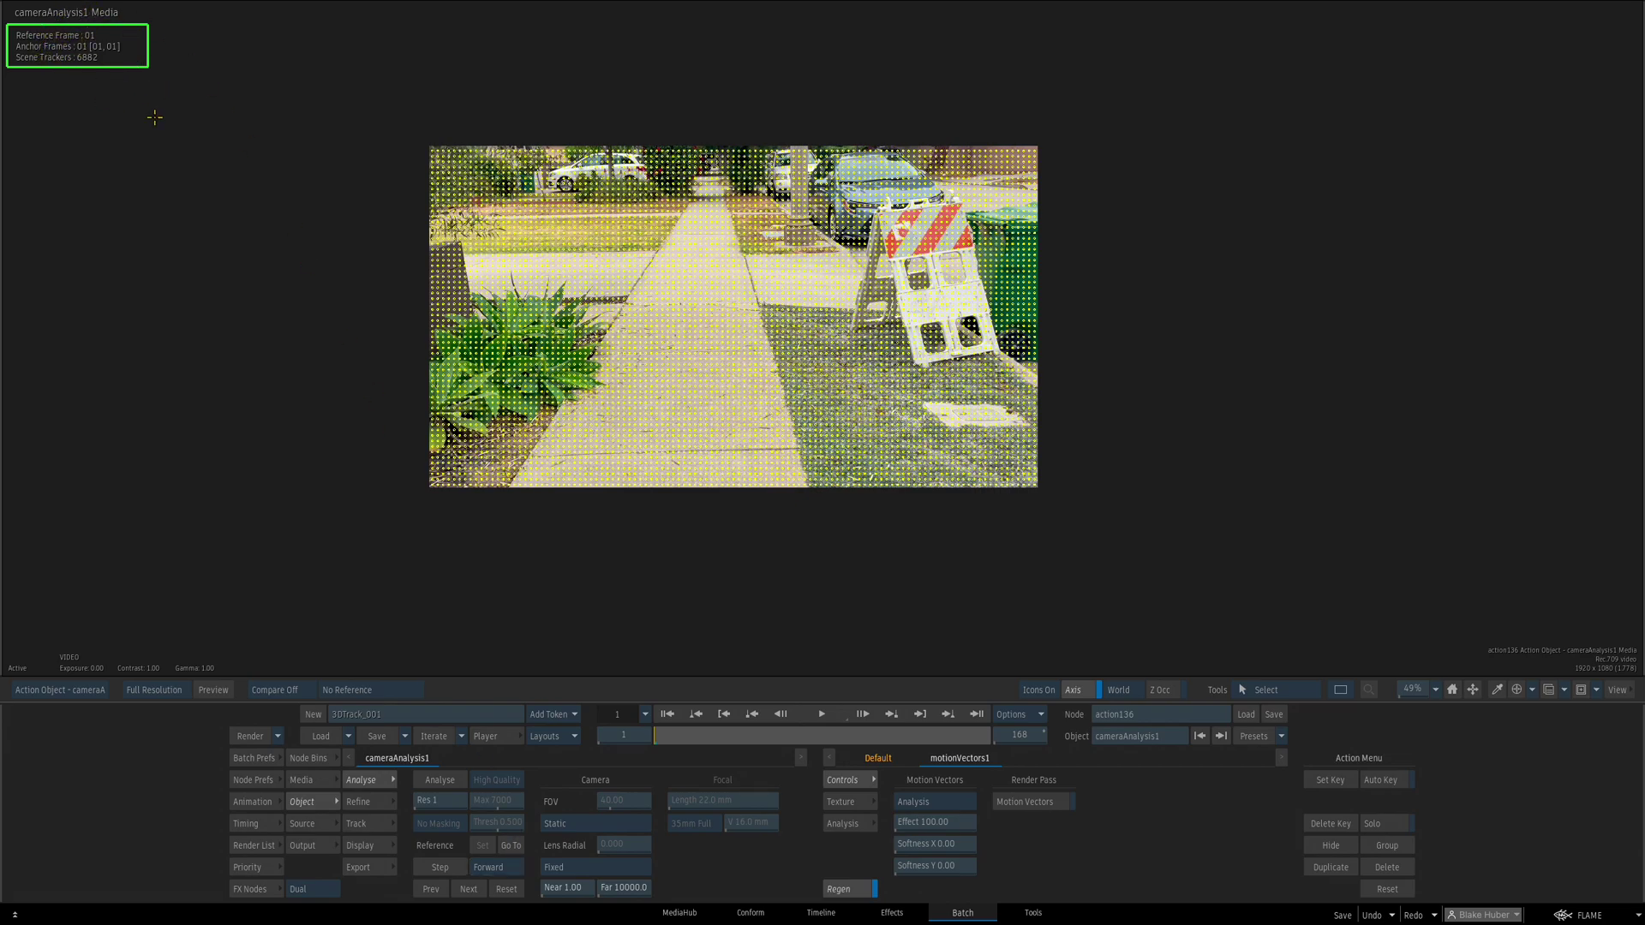
Check the initial trackers in the camera and scene views, and run the camera analysis through frame 168
{"action": "key", "text": "F8"}
{"action": "key", "text": "F8"}
{"action": "key", "text": "F8"}
{"action": "key", "text": "F8"}
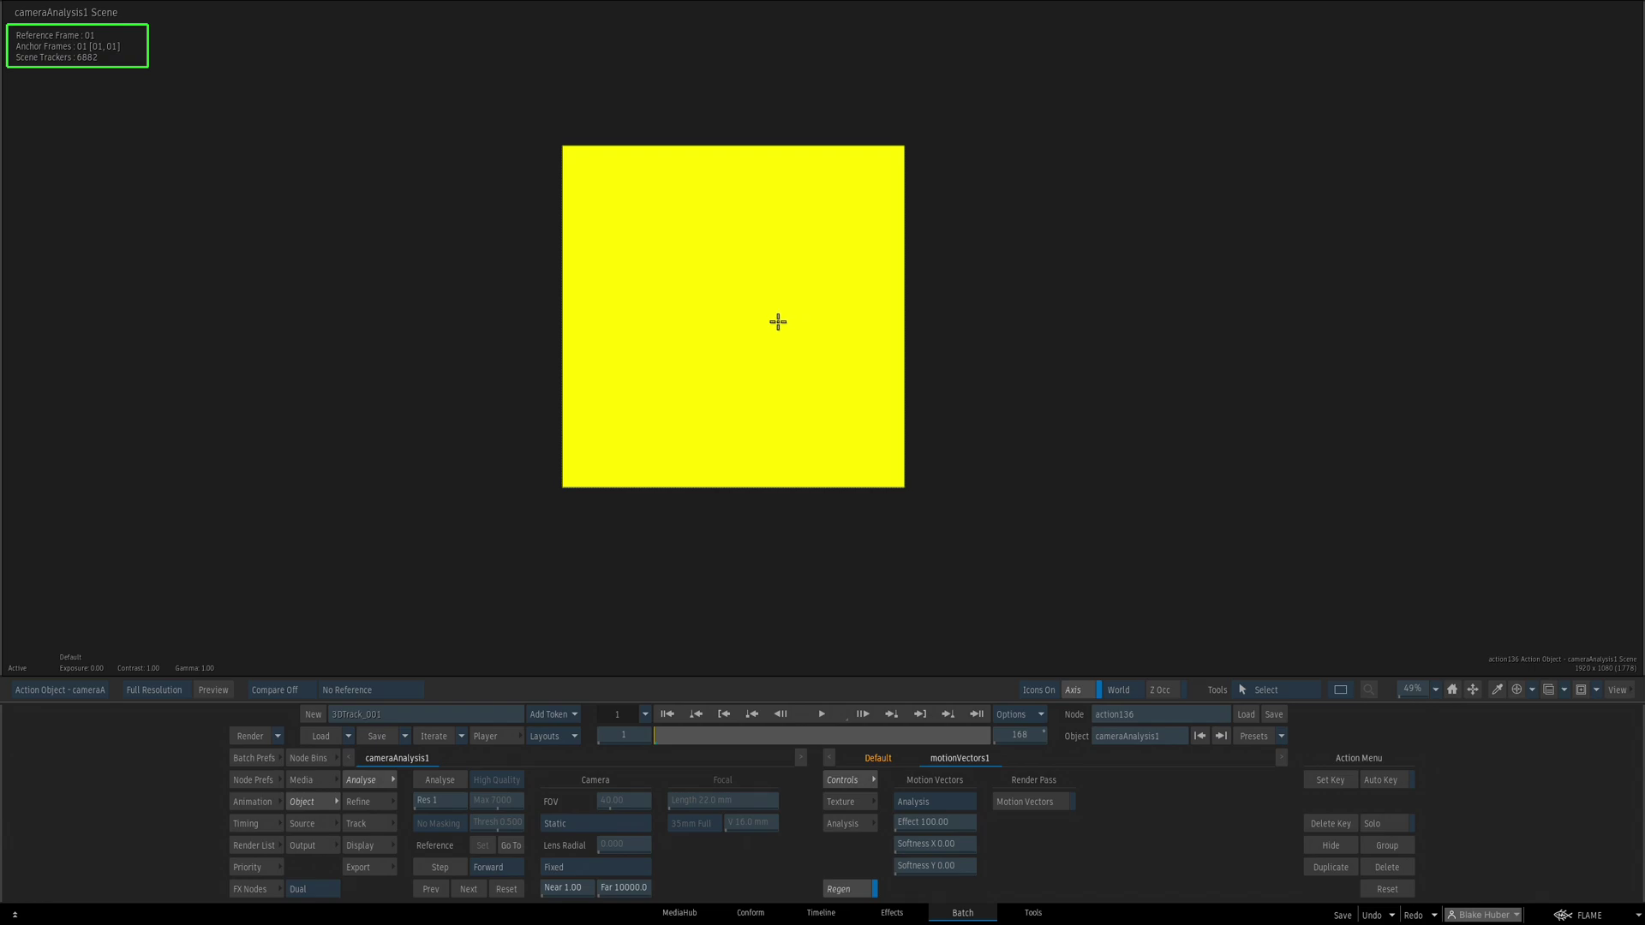
{"action": "key", "text": "F8"}
{"action": "key", "text": "F8"}
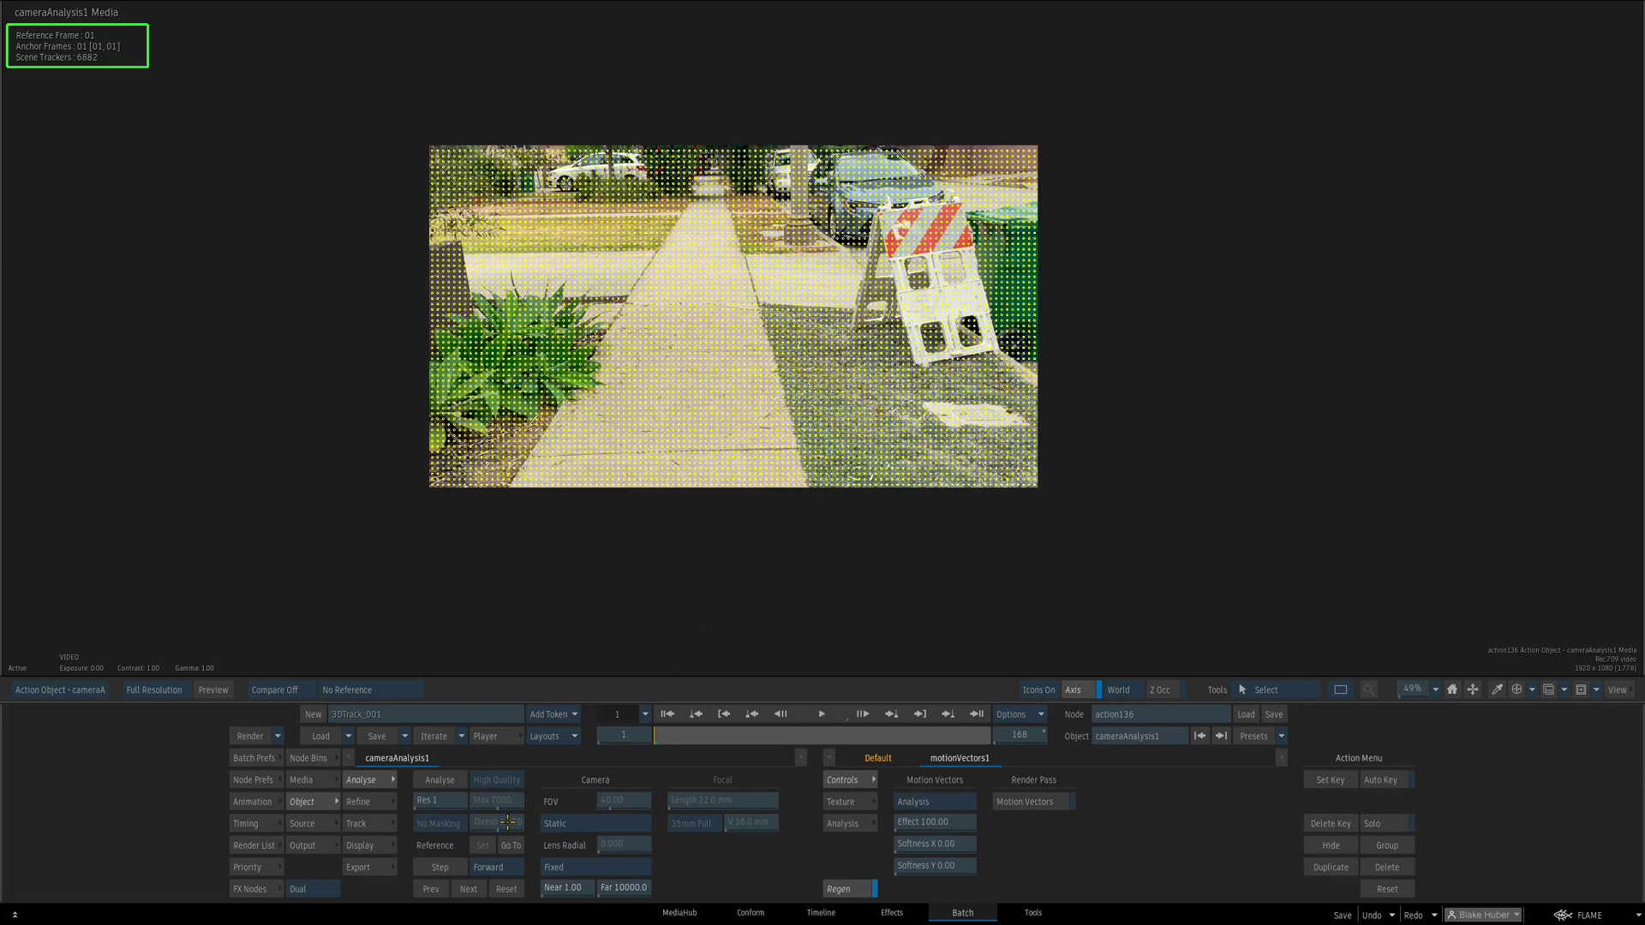
{"action": "left_click", "coordinate": [450, 787]}
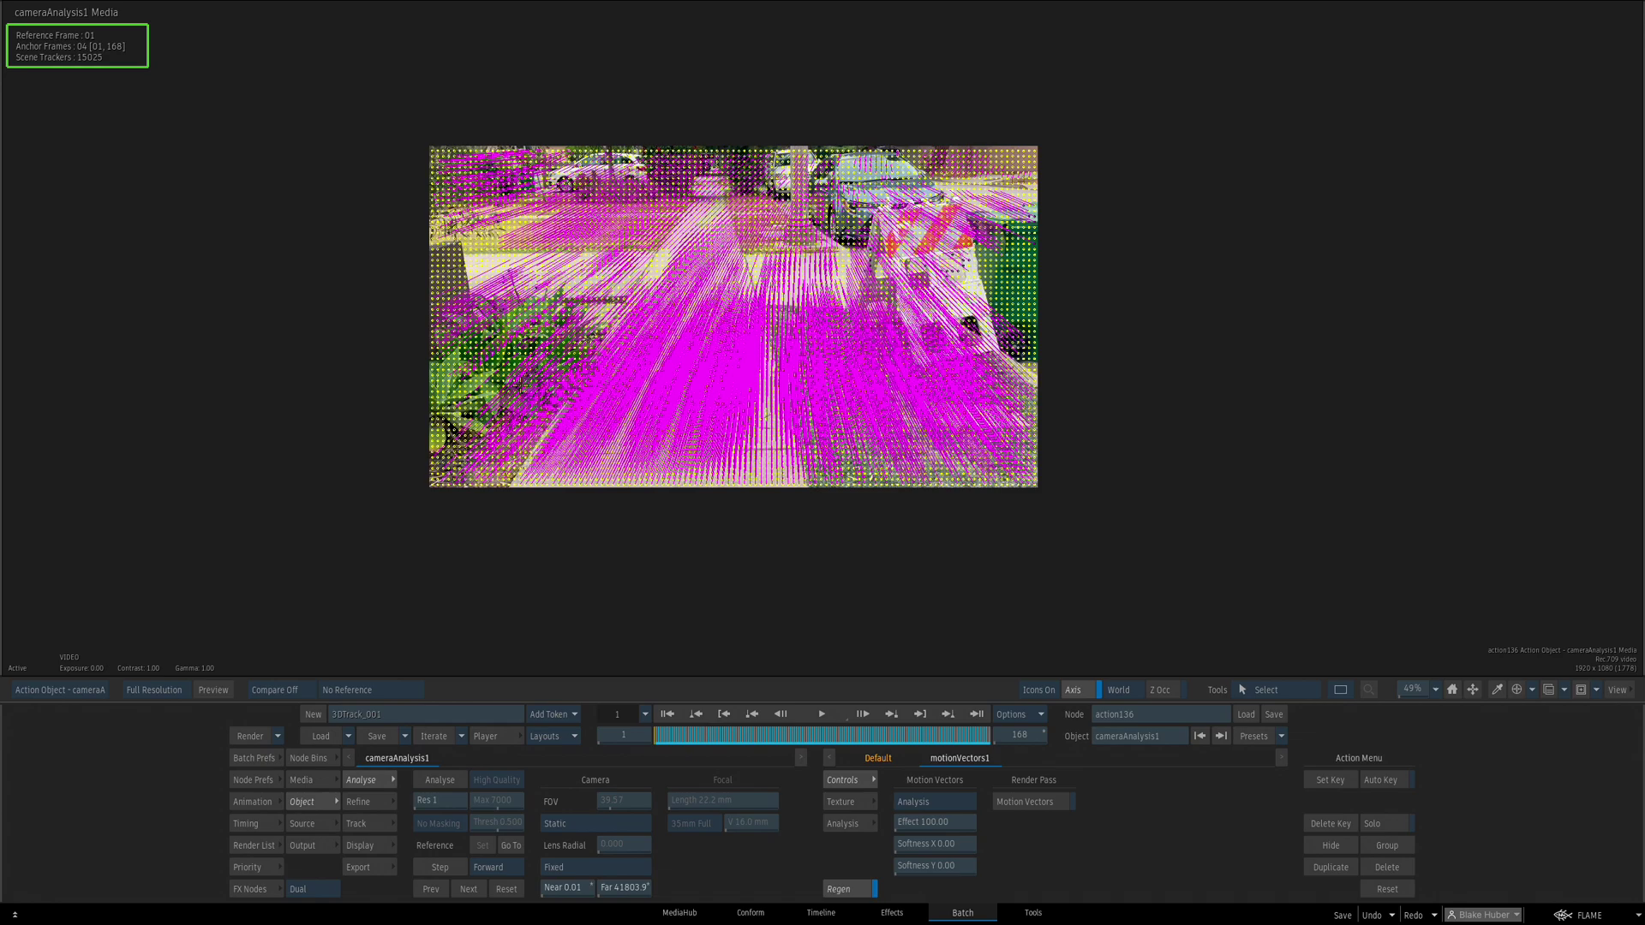
Examine the tracked point cloud around the footage in the analysis node's camera view
{"action": "key", "text": "F8"}
{"action": "key", "text": "F1"}
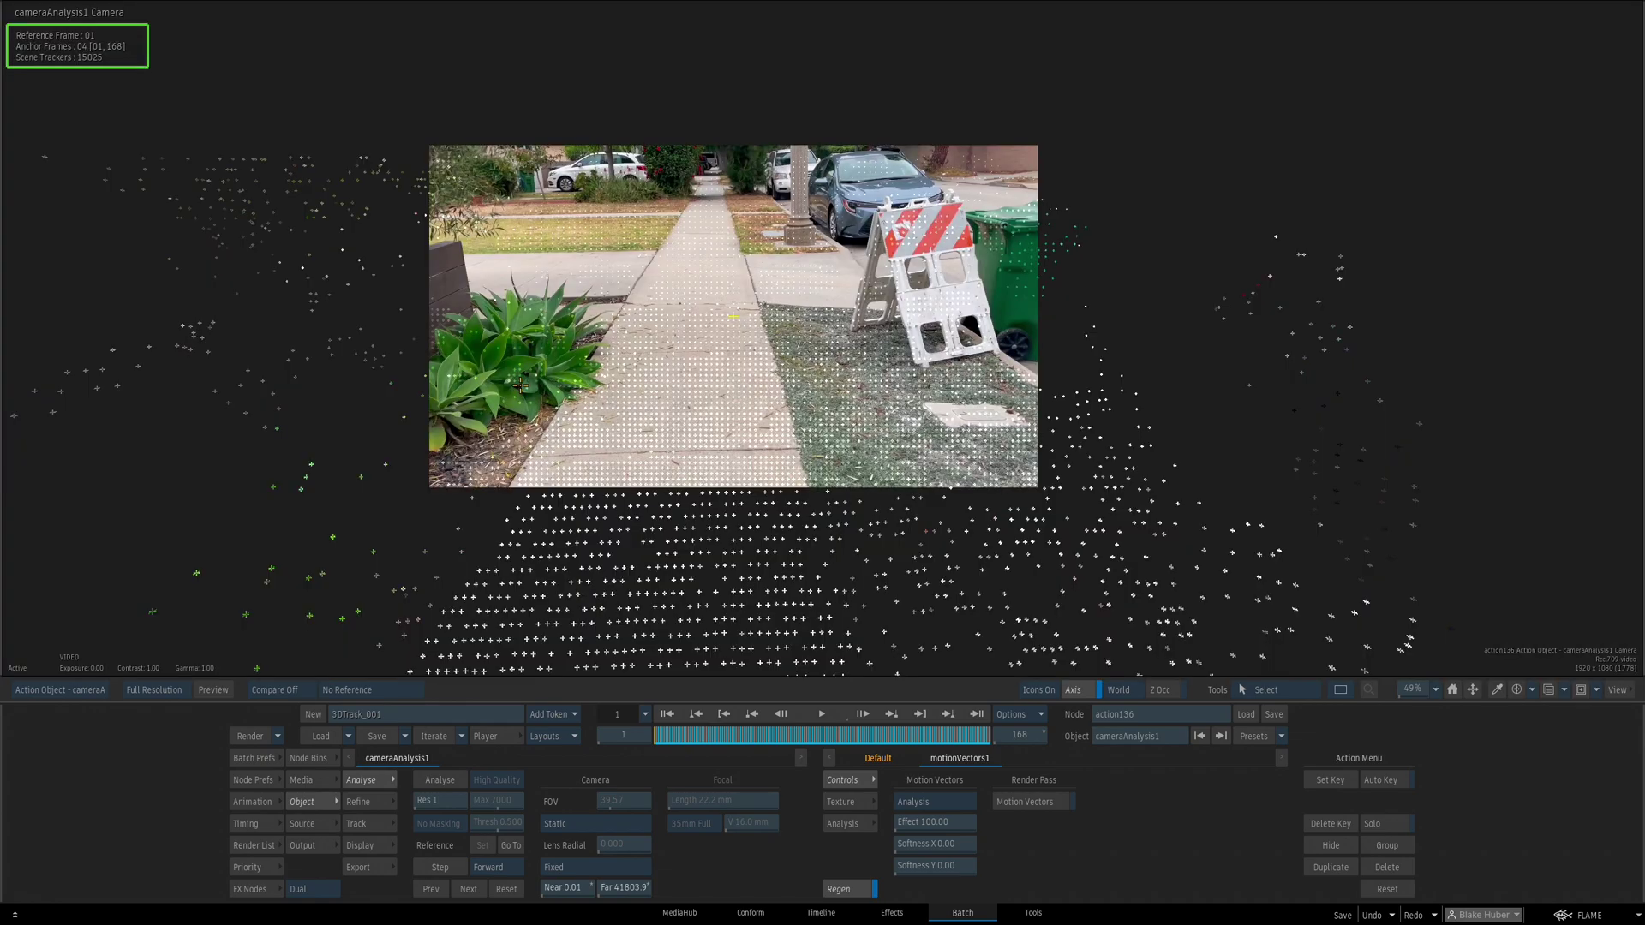
{"action": "left_click_drag", "start_coordinate": [521, 385], "coordinate": [739, 428]}
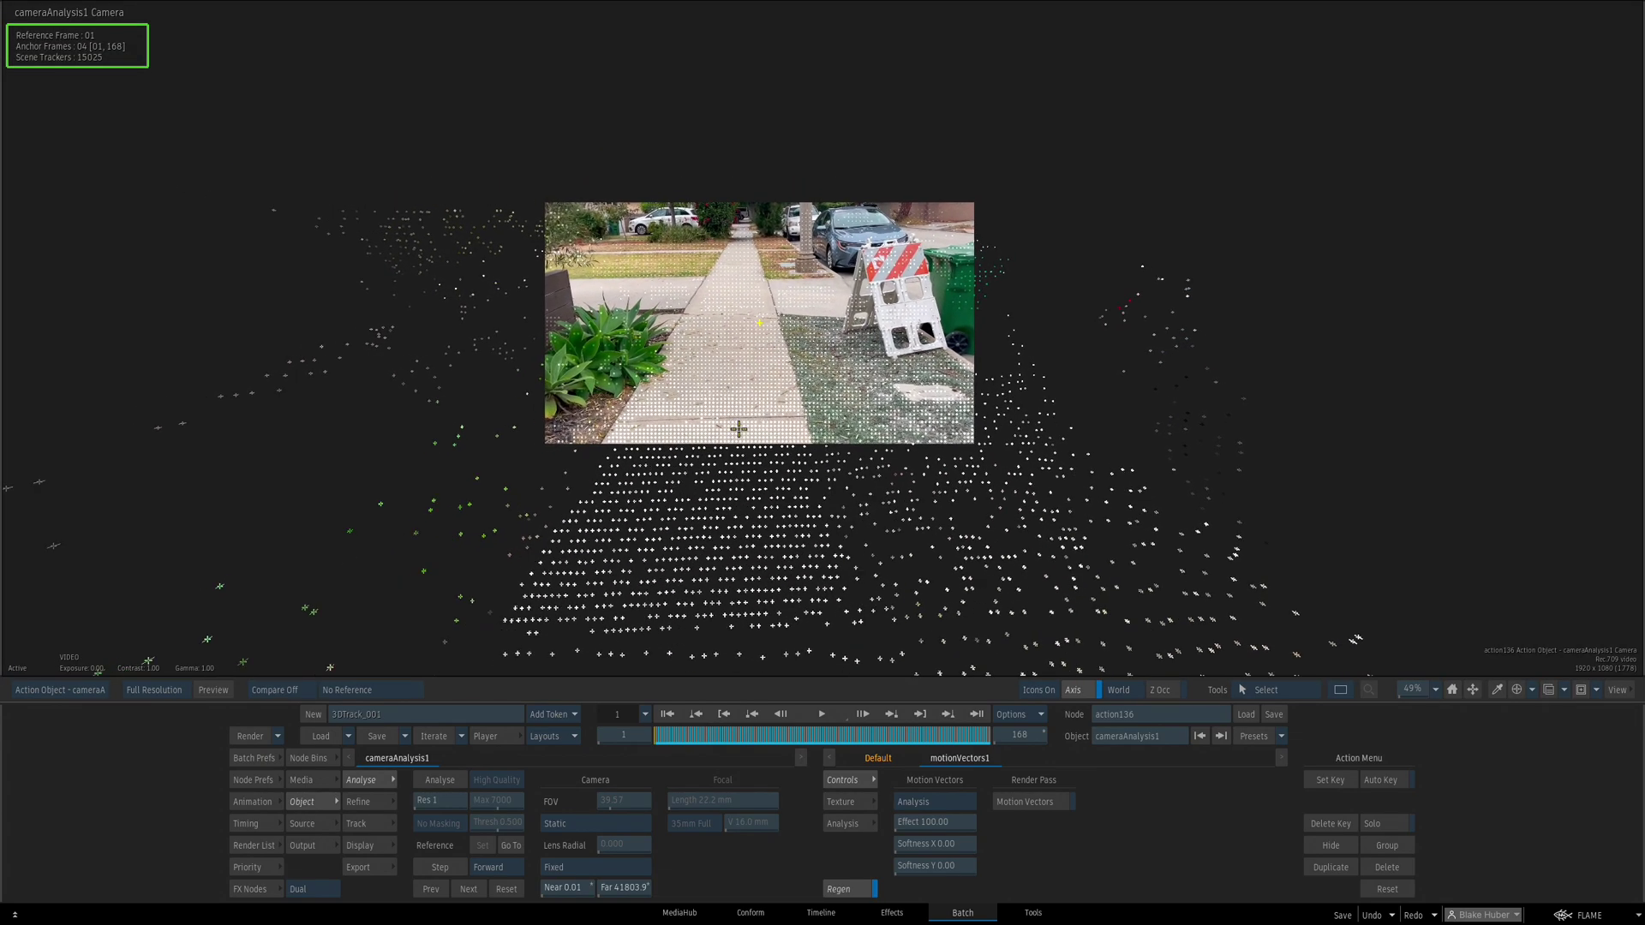
{"action": "key", "text": "F8"}
{"action": "key", "text": "F8"}
{"action": "key", "text": "F8"}
{"action": "left_click_drag", "start_coordinate": [910, 410], "coordinate": [794, 292]}
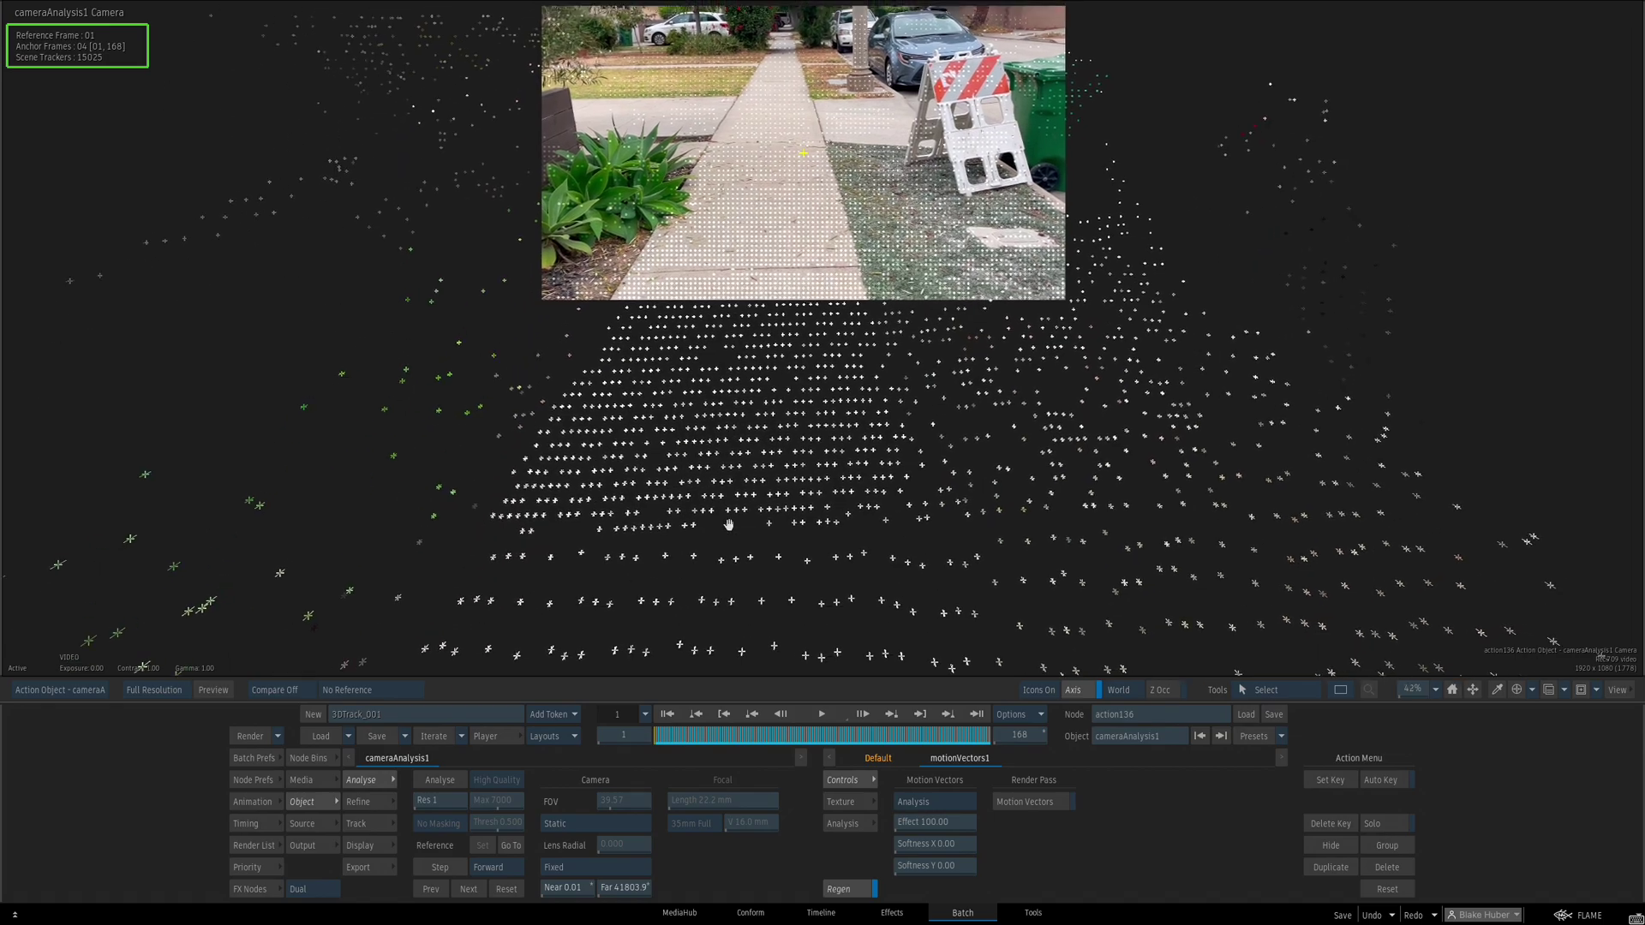
Scrub and play the clip to check how the point cloud follows the footage
{"action": "left_click_drag", "start_coordinate": [669, 739], "coordinate": [875, 714]}
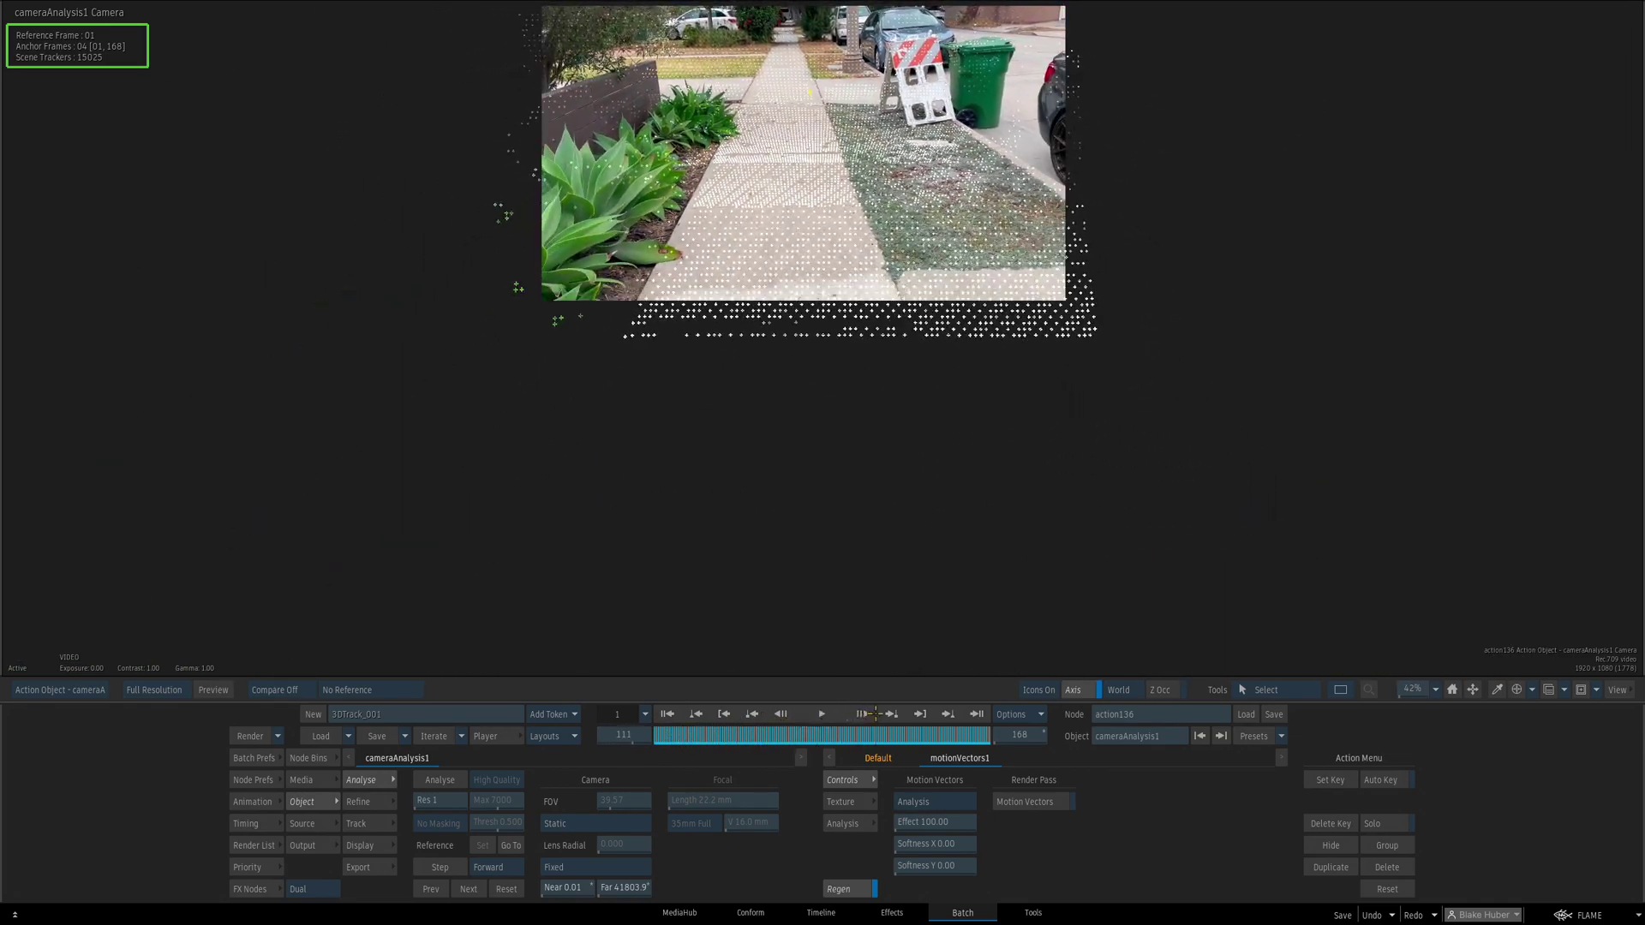
{"action": "left_click_drag", "start_coordinate": [816, 566], "coordinate": [877, 578]}
{"action": "left_click_drag", "start_coordinate": [685, 736], "coordinate": [616, 708]}
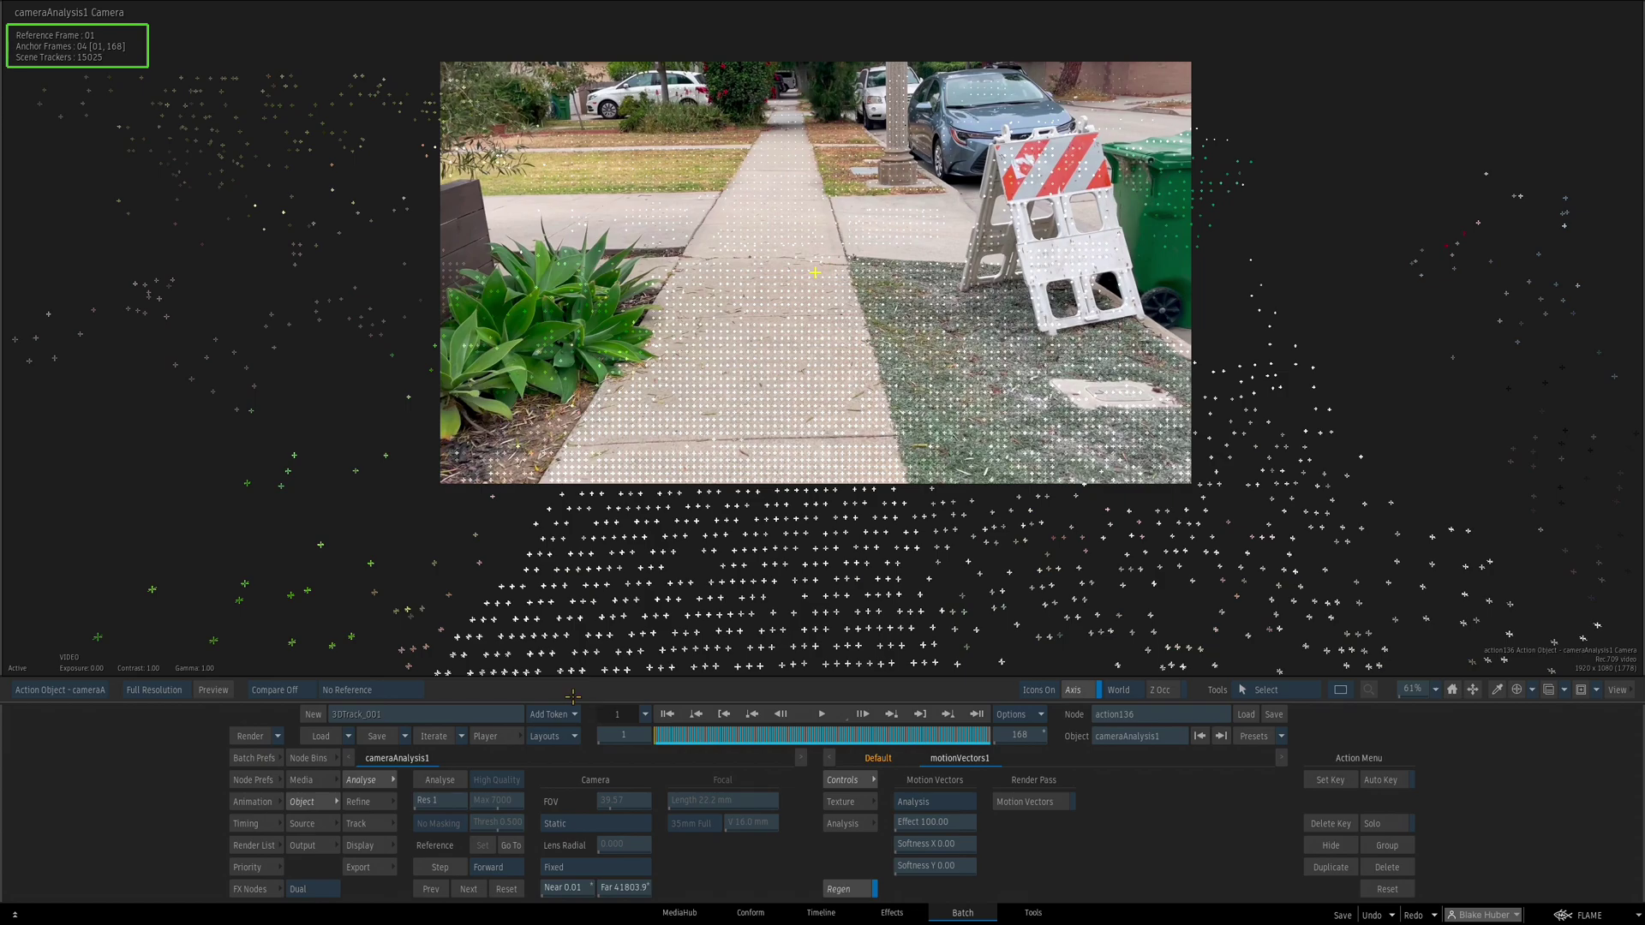
{"action": "key", "text": "space"}
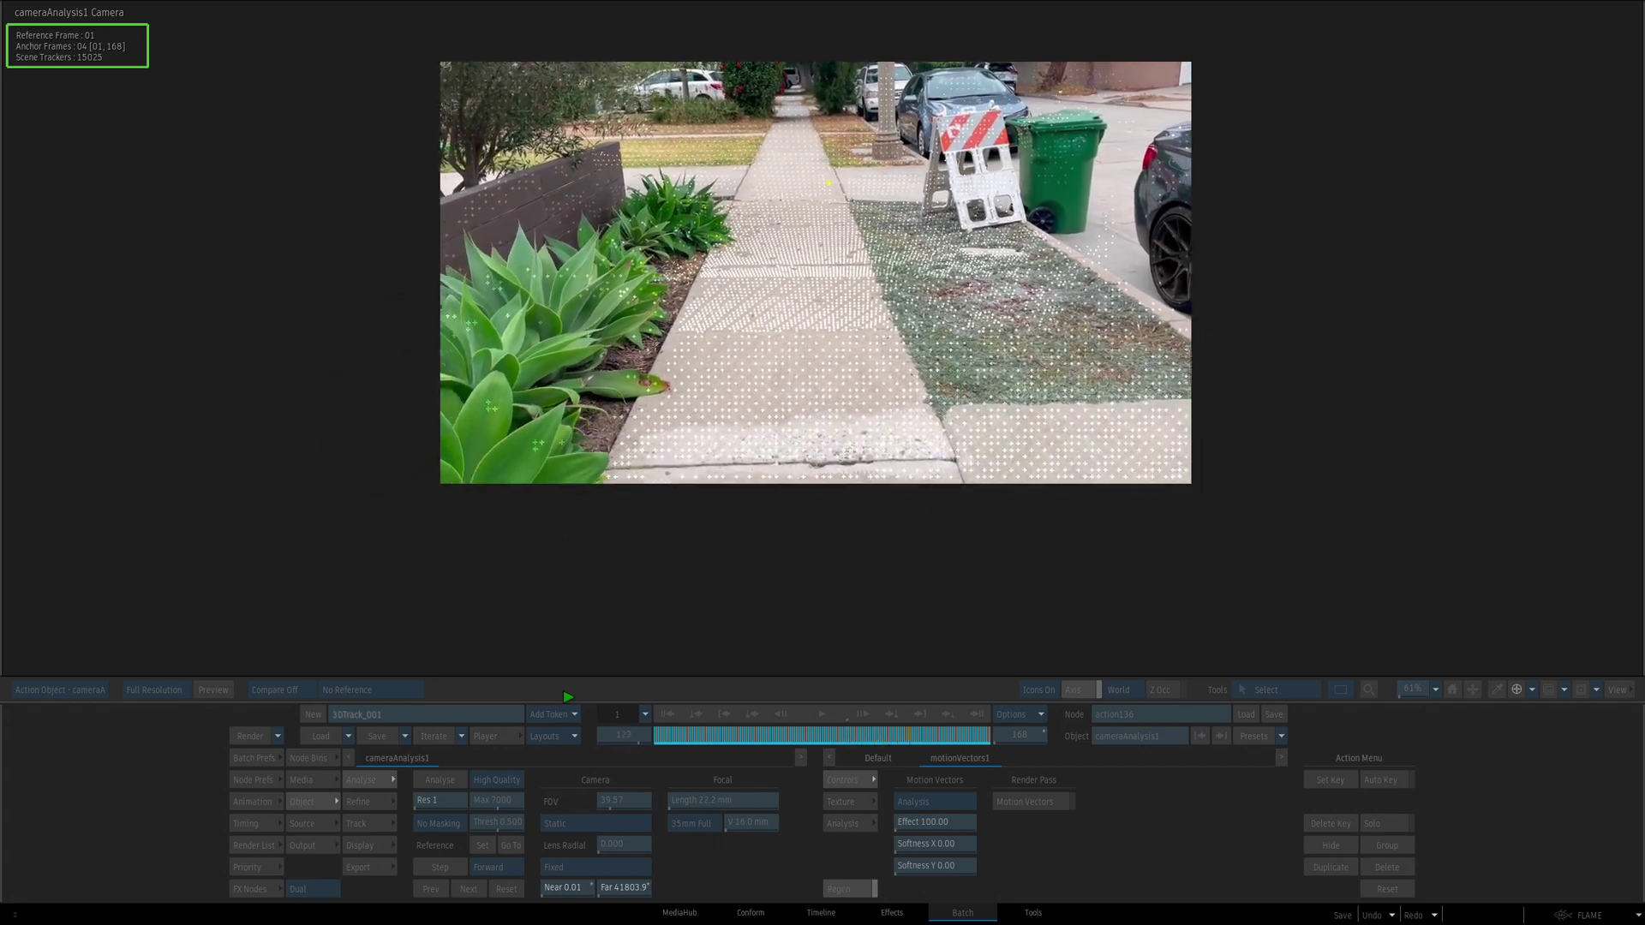
{"action": "key", "text": "space"}
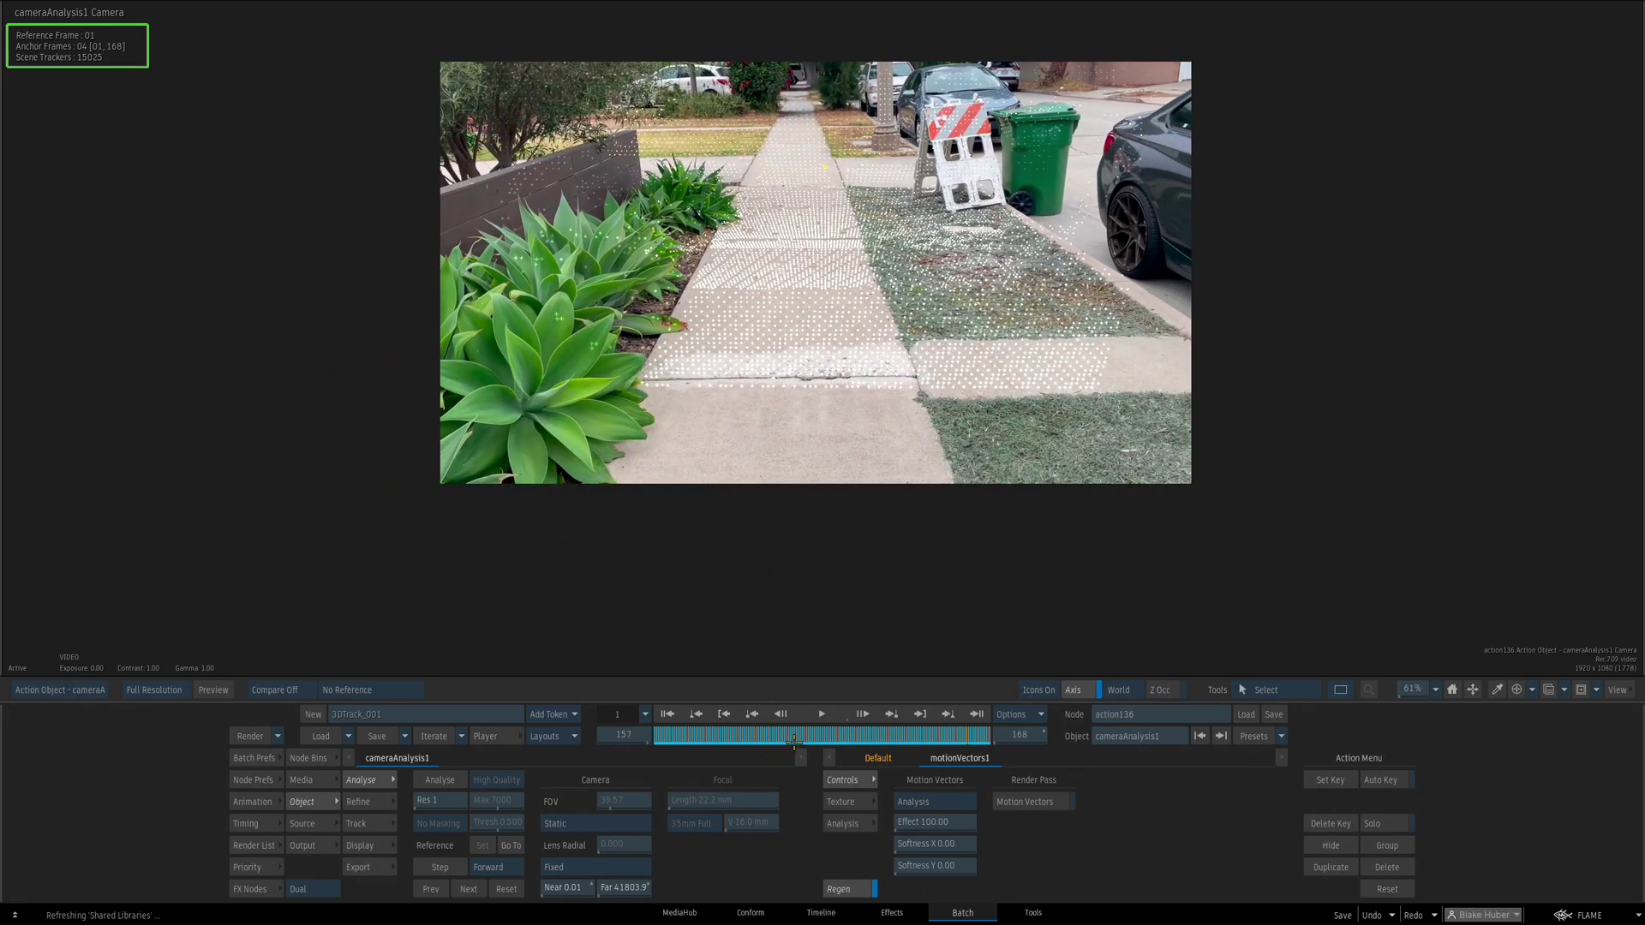
Go to frame 77 and select a small patch of trackers on the concrete between the sidewalk and the barricade
{"action": "left_click_drag", "start_coordinate": [794, 740], "coordinate": [807, 737]}
{"action": "left_click_drag", "start_coordinate": [744, 459], "coordinate": [754, 208]}
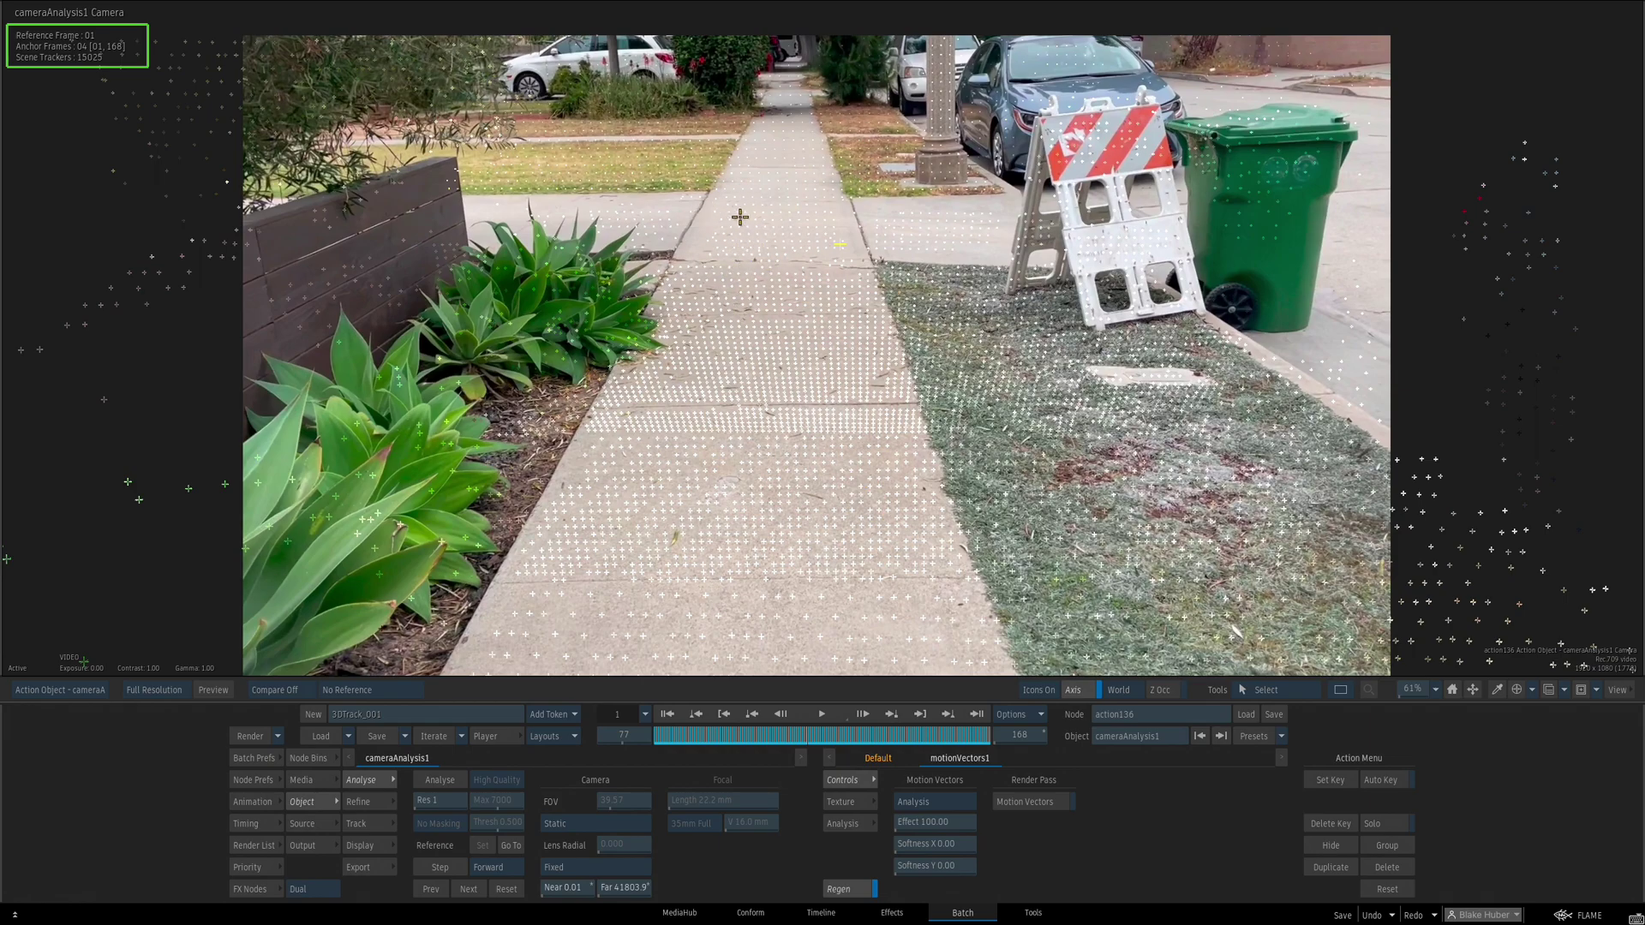
{"action": "left_click_drag", "start_coordinate": [897, 216], "coordinate": [938, 242]}
{"action": "left_click_drag", "start_coordinate": [949, 217], "coordinate": [971, 244]}
{"action": "left_click", "coordinate": [919, 246]}
{"action": "left_click_drag", "start_coordinate": [894, 207], "coordinate": [943, 245]}
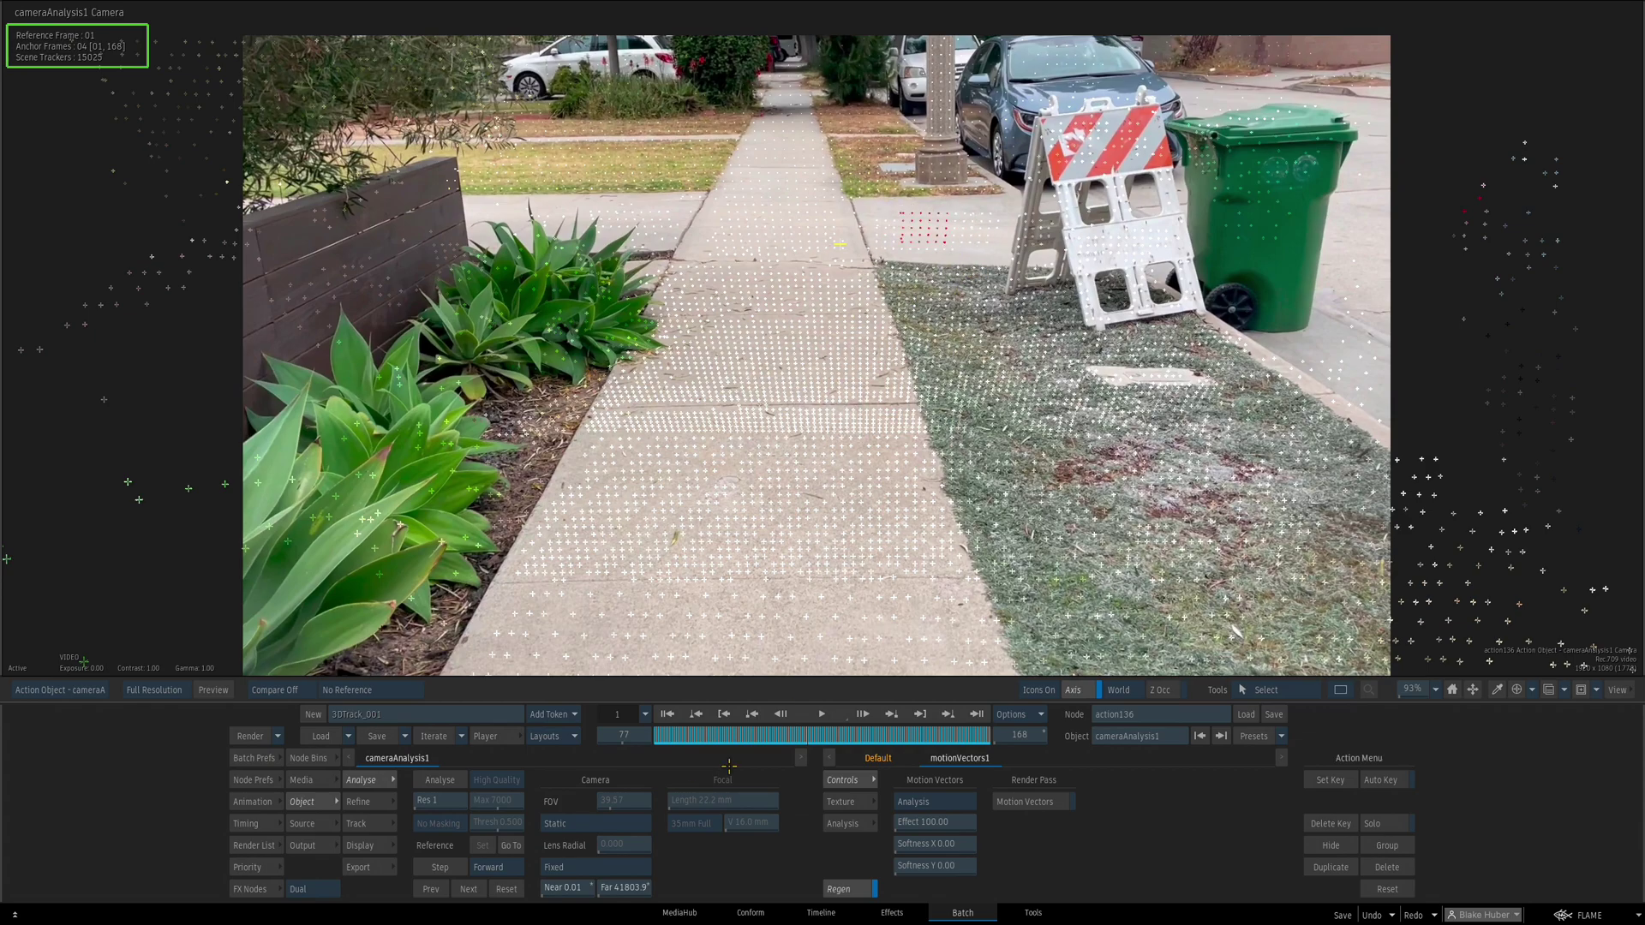
Disable the selected trackers and refine the camera analysis
{"action": "left_click", "coordinate": [370, 803]}
{"action": "mouse_move", "coordinate": [567, 924]}
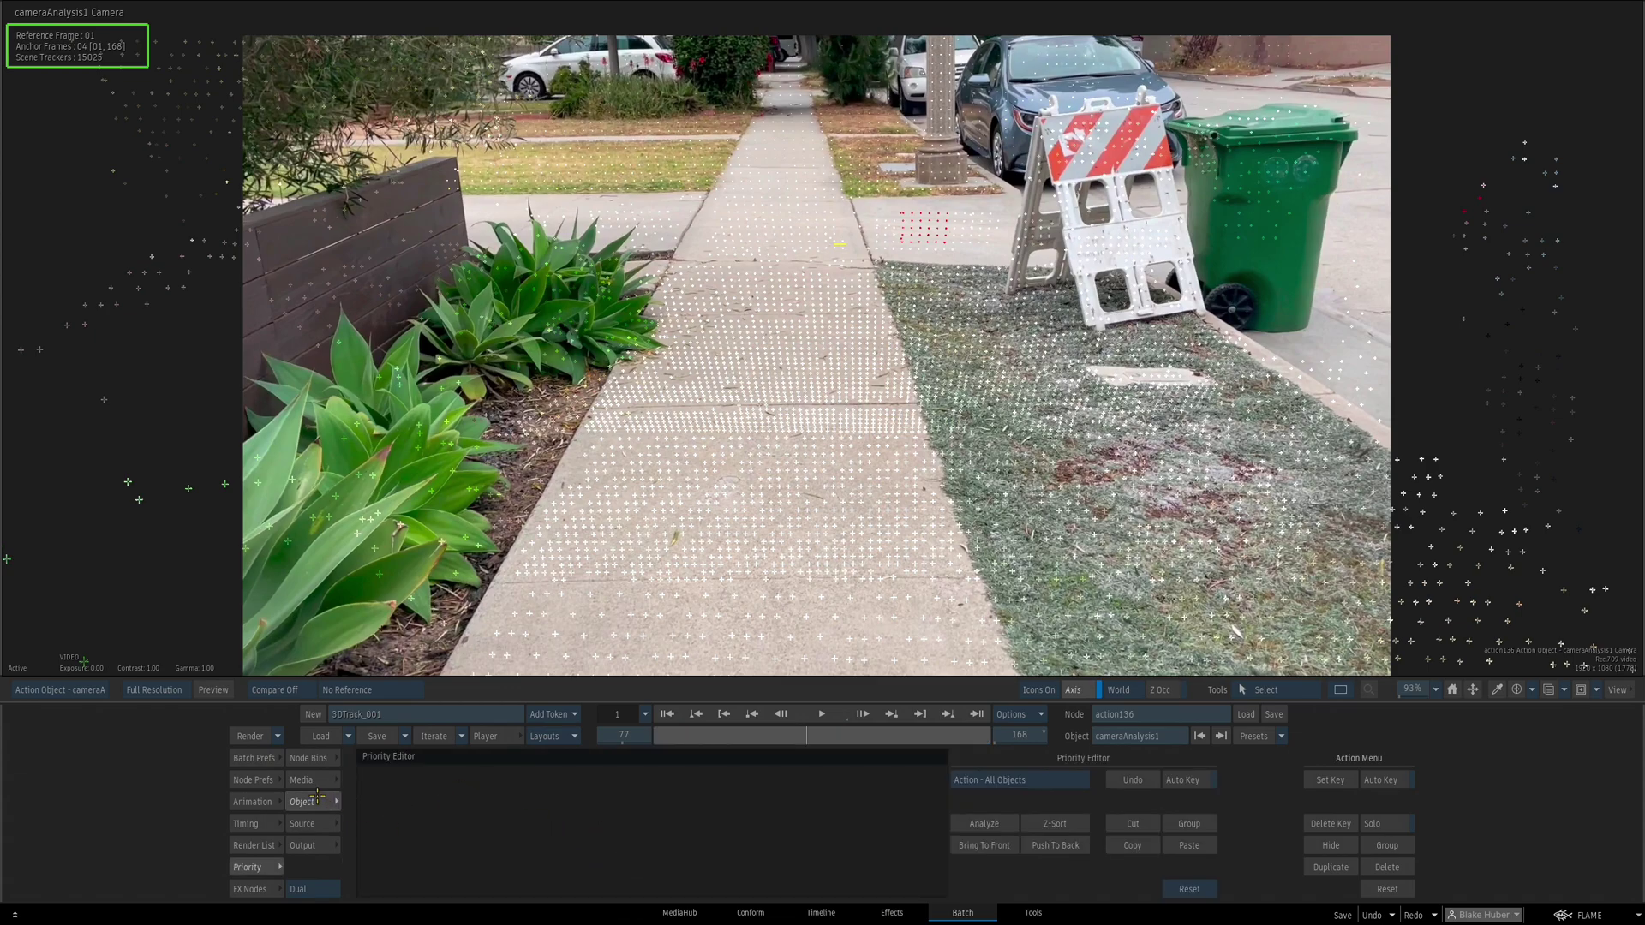
{"action": "key", "text": "Escape"}
{"action": "double_click", "coordinate": [792, 410]}
{"action": "key", "text": "F1"}
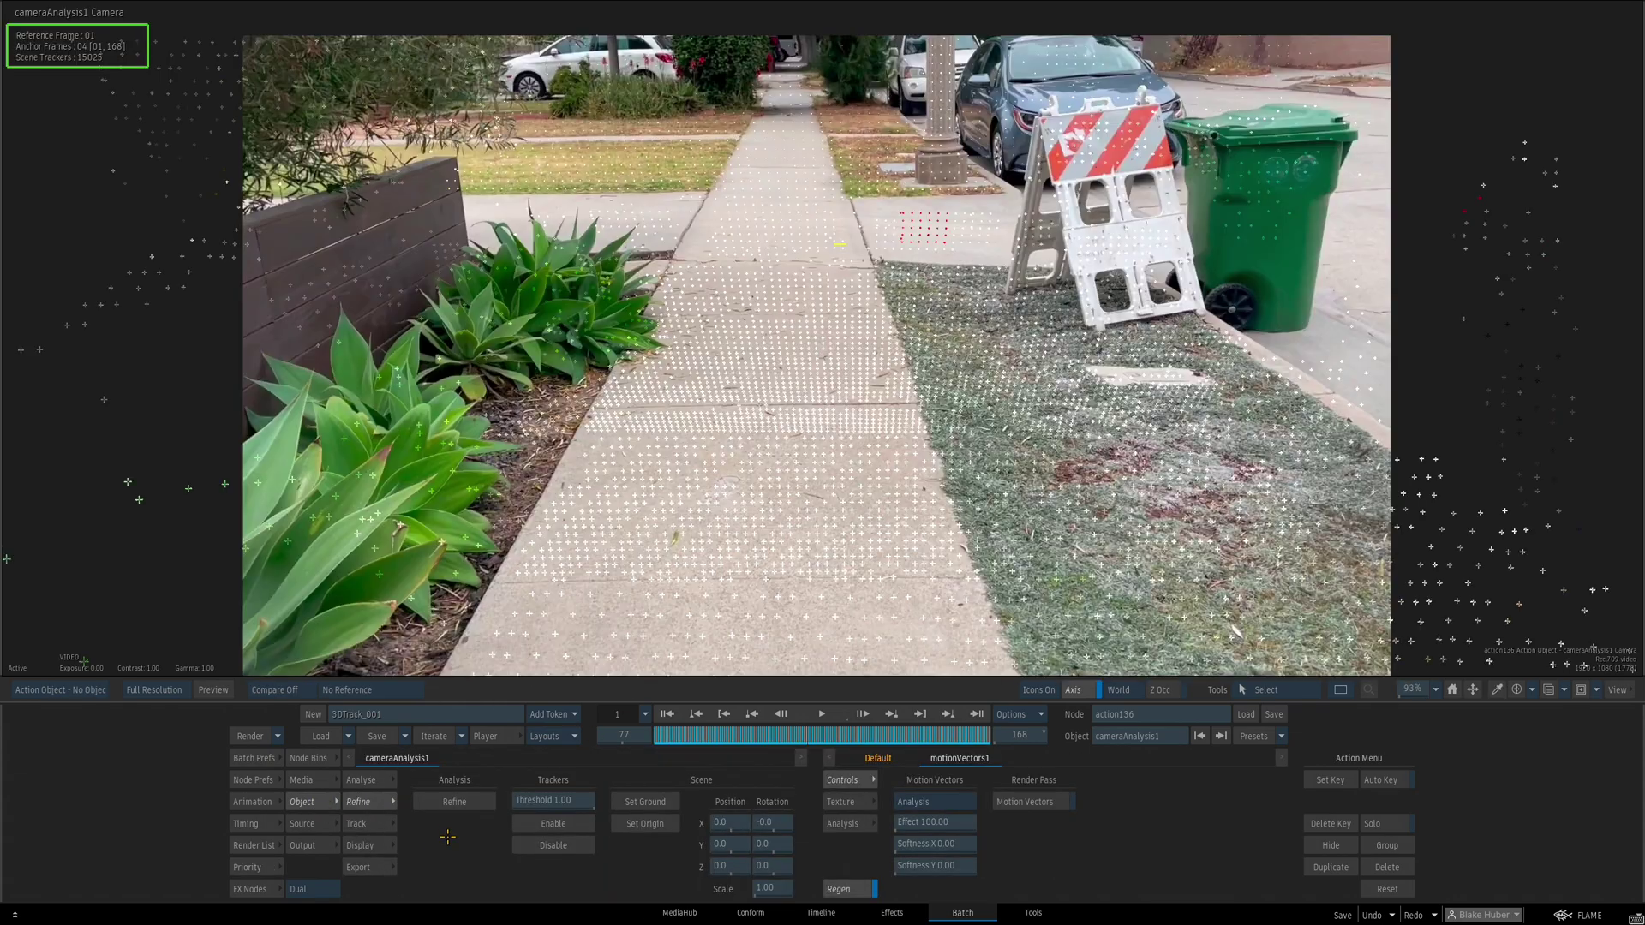
{"action": "left_click", "coordinate": [551, 848]}
{"action": "left_click_drag", "start_coordinate": [1041, 482], "coordinate": [1081, 546]}
{"action": "left_click", "coordinate": [551, 847]}
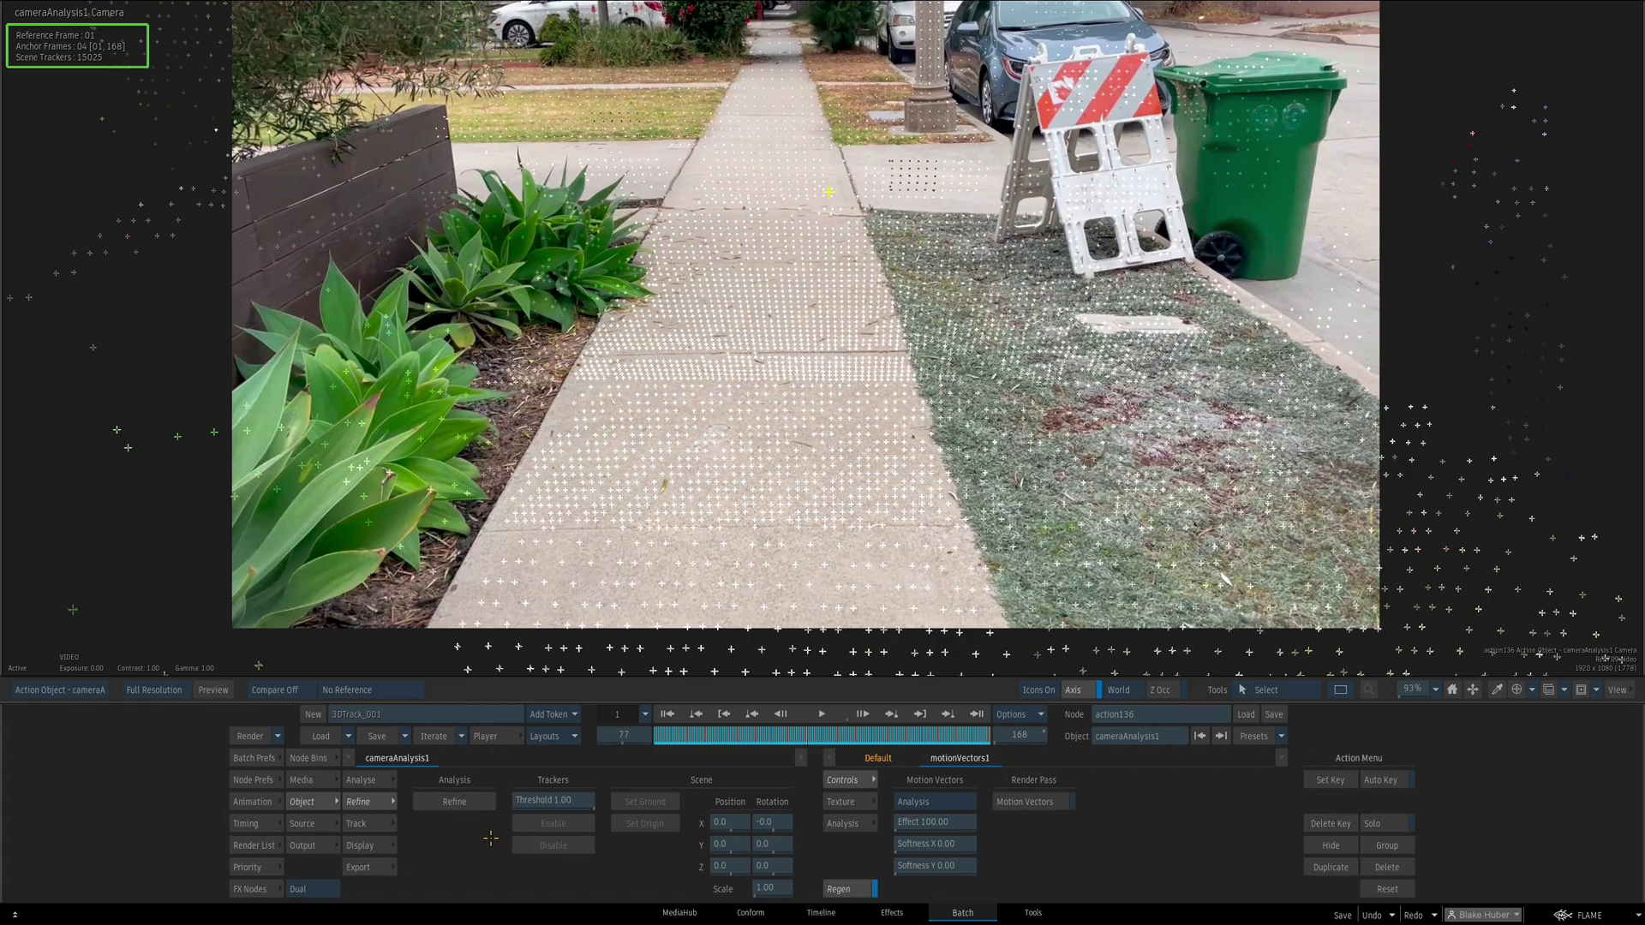
{"action": "left_click", "coordinate": [453, 805]}
{"action": "left_click", "coordinate": [454, 803]}
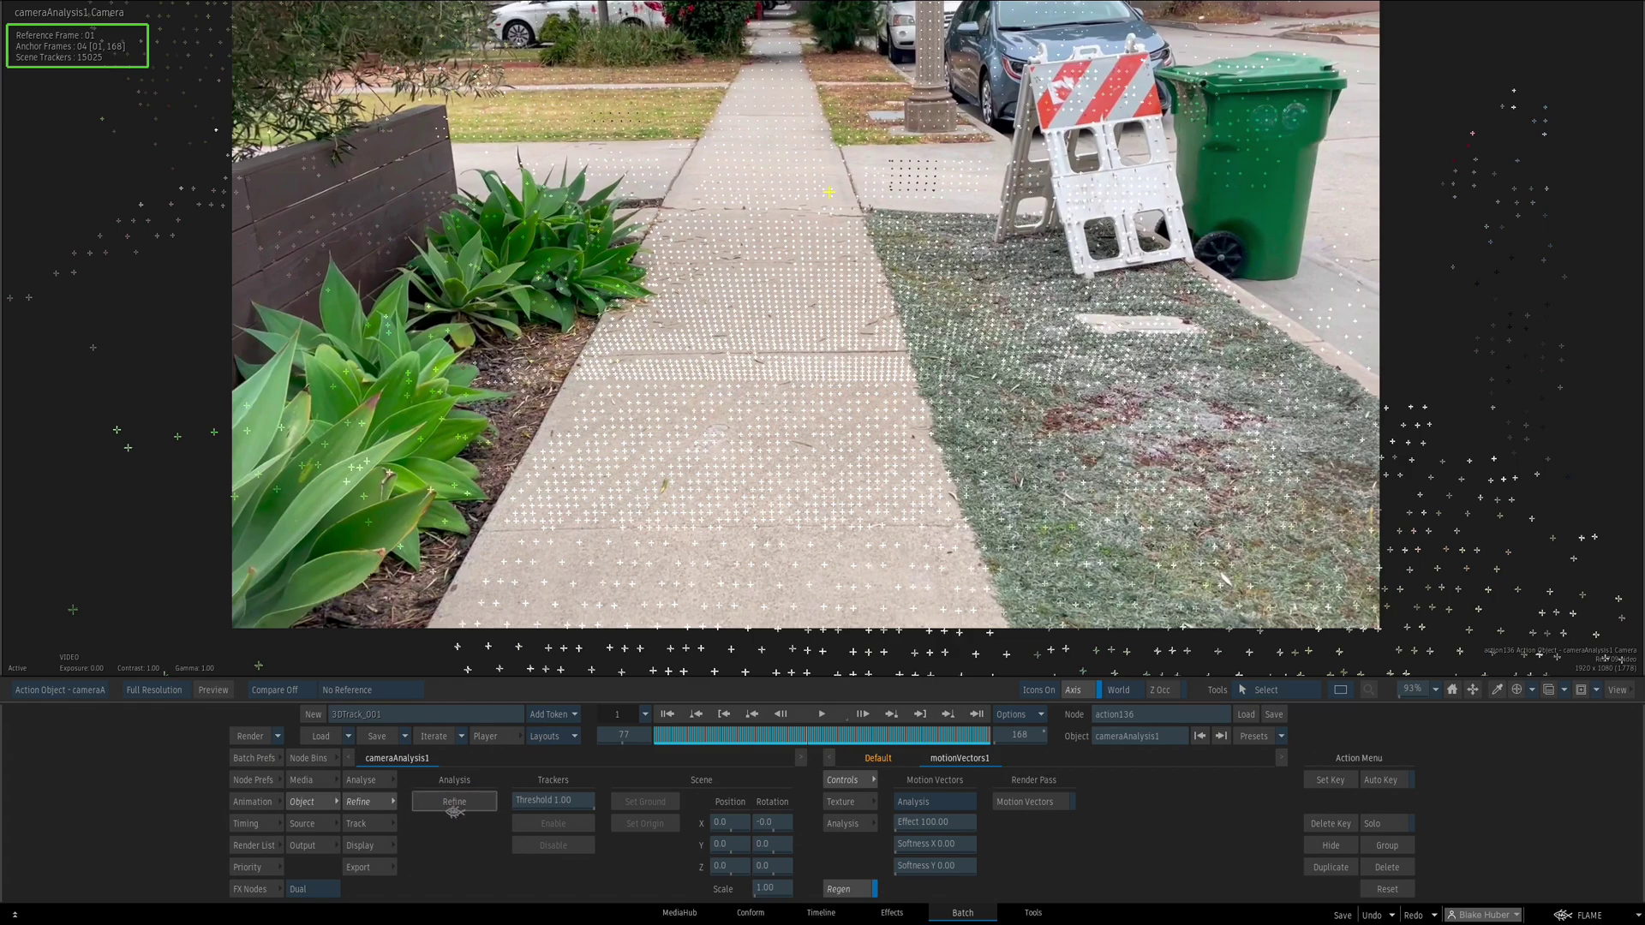
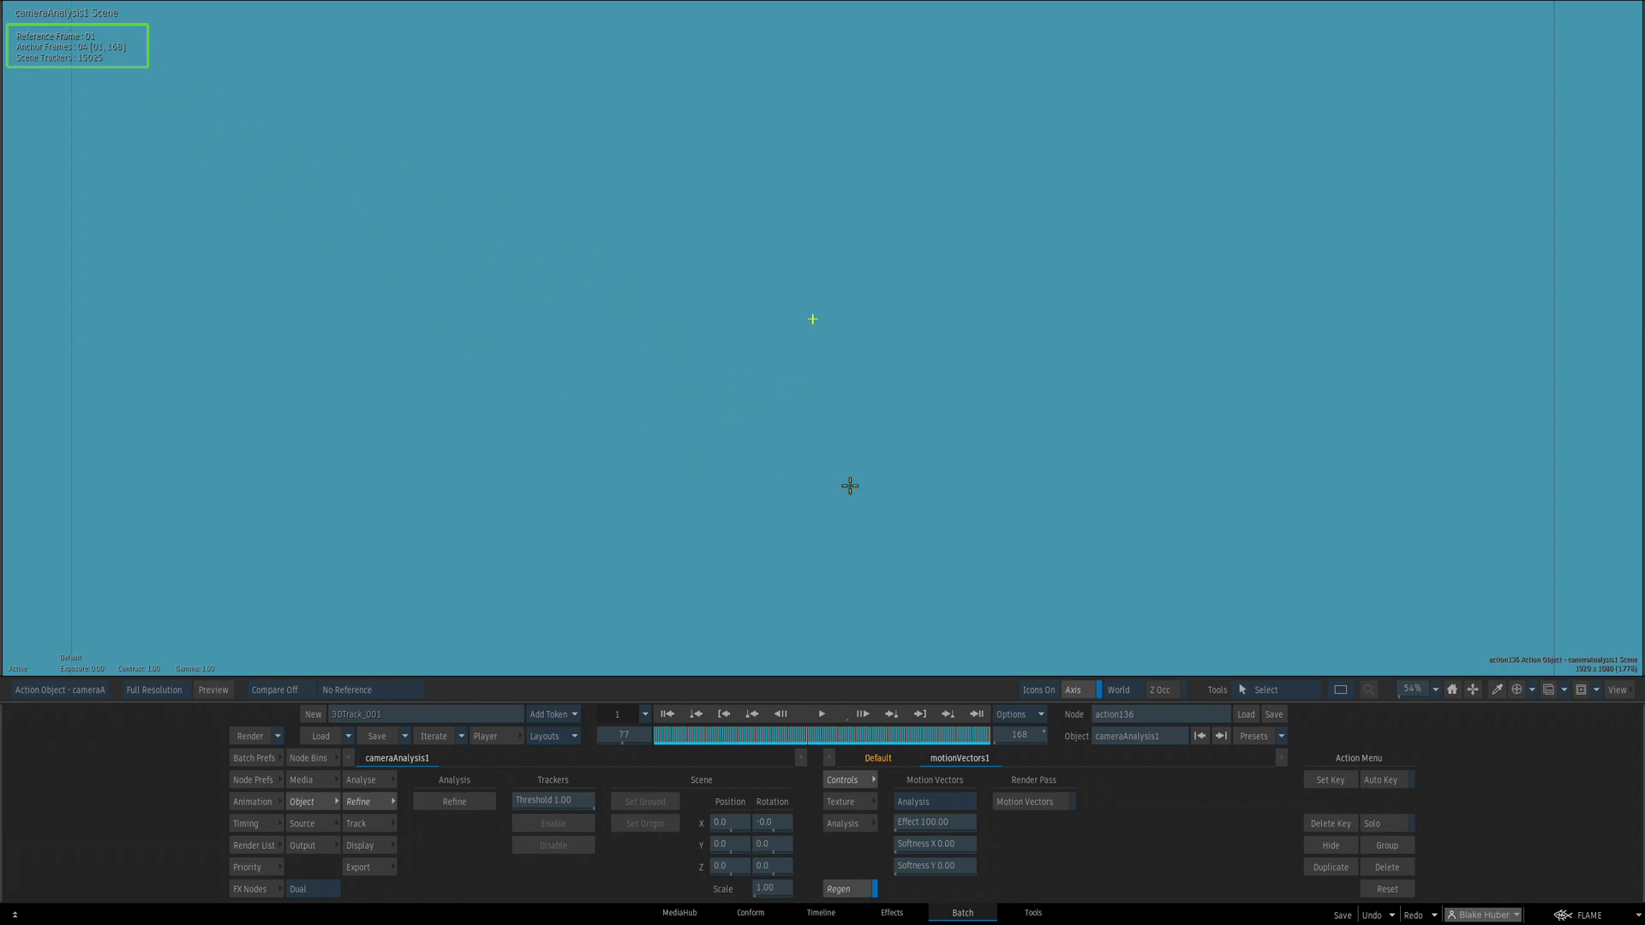
Set the camera analysis scene scale to 0.50 and view the resized point cloud
{"action": "left_click_drag", "start_coordinate": [963, 452], "coordinate": [877, 463]}
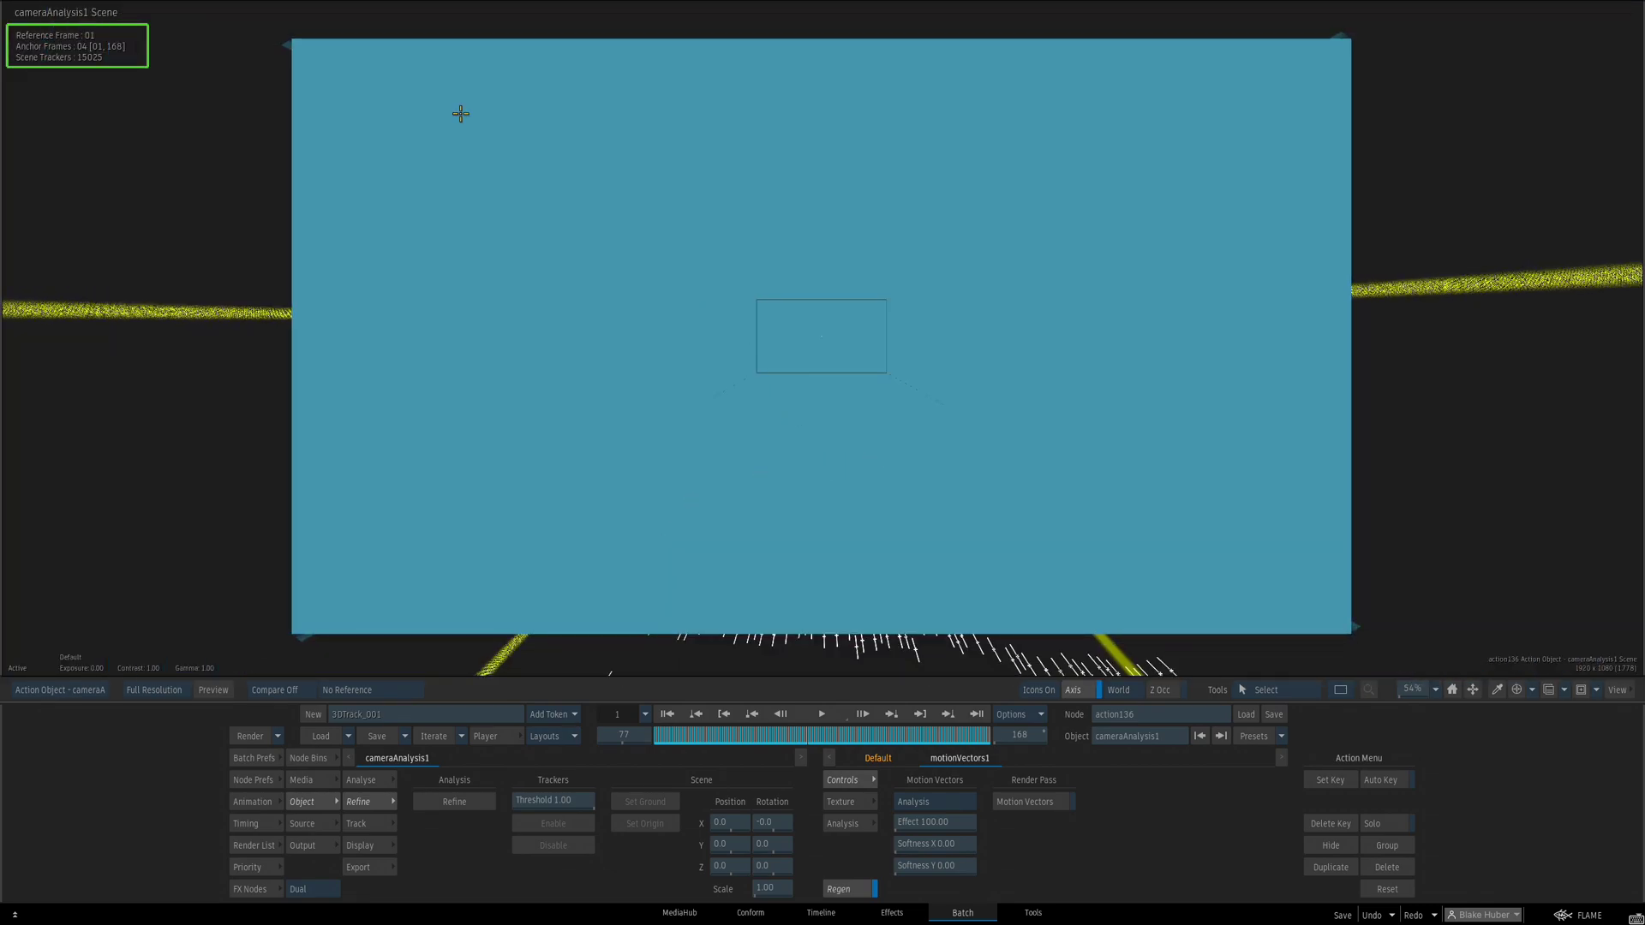
{"action": "left_click_drag", "start_coordinate": [879, 519], "coordinate": [863, 491]}
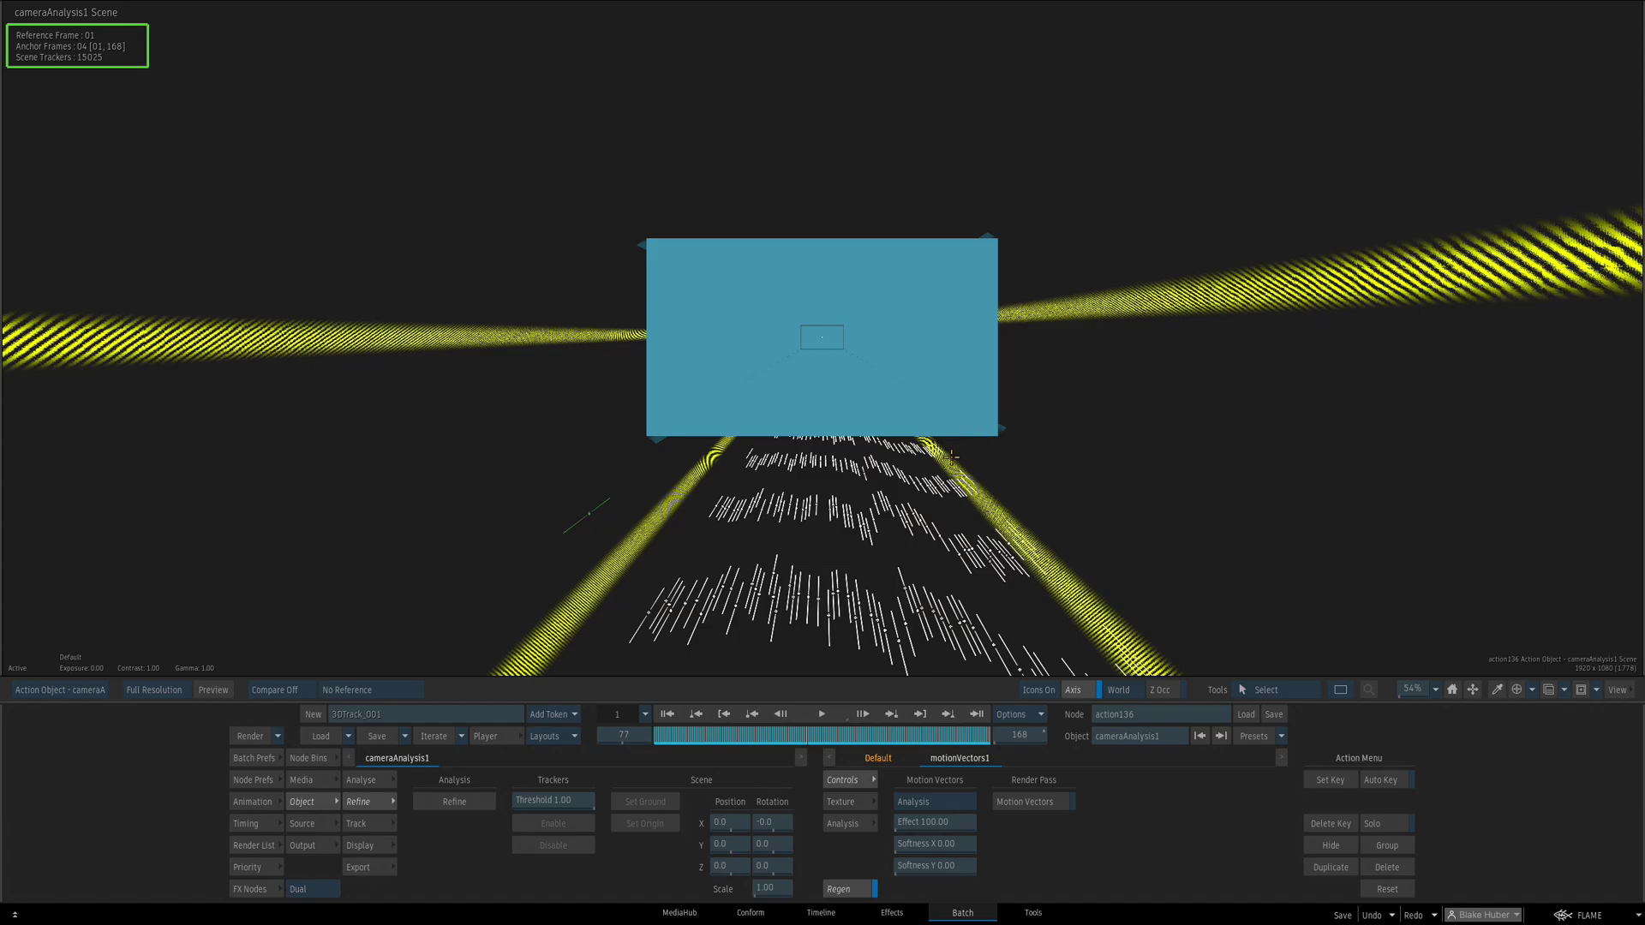
{"action": "left_click_drag", "start_coordinate": [974, 453], "coordinate": [649, 660]}
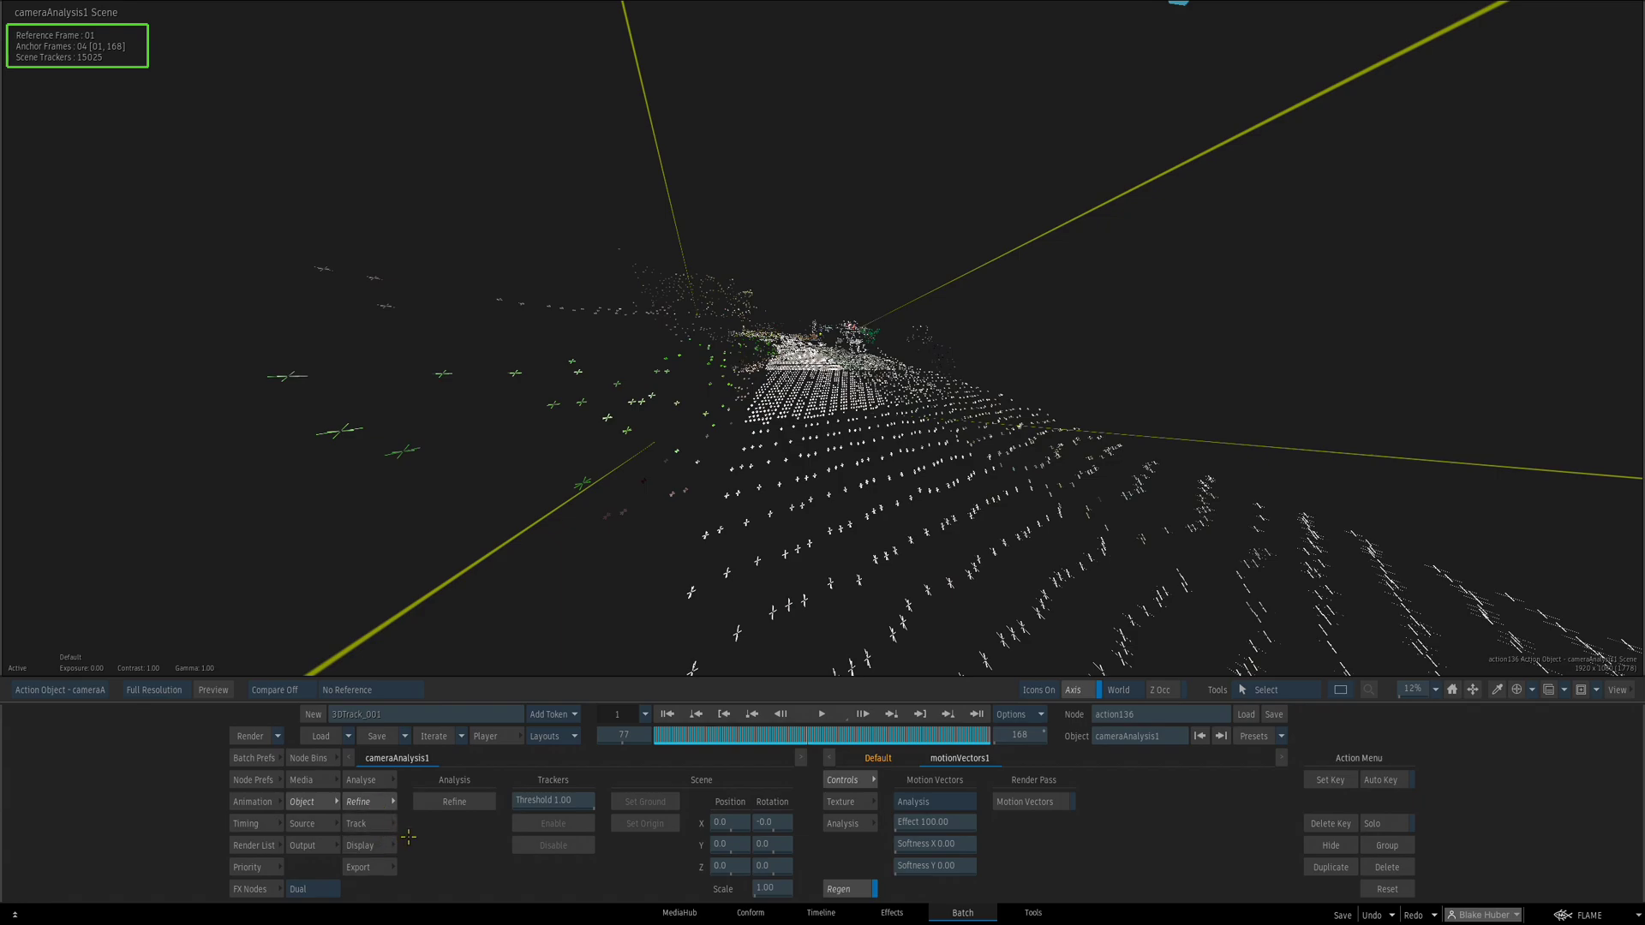
{"action": "mouse_move", "coordinate": [773, 891]}
{"action": "left_mouse_down"}
{"action": "mouse_move", "coordinate": [753, 889]}
{"action": "mouse_move", "coordinate": [768, 889]}
{"action": "left_mouse_up"}
{"action": "left_click", "coordinate": [774, 890]}
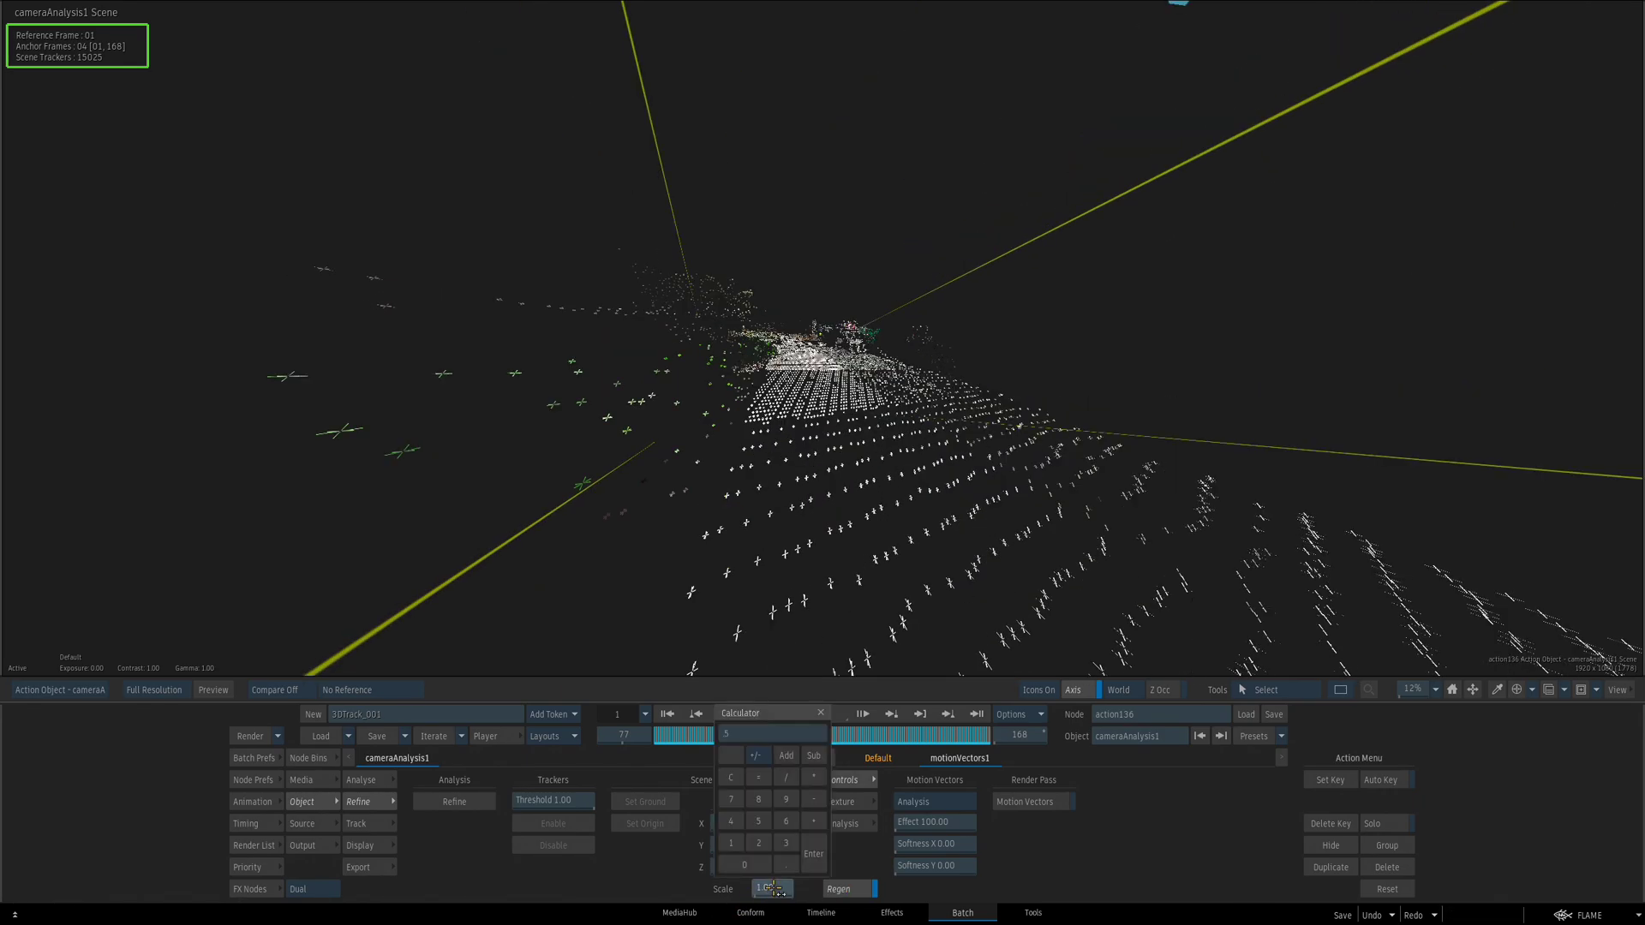
{"action": "key", "text": "Return"}
{"action": "scroll", "coordinate": [848, 531], "scroll_direction": "up", "scroll_amount": 5}
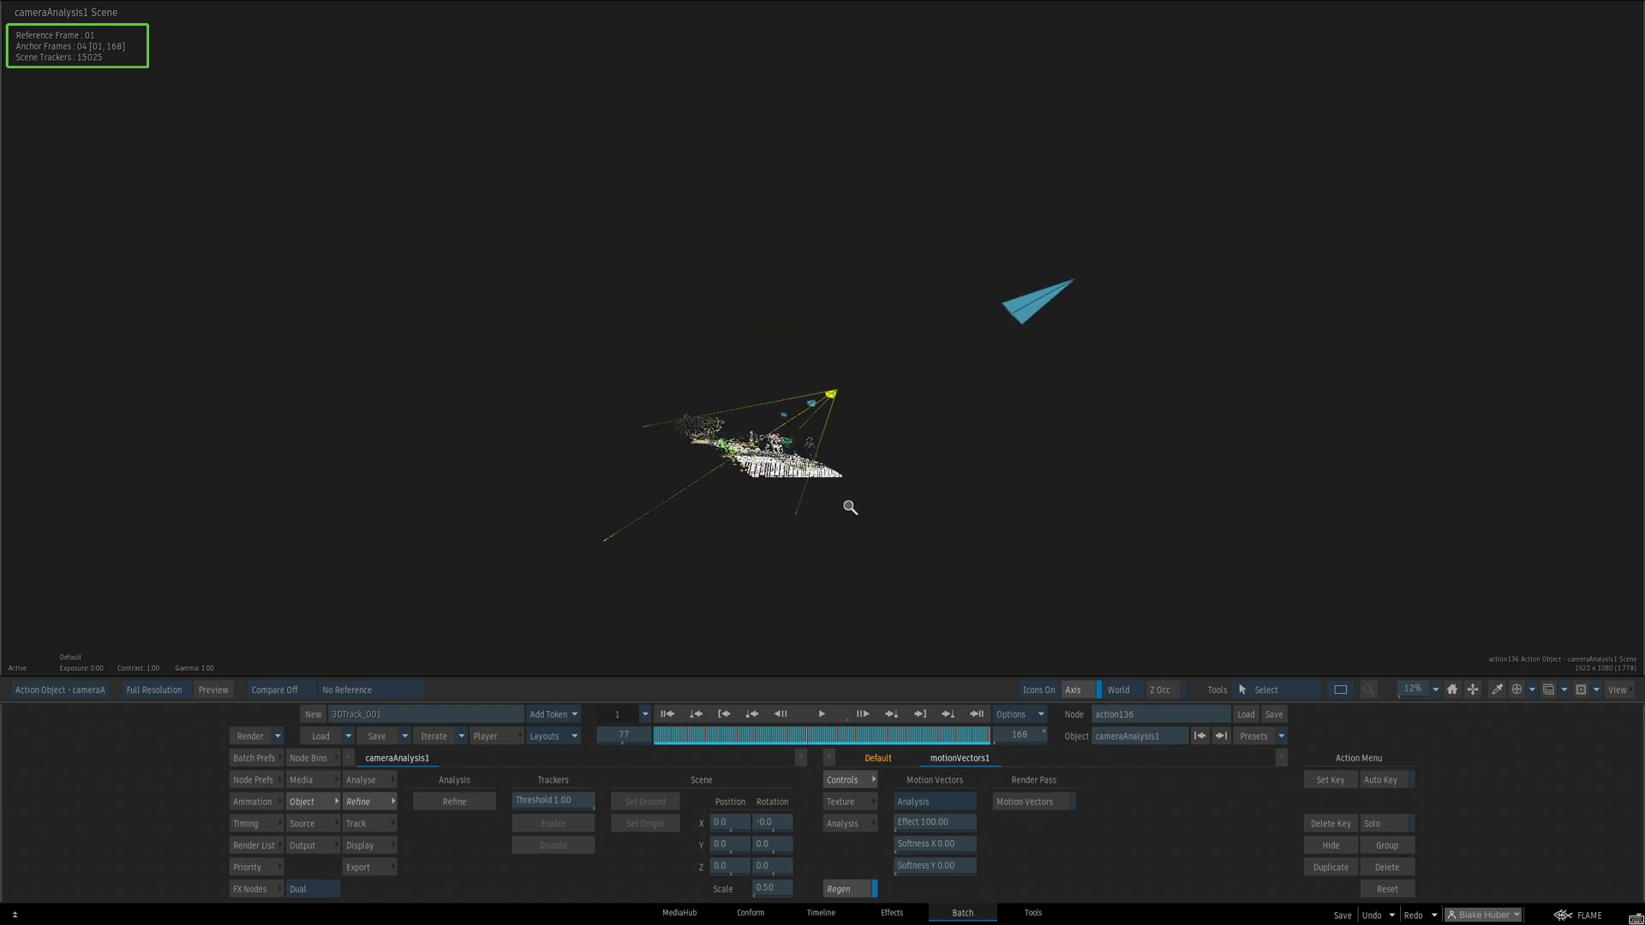
{"action": "left_click_drag", "start_coordinate": [934, 428], "coordinate": [1089, 518]}
{"action": "scroll", "coordinate": [1028, 514], "scroll_direction": "up", "scroll_amount": 3}
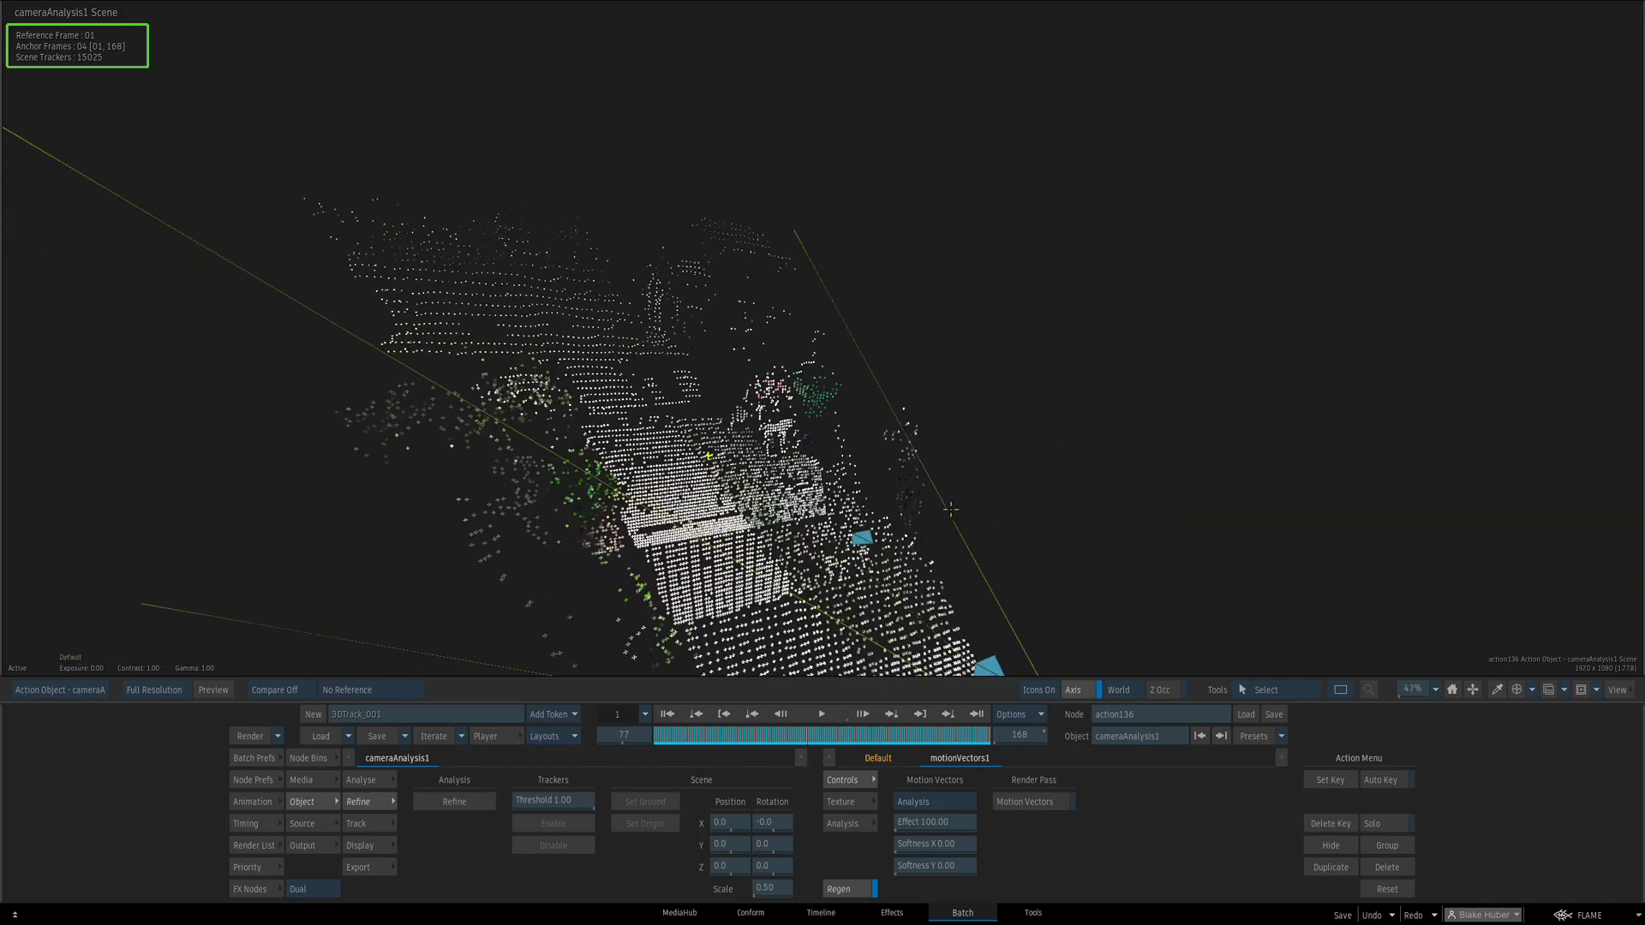
Select several patches of trackers on the sidewalk and the grass, working across frames 25 and 104 of the clip
{"action": "key", "text": "F8"}
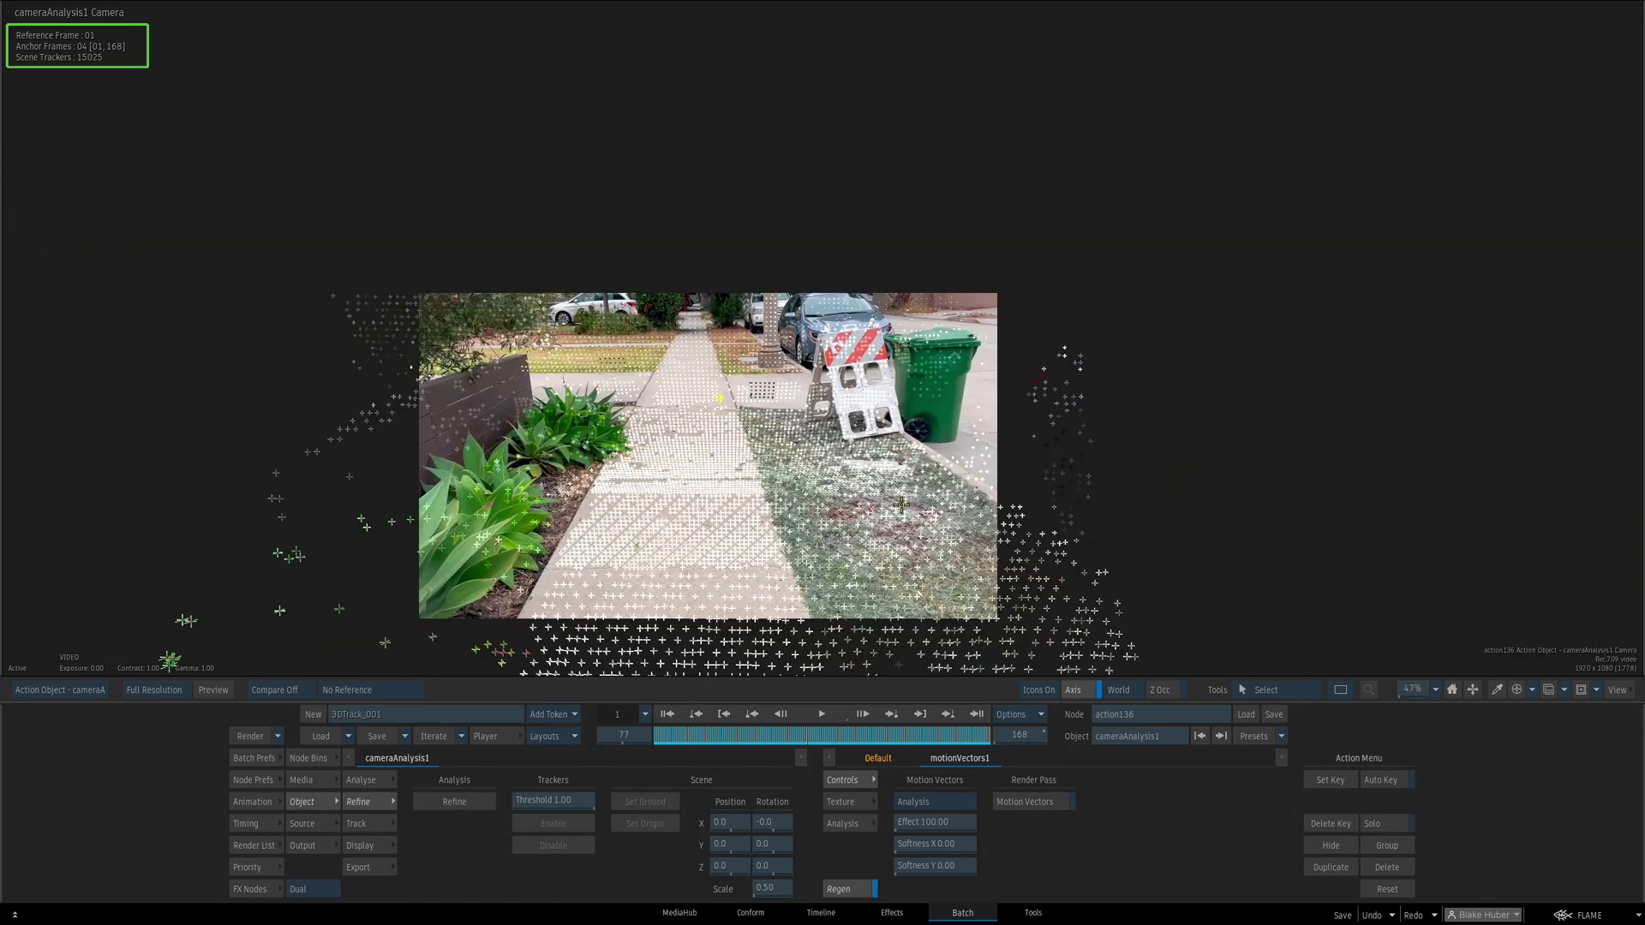
{"action": "left_click_drag", "start_coordinate": [809, 475], "coordinate": [895, 389]}
{"action": "left_click_drag", "start_coordinate": [699, 743], "coordinate": [793, 731]}
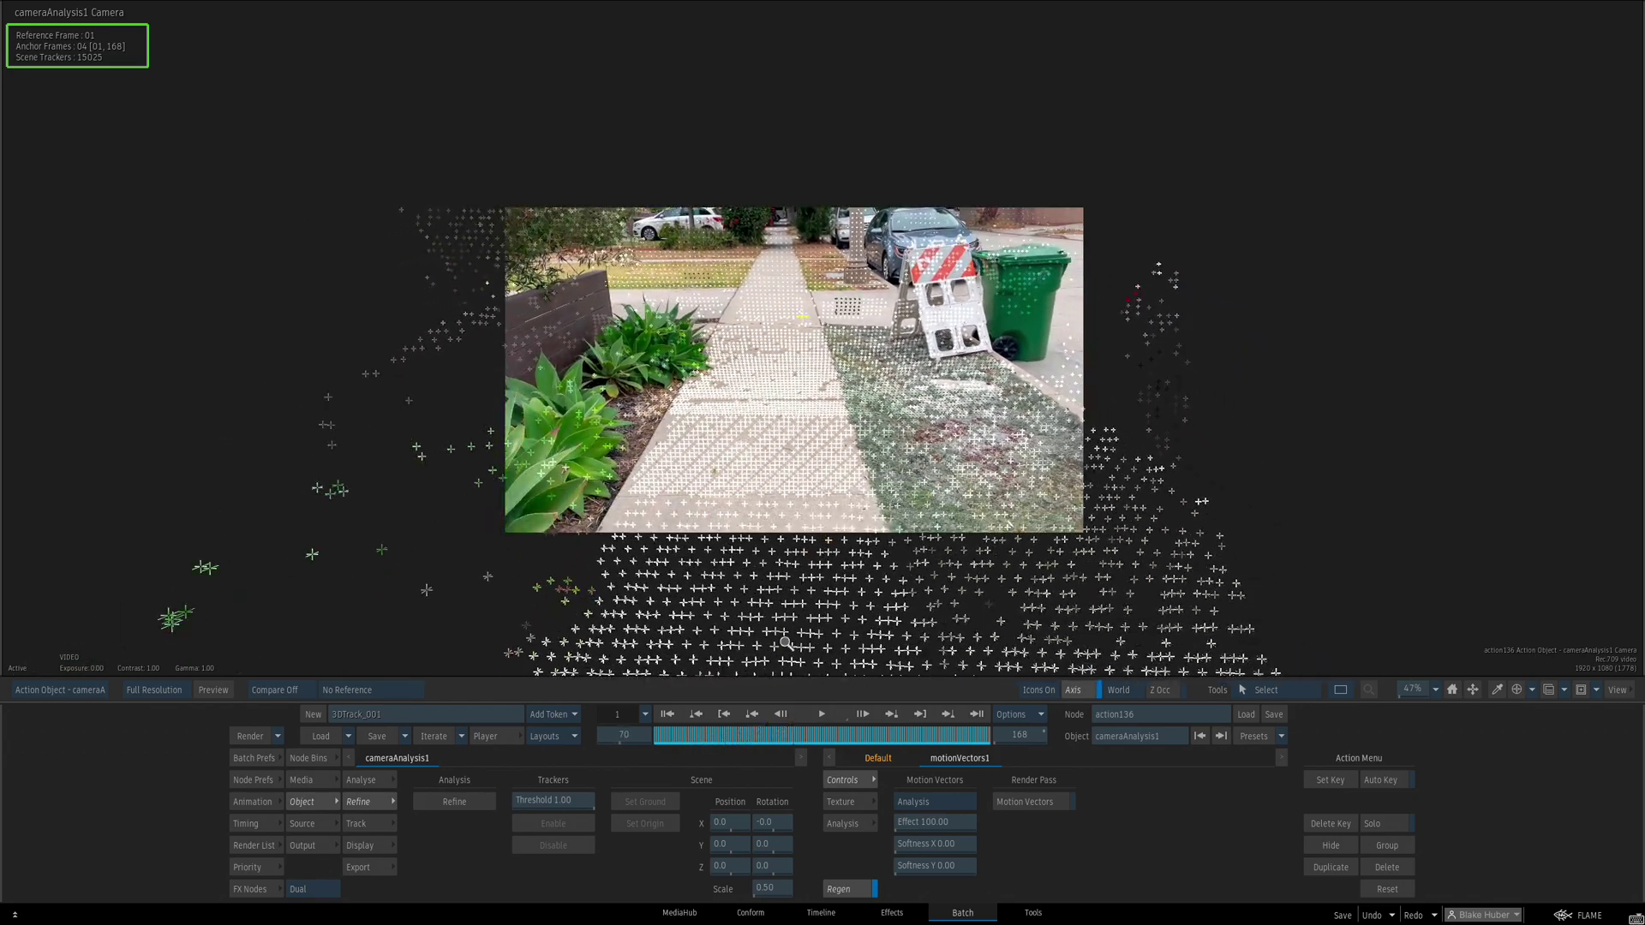
{"action": "left_click", "coordinate": [702, 735]}
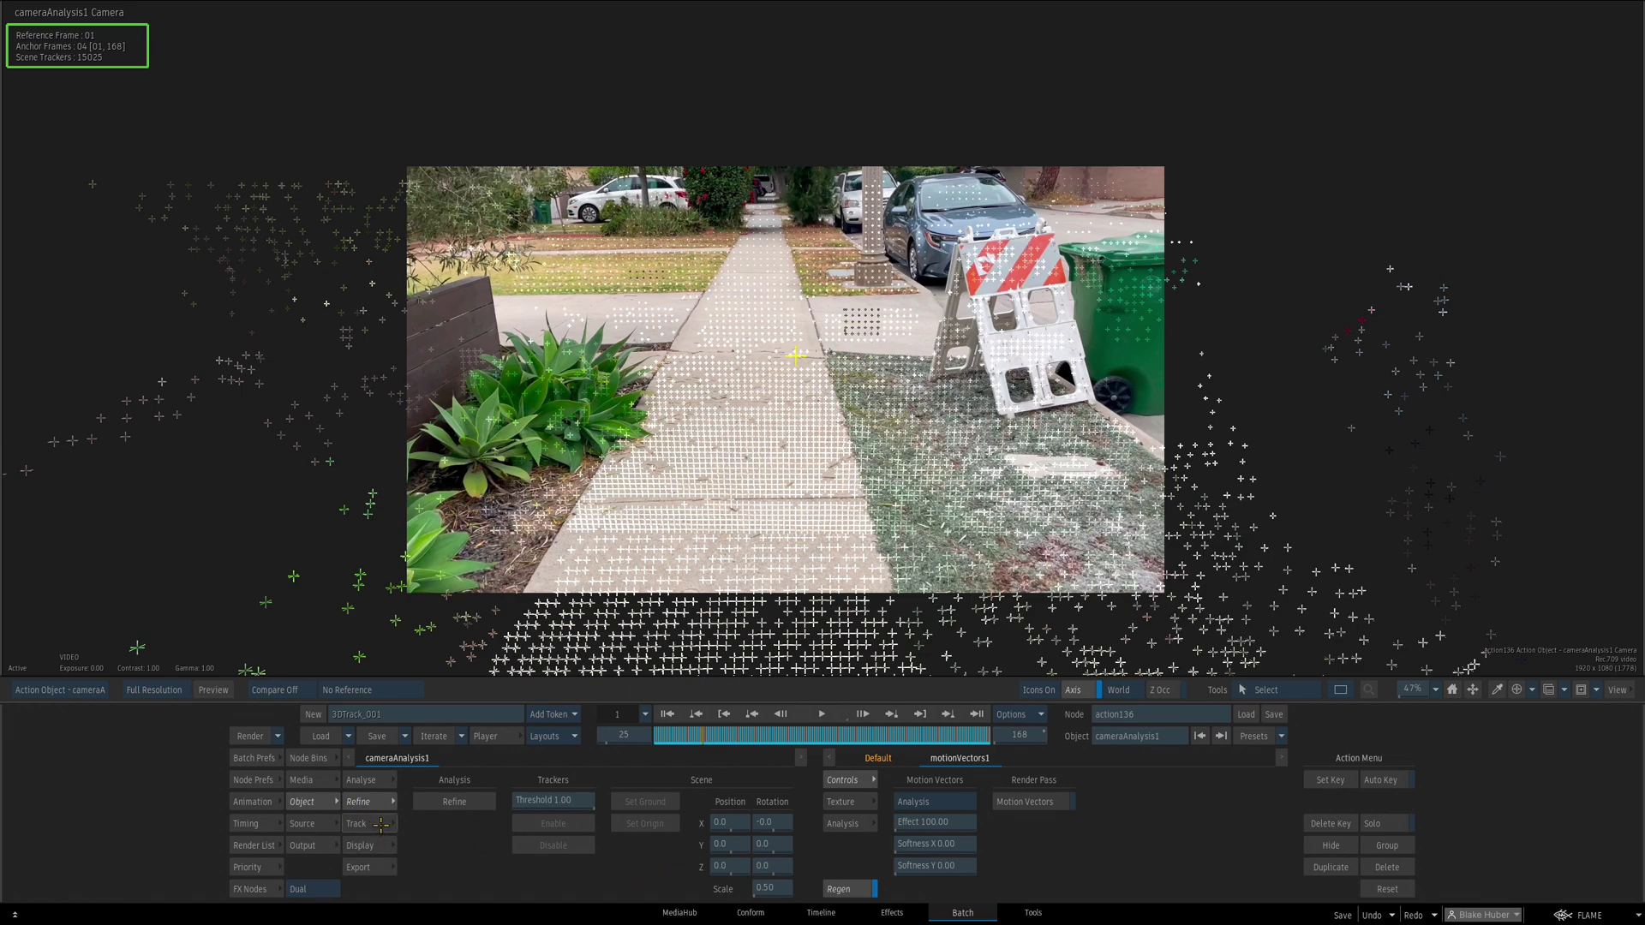
{"action": "left_click_drag", "start_coordinate": [715, 279], "coordinate": [785, 385]}
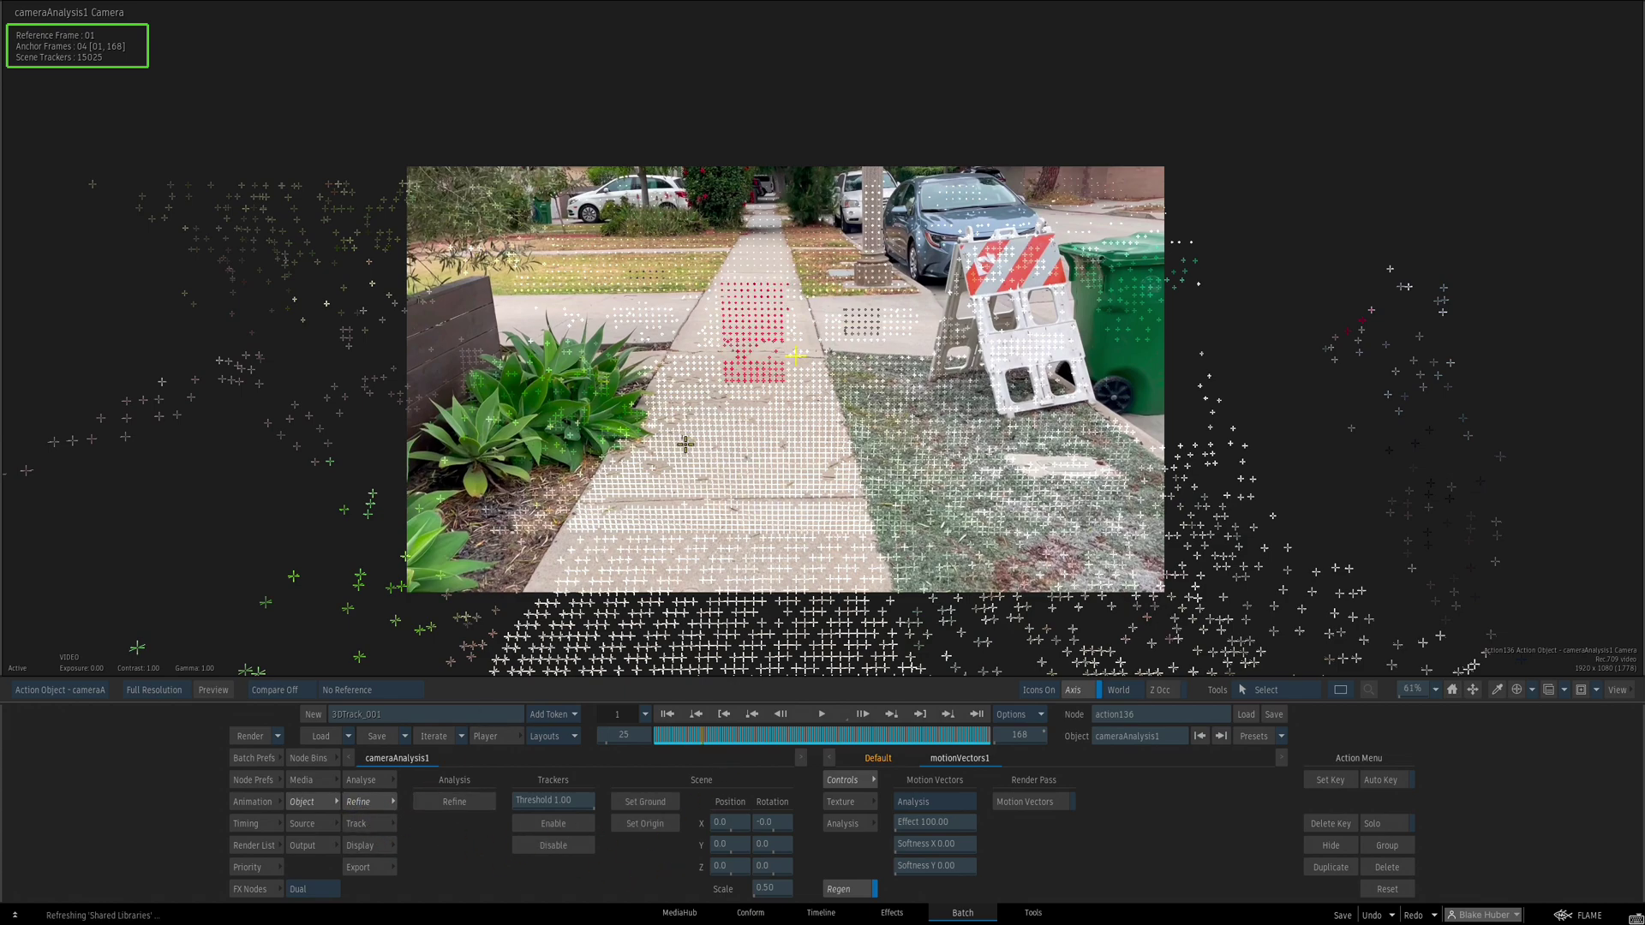
{"action": "left_click_drag", "start_coordinate": [678, 433], "coordinate": [804, 543]}
{"action": "left_click_drag", "start_coordinate": [639, 552], "coordinate": [766, 578]}
{"action": "left_click_drag", "start_coordinate": [773, 732], "coordinate": [861, 735]}
{"action": "left_click_drag", "start_coordinate": [727, 451], "coordinate": [860, 573]}
{"action": "left_click_drag", "start_coordinate": [966, 471], "coordinate": [1085, 544]}
{"action": "left_click_drag", "start_coordinate": [902, 390], "coordinate": [1015, 480]}
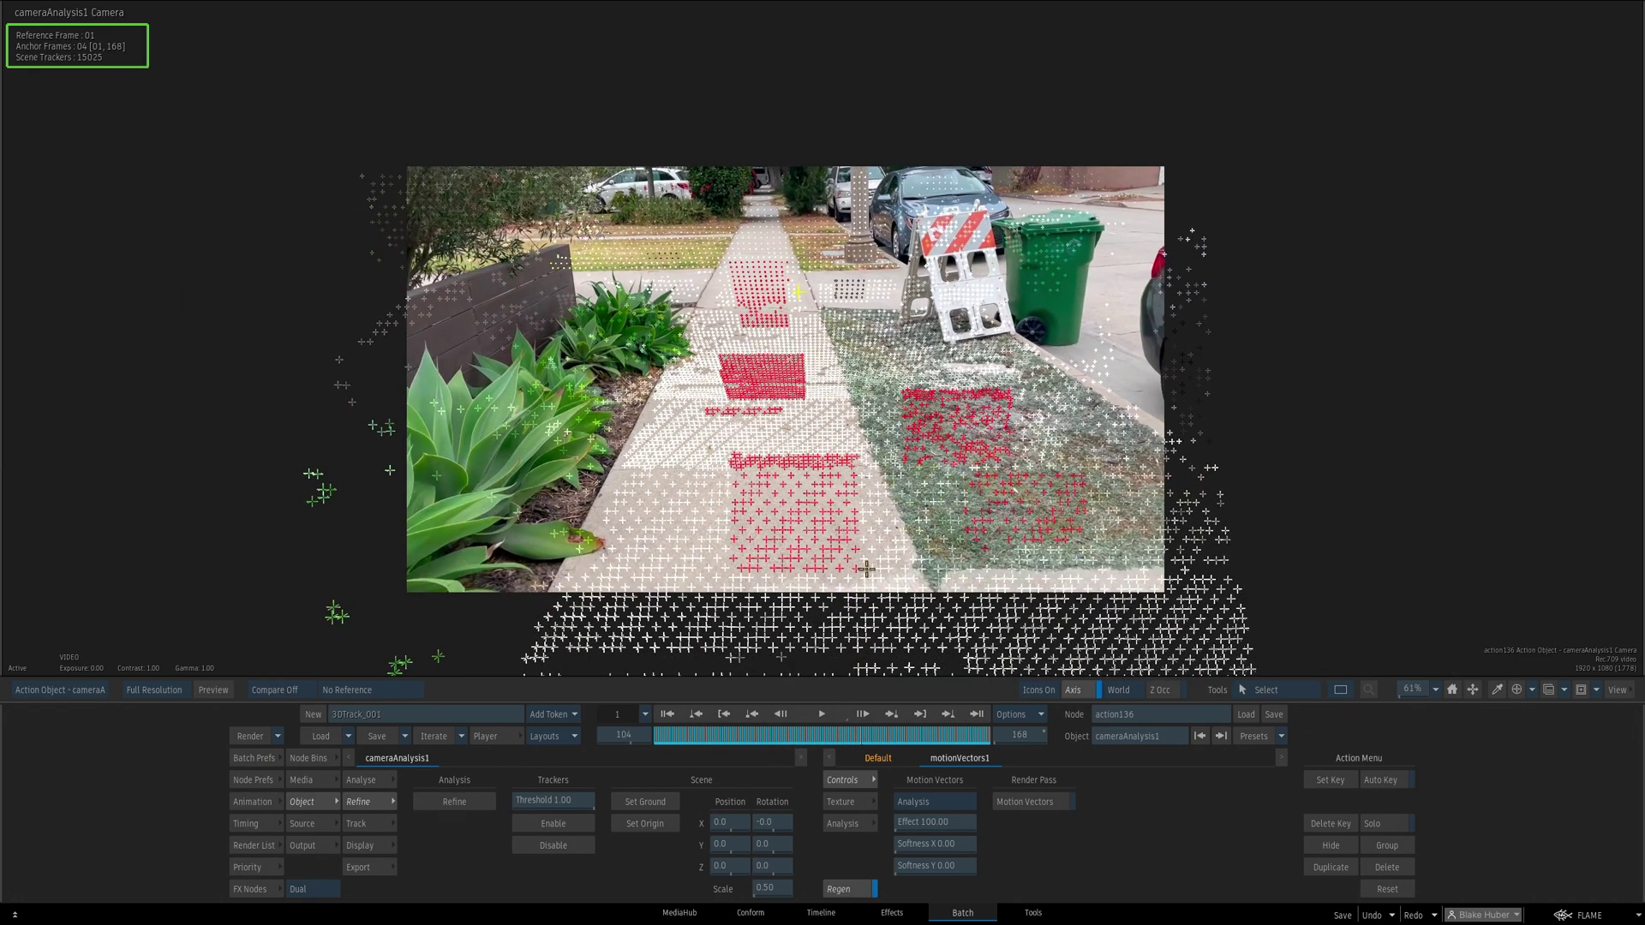
Check the selected patches in the 3D scene view and set the scene's ground plane from them
{"action": "key", "text": "F8"}
{"action": "key", "text": "F8"}
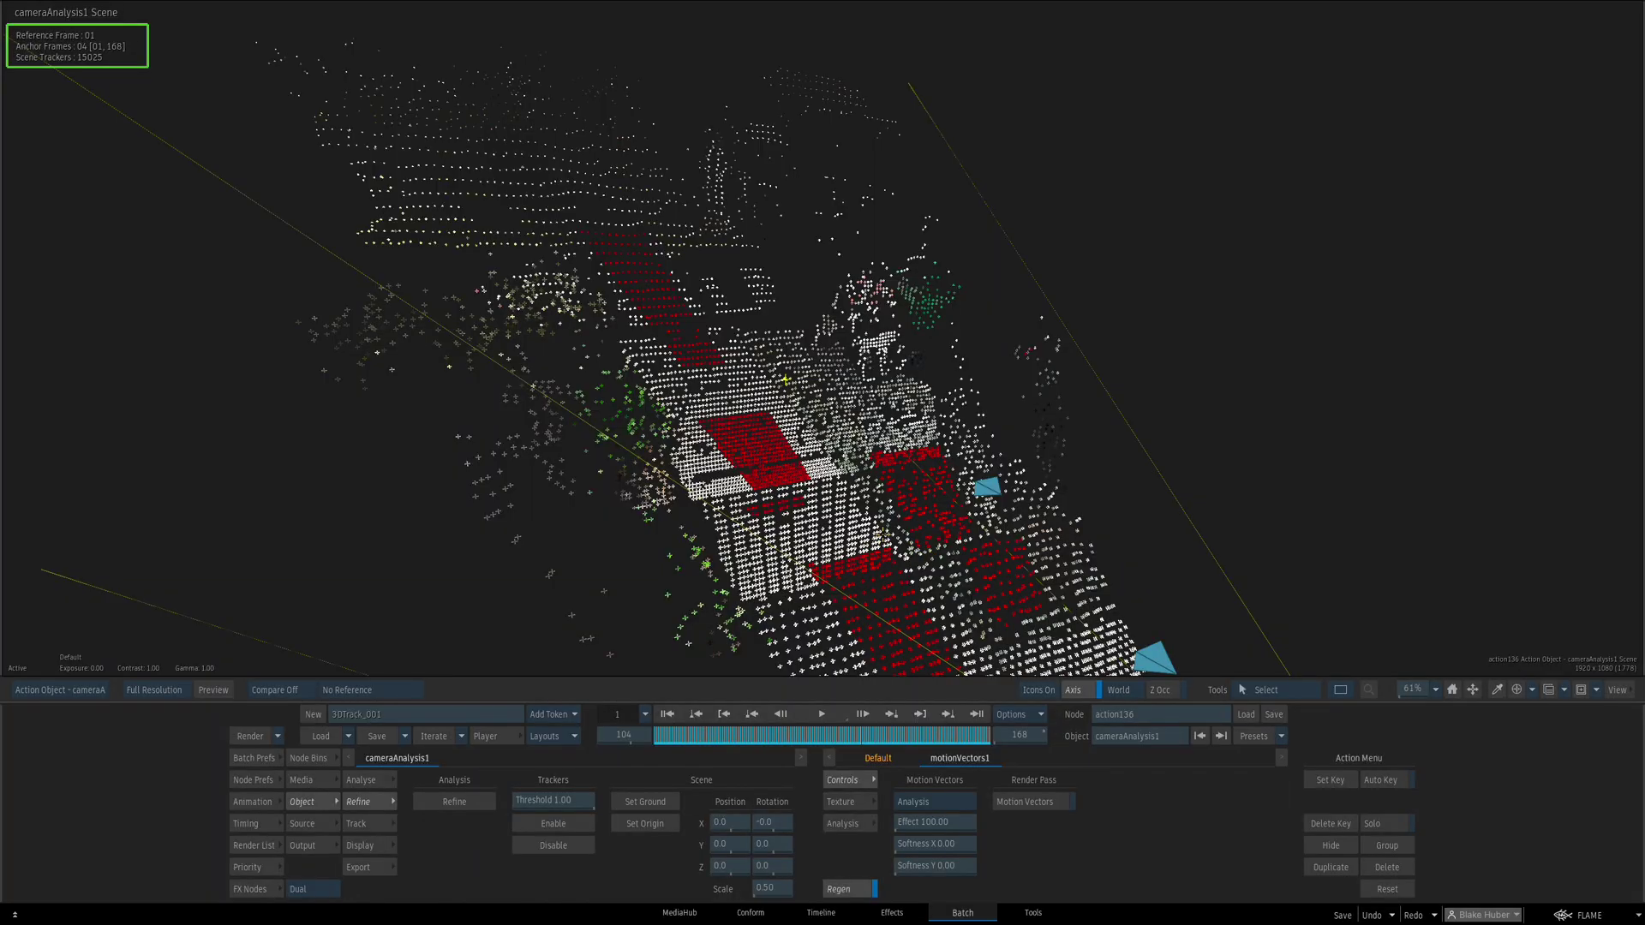
{"action": "left_click_drag", "start_coordinate": [954, 511], "coordinate": [856, 518]}
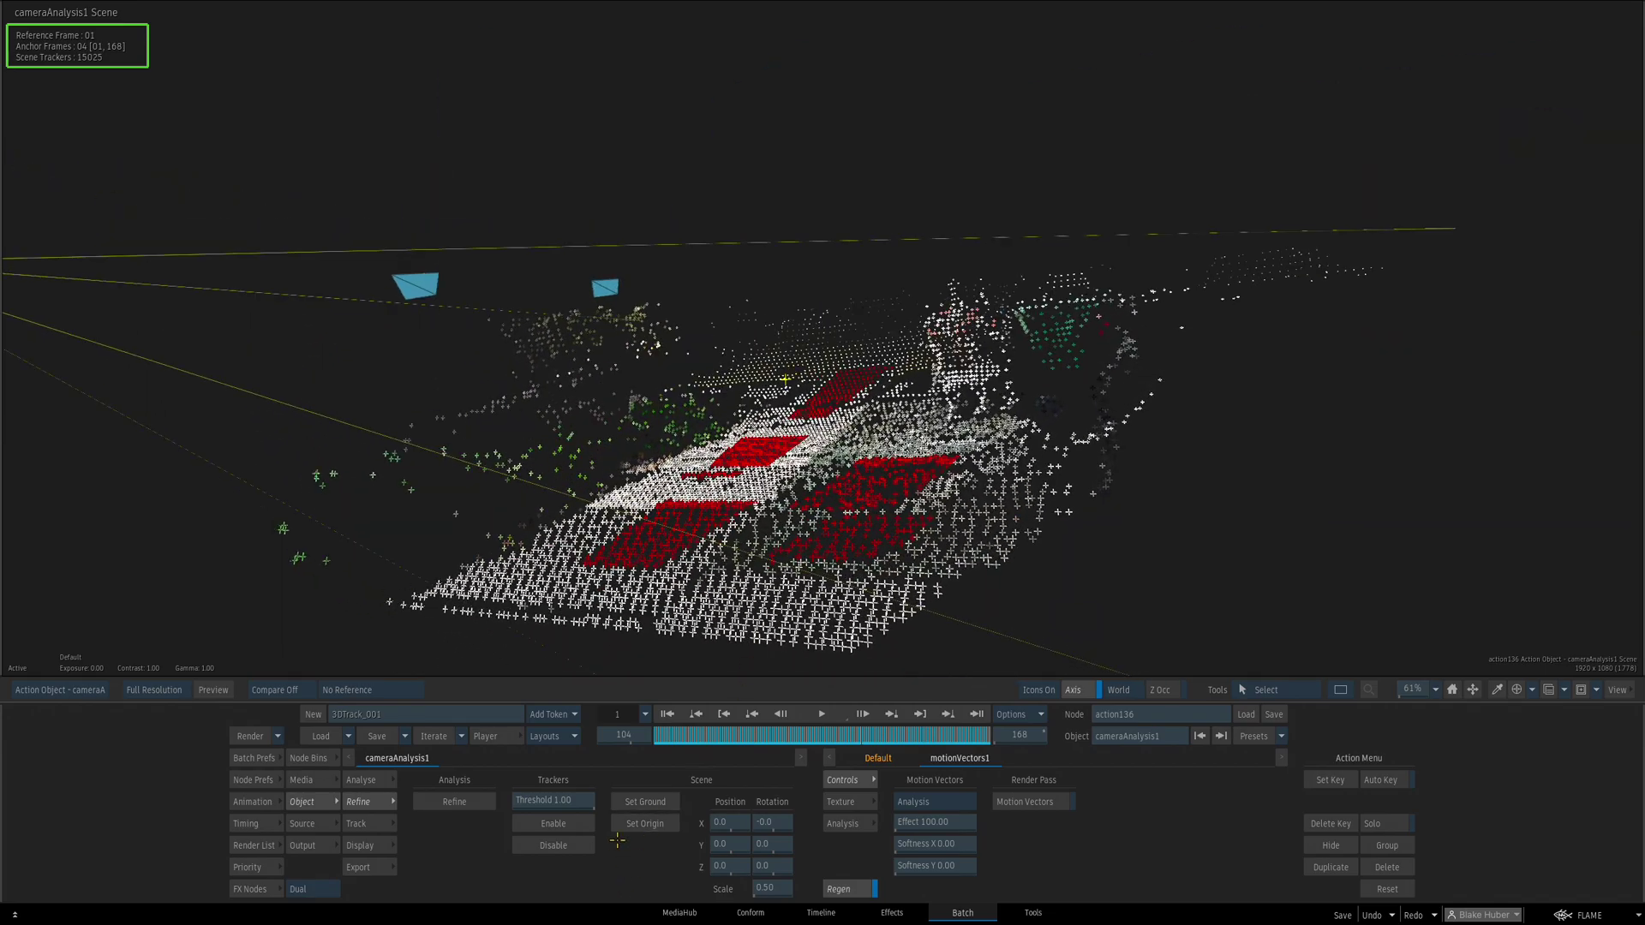
{"action": "left_click", "coordinate": [637, 799]}
{"action": "left_click_drag", "start_coordinate": [759, 510], "coordinate": [725, 519]}
{"action": "key", "text": "F8"}
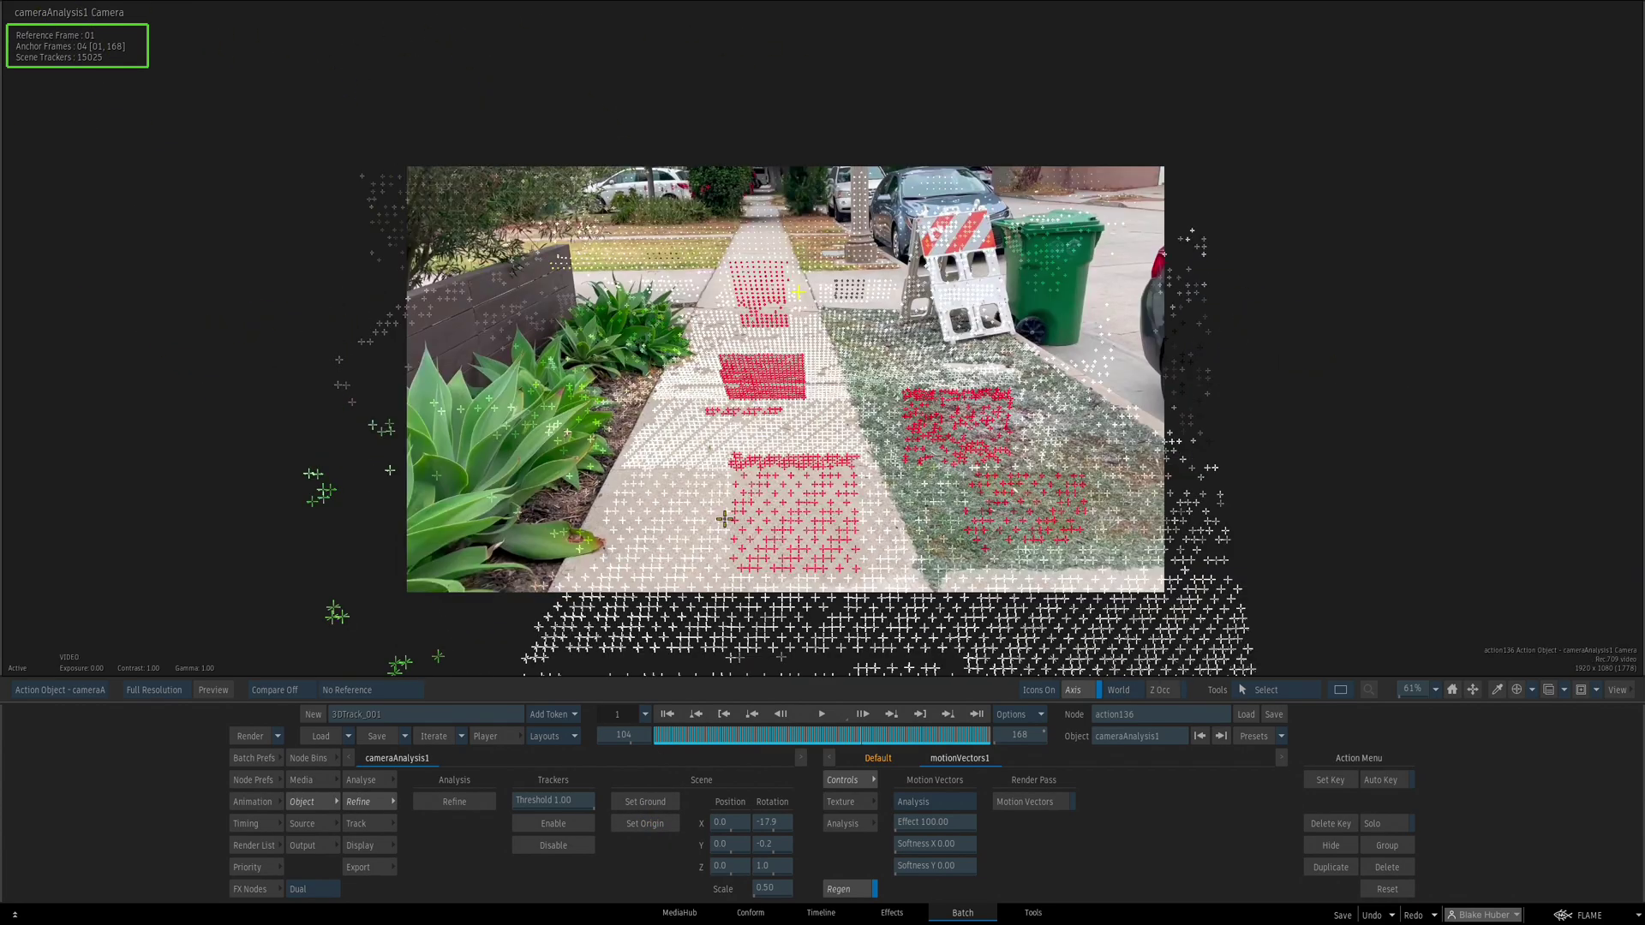
Set the scene origin at a single tracker near the grass-side edge of the sidewalk
{"action": "left_click", "coordinate": [876, 405]}
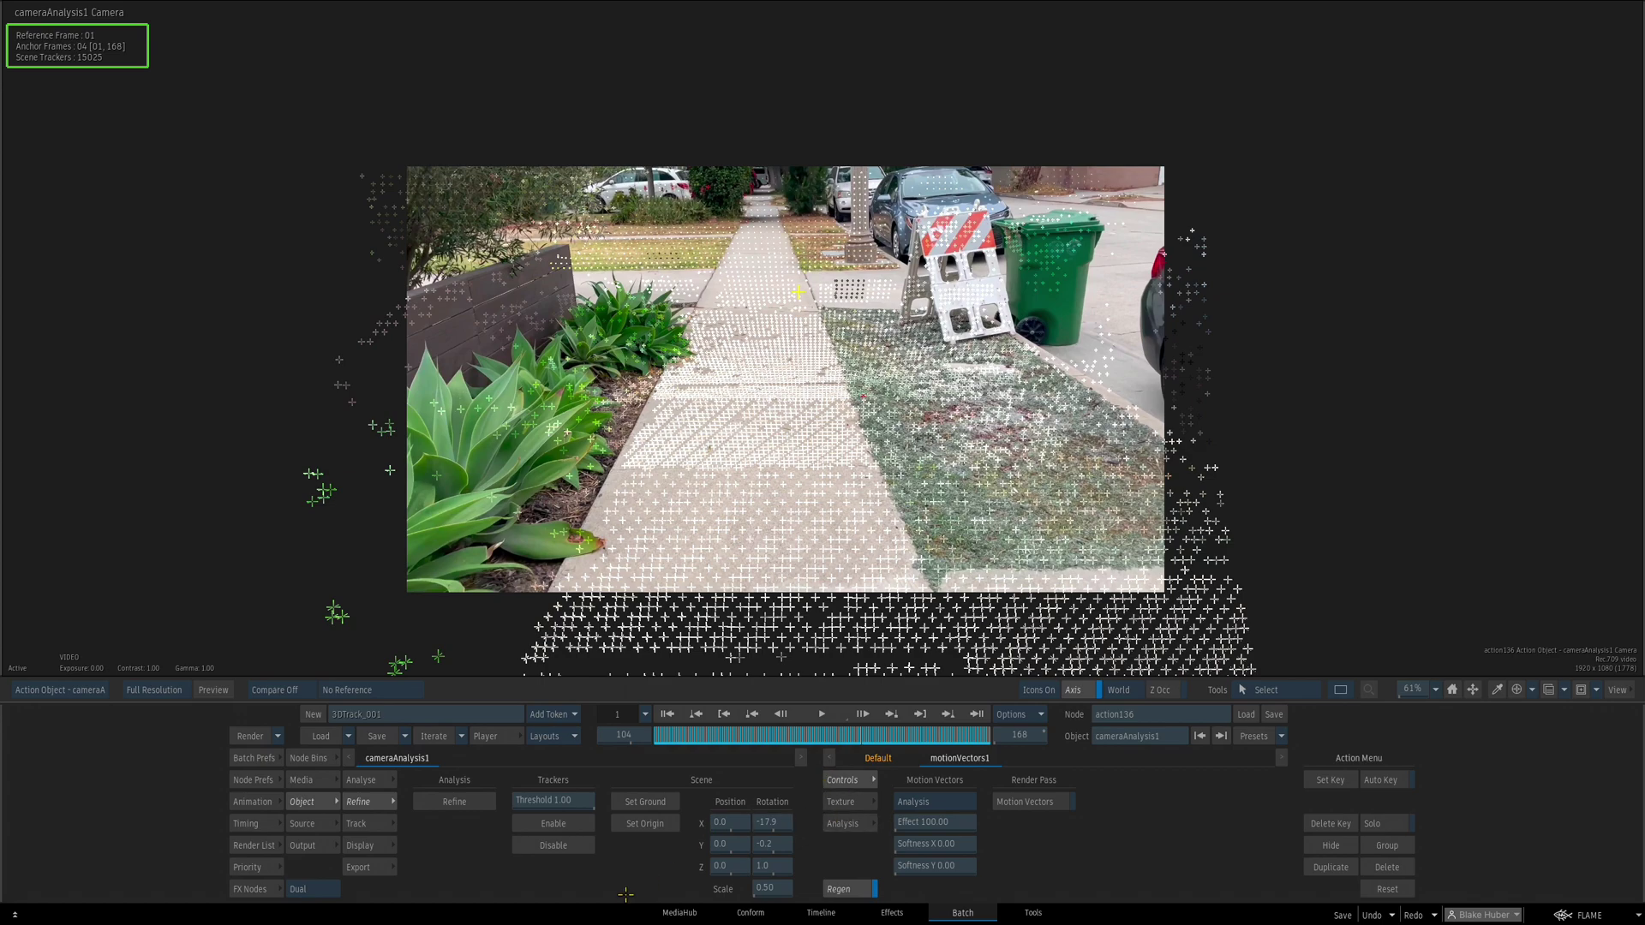
{"action": "left_click", "coordinate": [646, 825]}
{"action": "left_click", "coordinate": [855, 514]}
{"action": "mouse_move", "coordinate": [860, 521]}
{"action": "left_mouse_down"}
{"action": "mouse_move", "coordinate": [858, 490]}
{"action": "mouse_move", "coordinate": [833, 531]}
{"action": "left_mouse_up"}
At frame 102, select the trackers around the pale patch in the grass and create a scene tracker axis from them
{"action": "left_click_drag", "start_coordinate": [751, 738], "coordinate": [840, 720]}
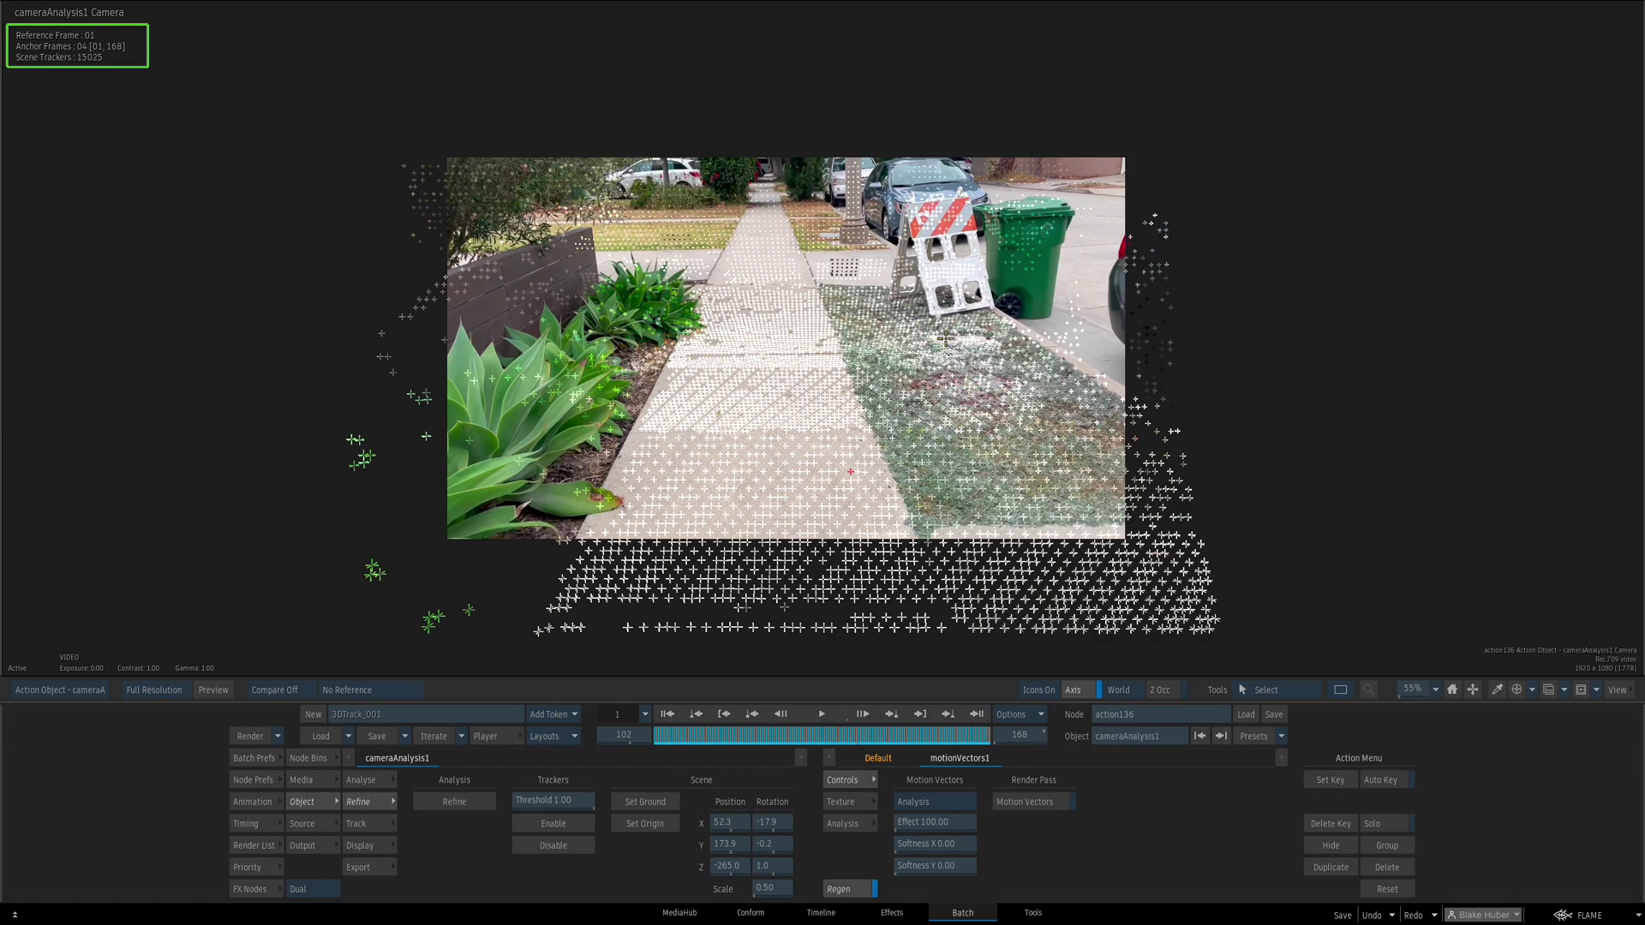
{"action": "left_click_drag", "start_coordinate": [910, 325], "coordinate": [1016, 378]}
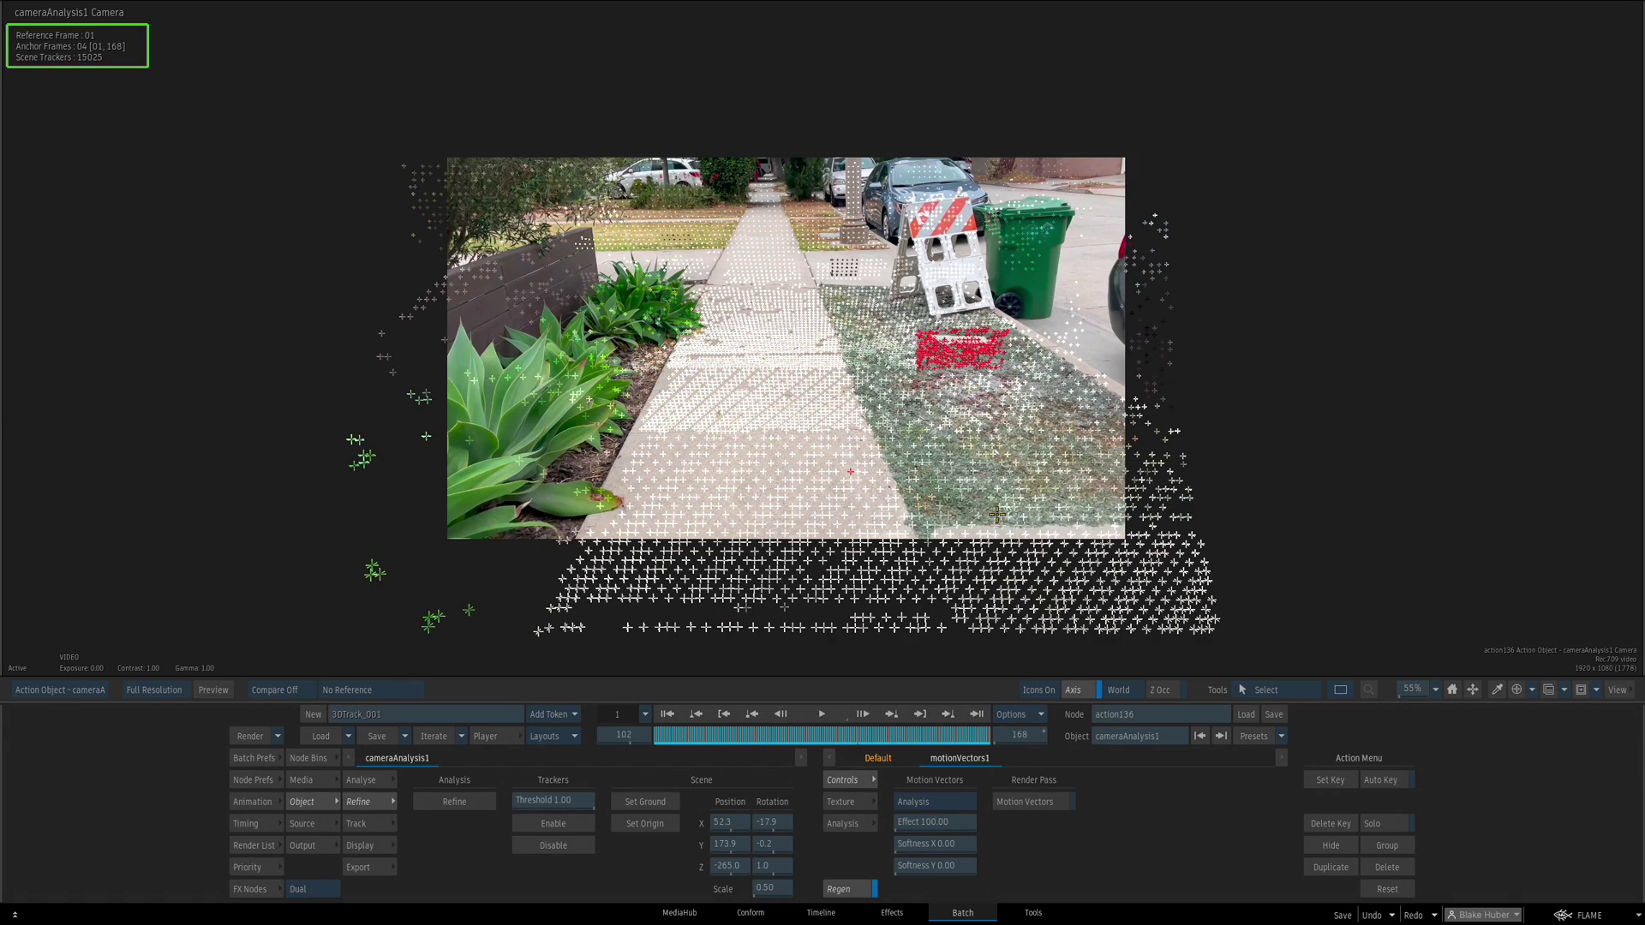
{"action": "left_click", "coordinate": [377, 824]}
{"action": "left_click", "coordinate": [466, 827]}
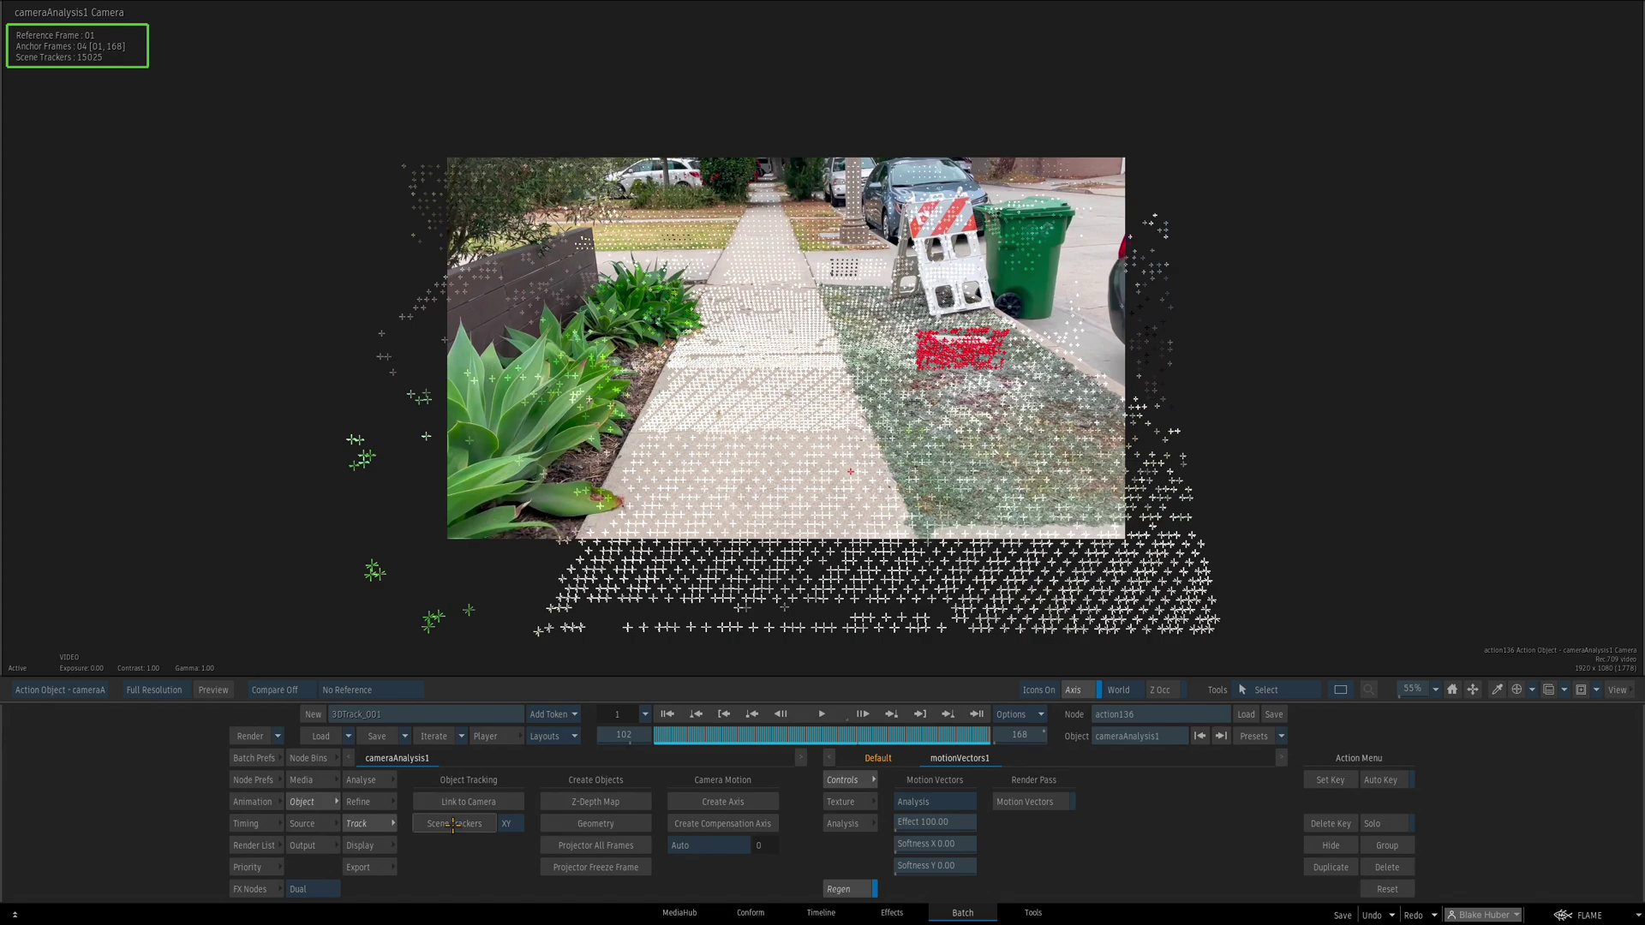
{"action": "left_click_drag", "start_coordinate": [667, 742], "coordinate": [615, 706]}
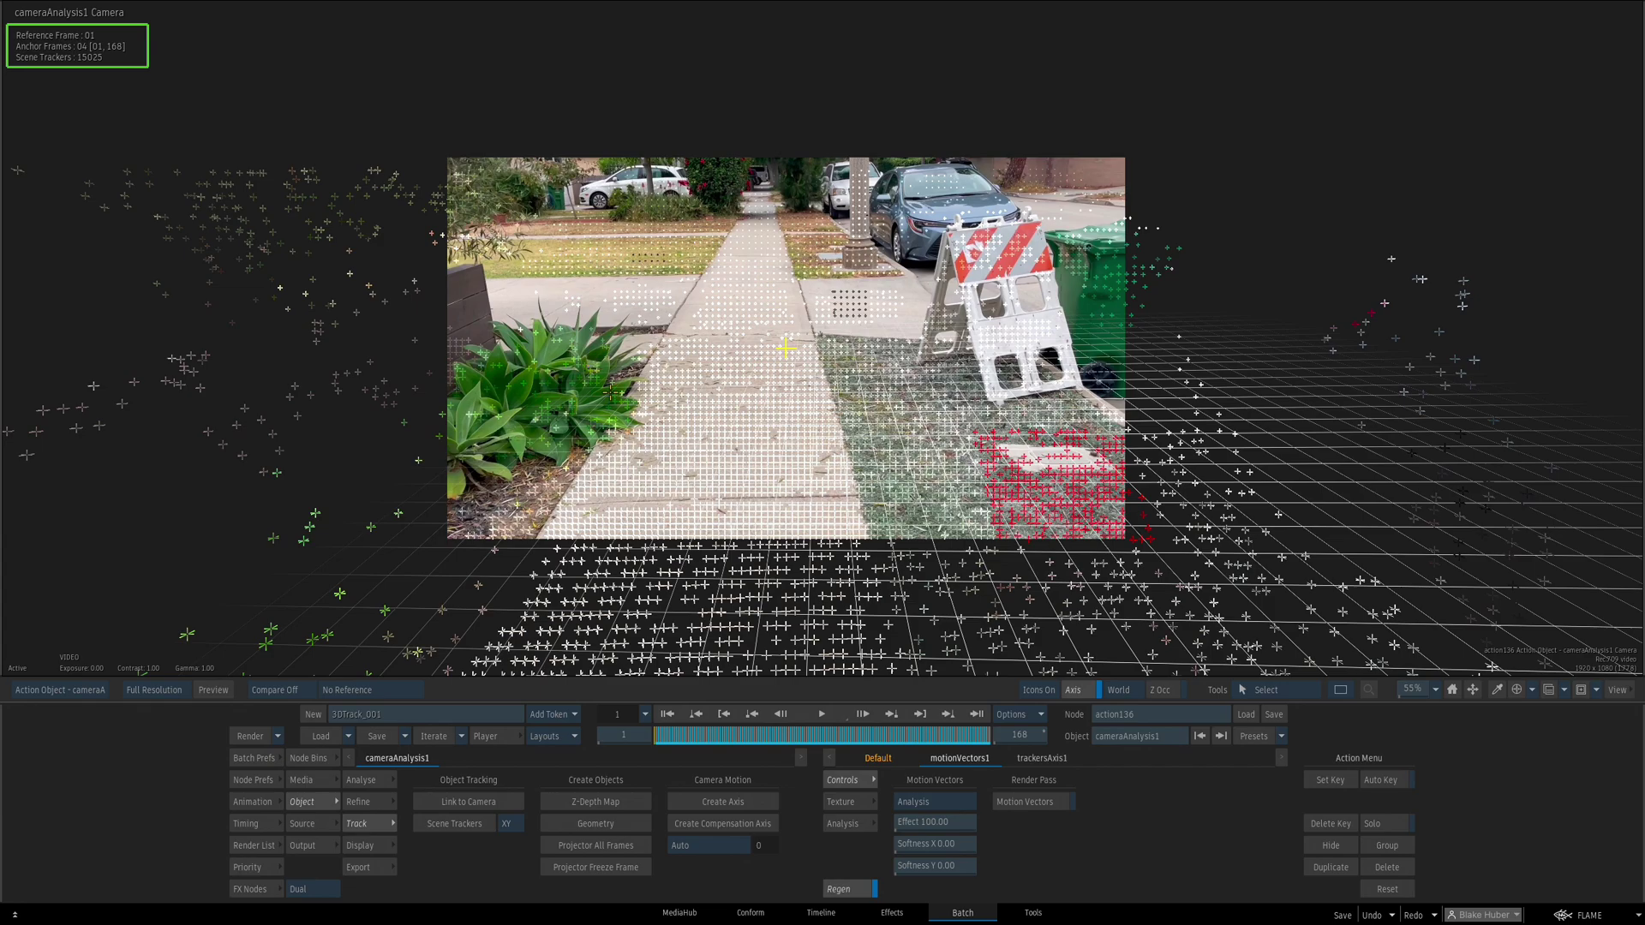
Check the ground grid and the new trackersAxis1 against the footage in the output view
{"action": "key", "text": "F4"}
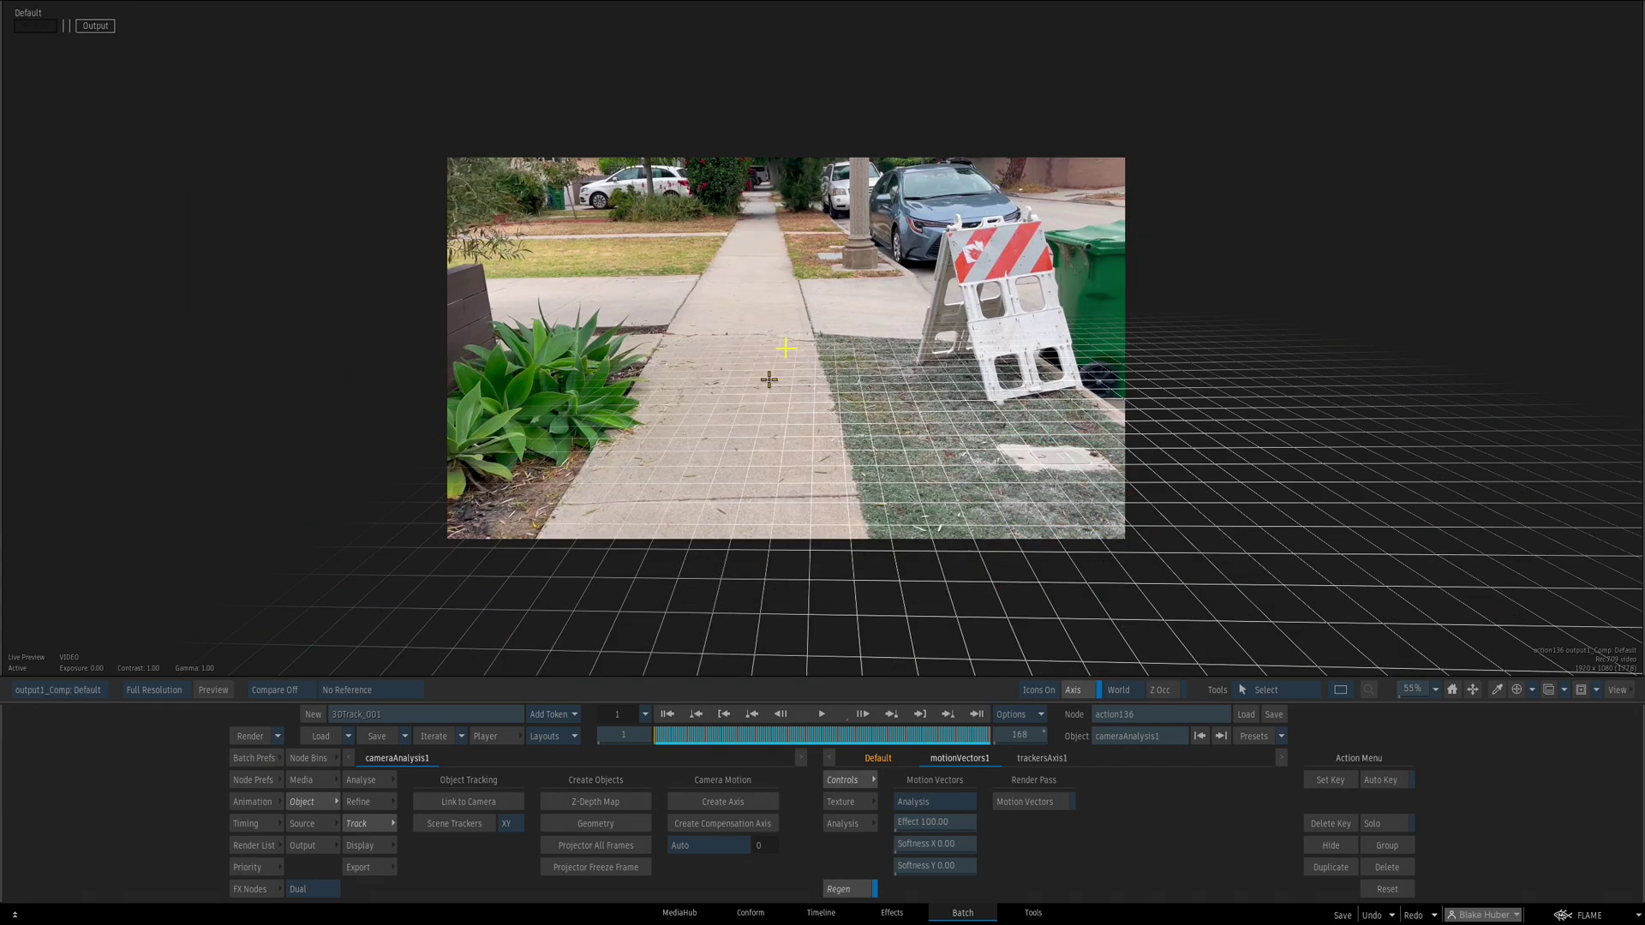
{"action": "mouse_move", "coordinate": [676, 739]}
{"action": "left_mouse_down"}
{"action": "mouse_move", "coordinate": [728, 739]}
{"action": "mouse_move", "coordinate": [644, 735]}
{"action": "left_mouse_up"}
{"action": "key", "text": "Escape"}
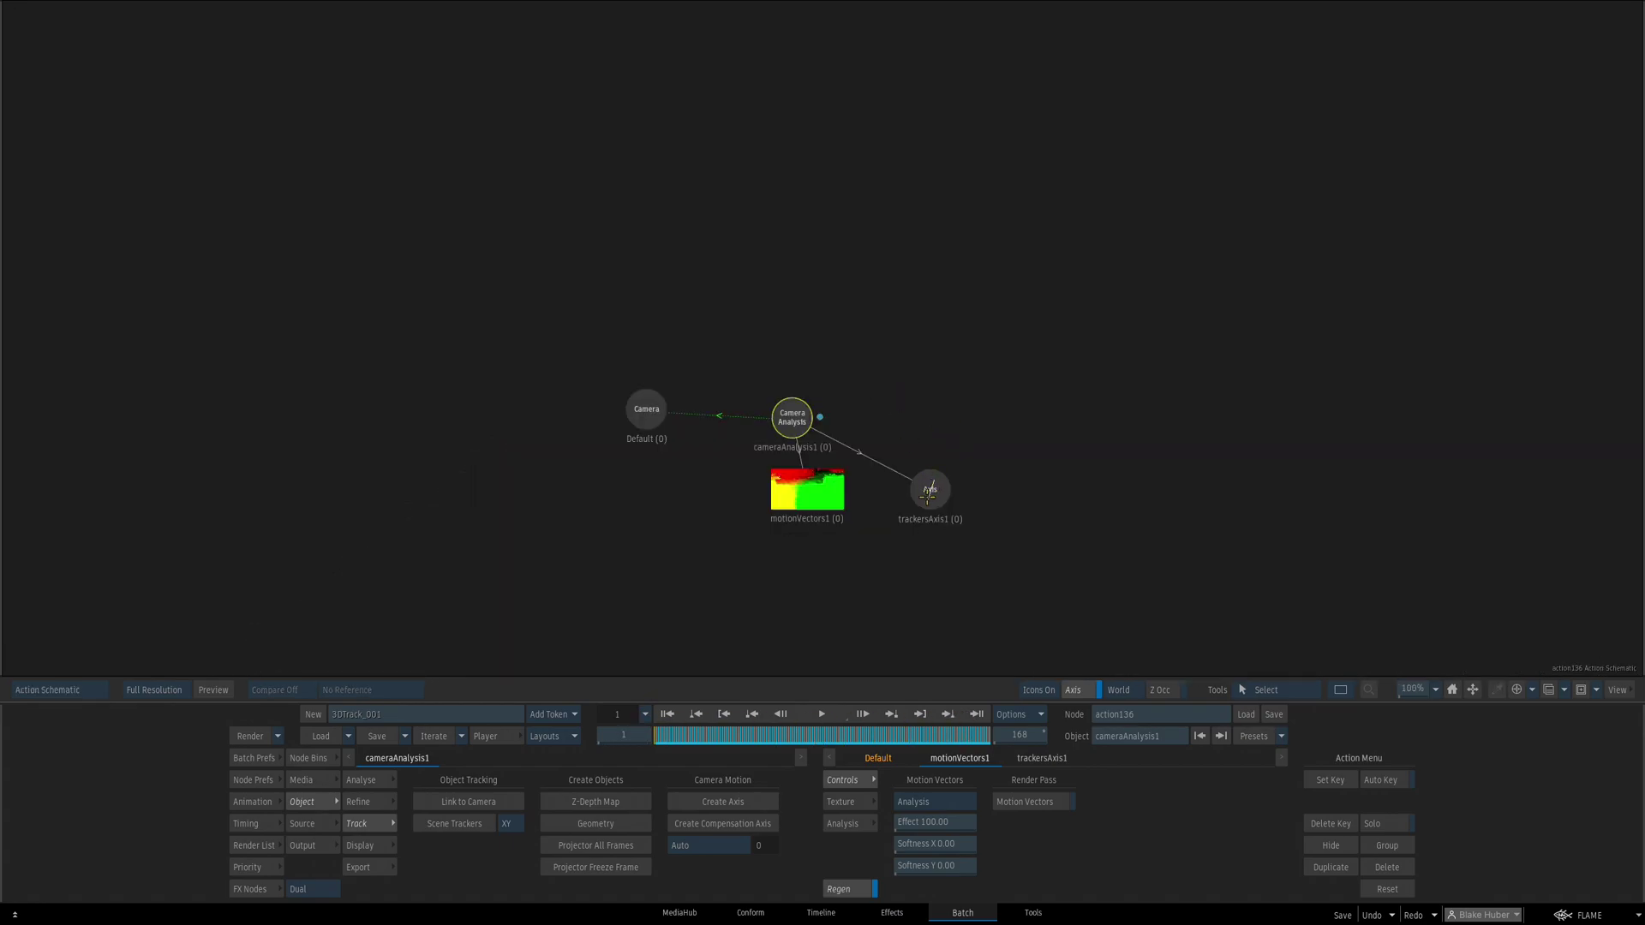
{"action": "left_click", "coordinate": [929, 489]}
{"action": "key", "text": "F4"}
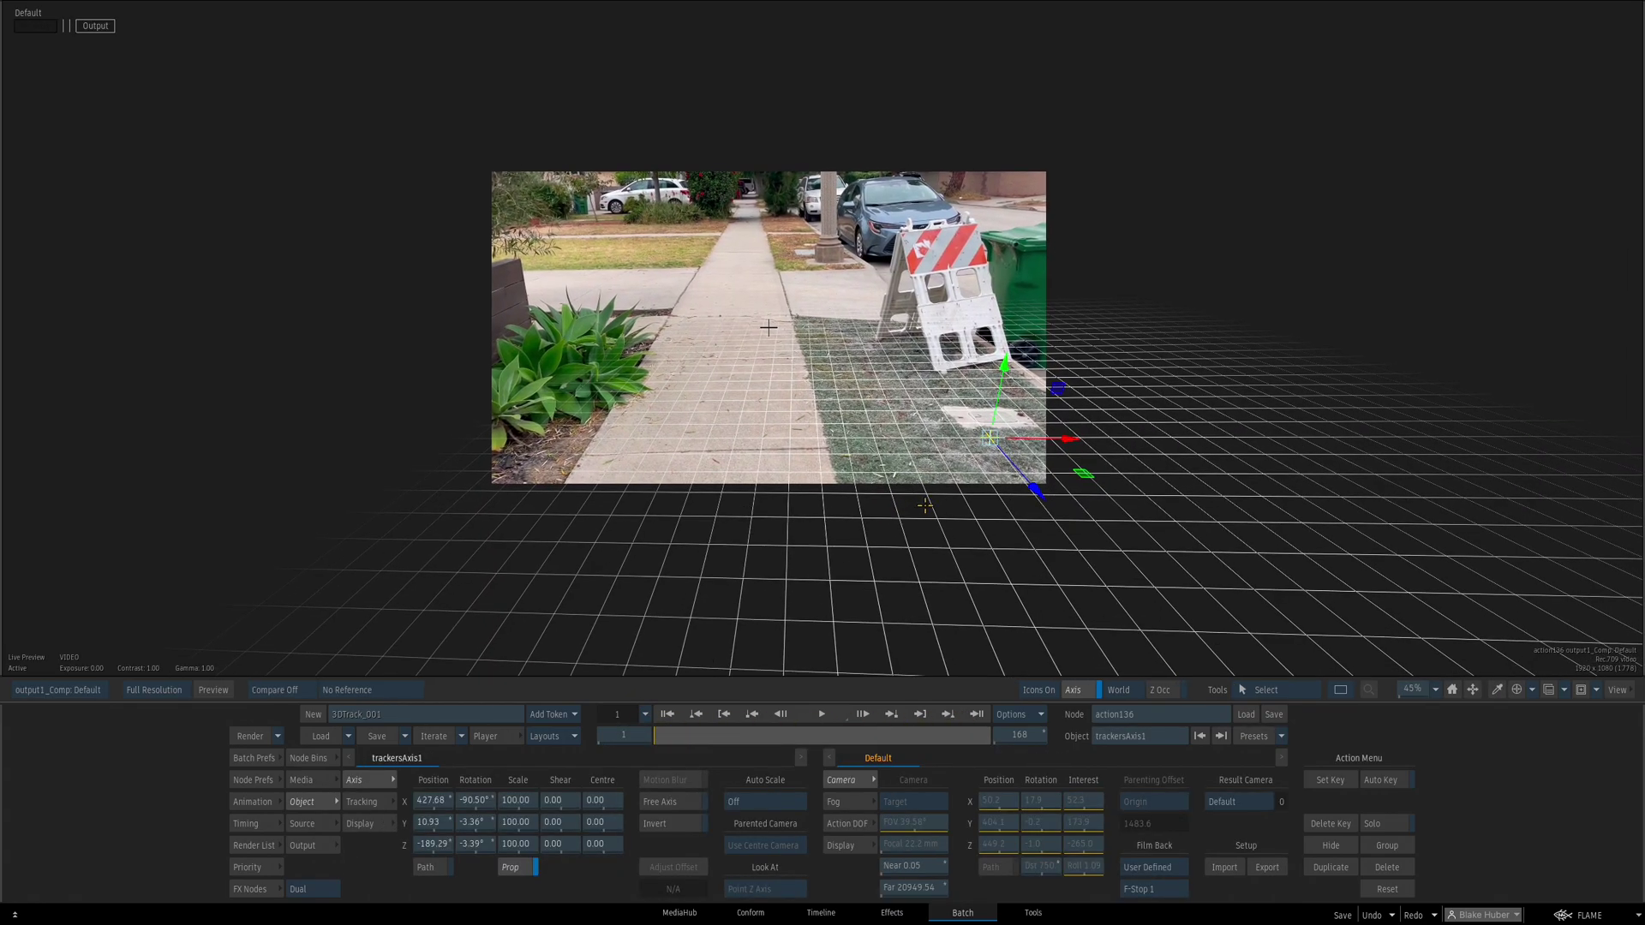
Add a 3D Text node to the schematic and parent its axis to trackersAxis1
{"action": "key", "text": "F8"}
{"action": "left_click", "coordinate": [308, 758]}
{"action": "left_click_drag", "start_coordinate": [743, 803], "coordinate": [985, 591]}
{"action": "left_click_drag", "start_coordinate": [944, 505], "coordinate": [964, 495]}
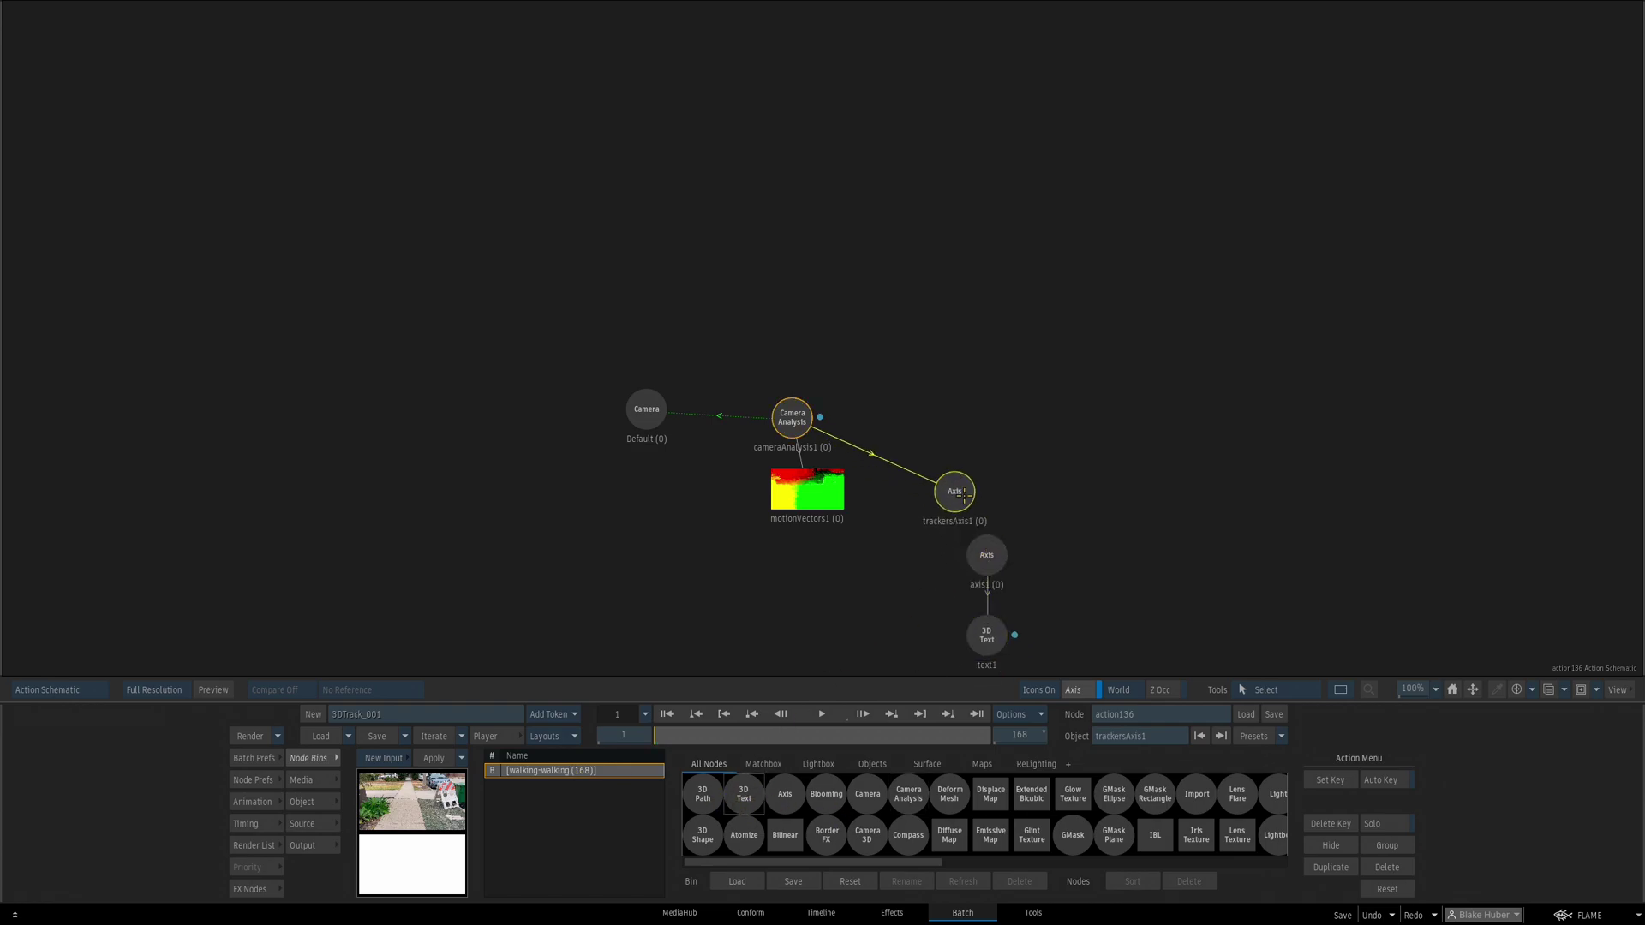
{"action": "left_click", "coordinate": [987, 555]}
Move the text's axis to about X -4.22, Y 71.97, Z 0.63 over the pale patch and scrub to check its tracking
{"action": "key", "text": "F4"}
{"action": "left_click_drag", "start_coordinate": [925, 567], "coordinate": [807, 519]}
{"action": "left_click_drag", "start_coordinate": [807, 519], "coordinate": [1014, 555]}
{"action": "mouse_move", "coordinate": [678, 736]}
{"action": "left_mouse_down"}
{"action": "mouse_move", "coordinate": [797, 736]}
{"action": "mouse_move", "coordinate": [660, 736]}
{"action": "left_mouse_up"}
{"action": "left_click_drag", "start_coordinate": [940, 465], "coordinate": [892, 536]}
{"action": "left_click_drag", "start_coordinate": [687, 736], "coordinate": [372, 679]}
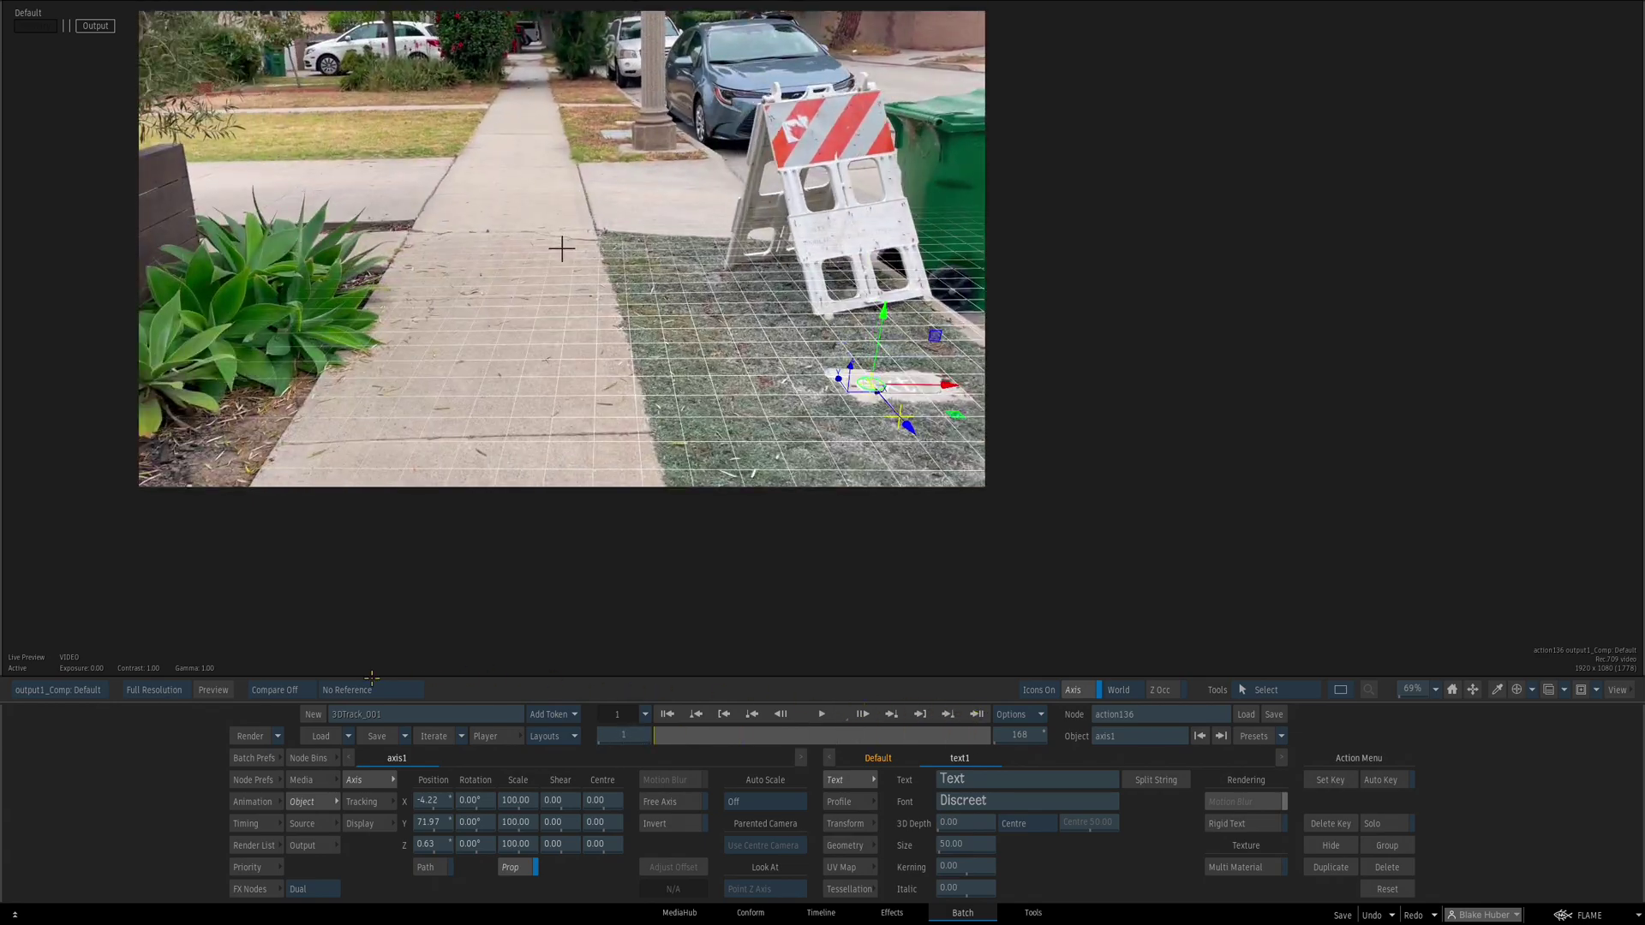
Tidy the axis and text nodes in the schematic, then show trackersAxis1 selected in the output view
{"action": "key", "text": "F4"}
{"action": "left_click_drag", "start_coordinate": [964, 479], "coordinate": [976, 467]}
{"action": "left_click_drag", "start_coordinate": [989, 506], "coordinate": [975, 426]}
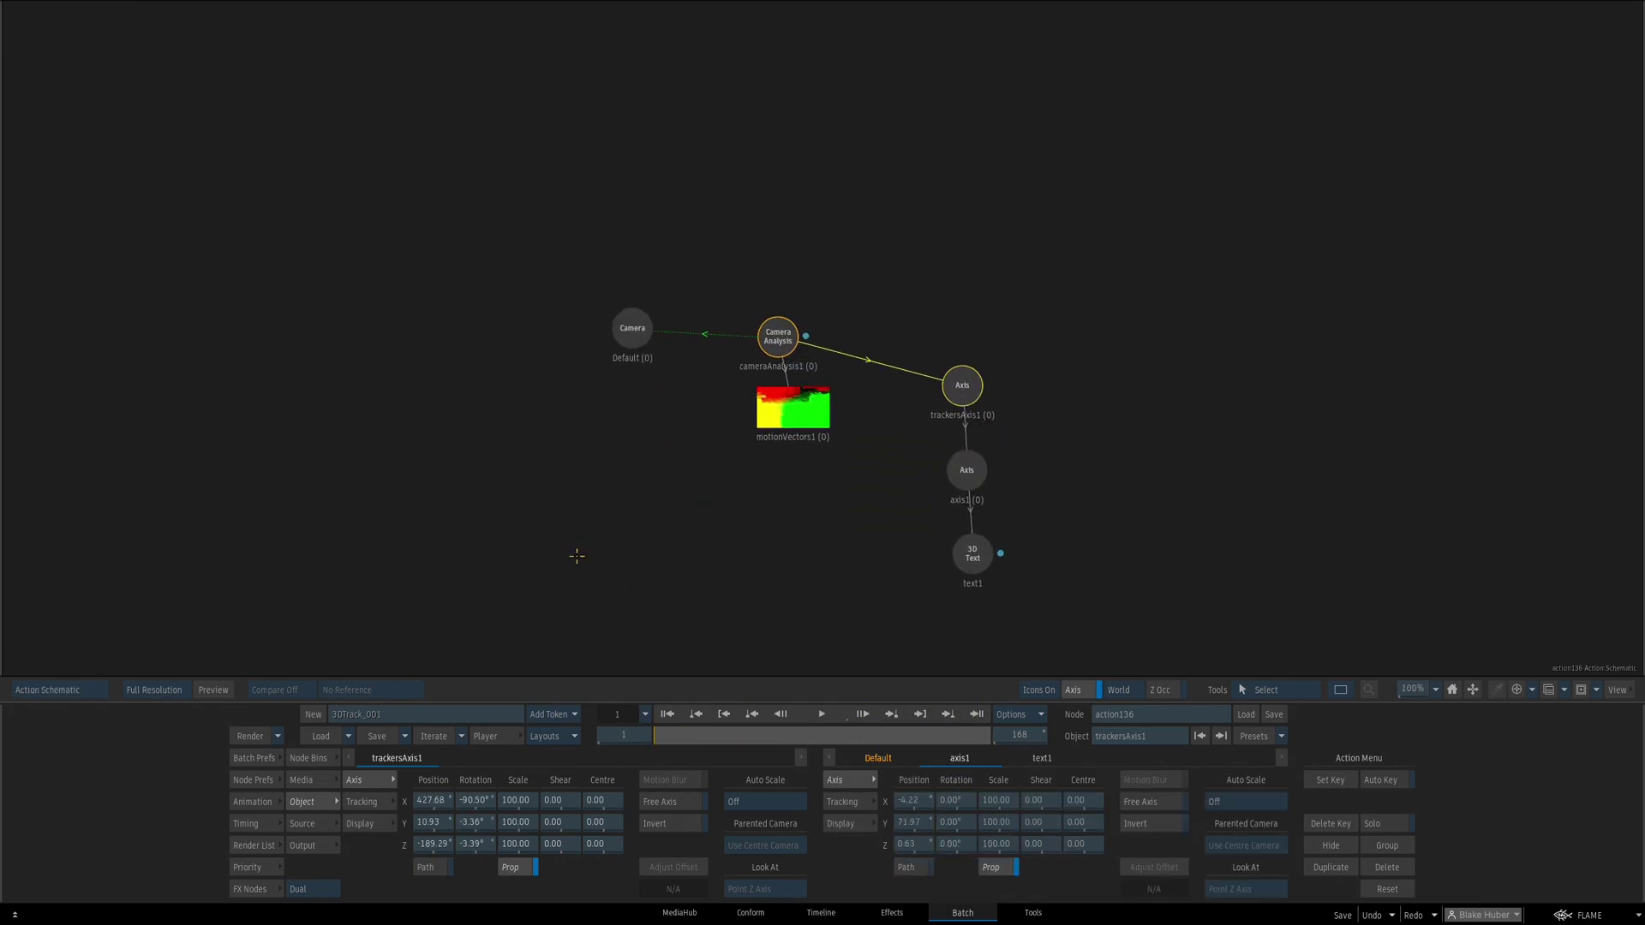
{"action": "key", "text": "F4"}
{"action": "key", "text": "F4"}
{"action": "key", "text": "F4"}
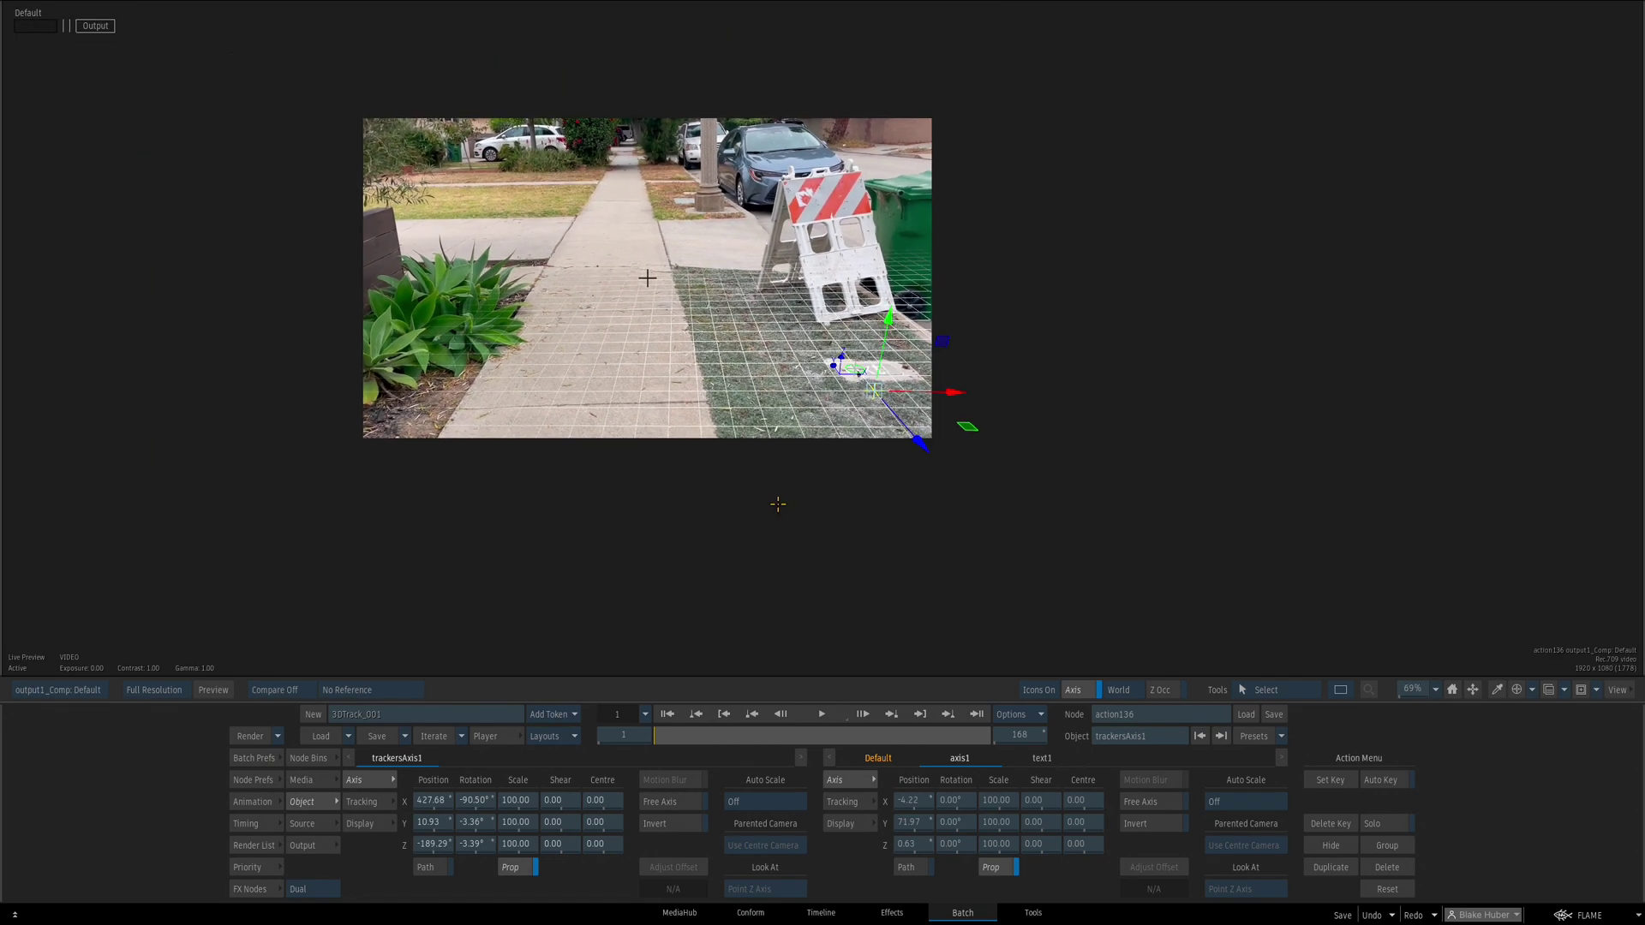
Examine the ground grid, camera and text axis from the side and top views, and return to the camera output
{"action": "key", "text": "F5"}
{"action": "left_click_drag", "start_coordinate": [831, 450], "coordinate": [722, 556]}
{"action": "key", "text": "F3"}
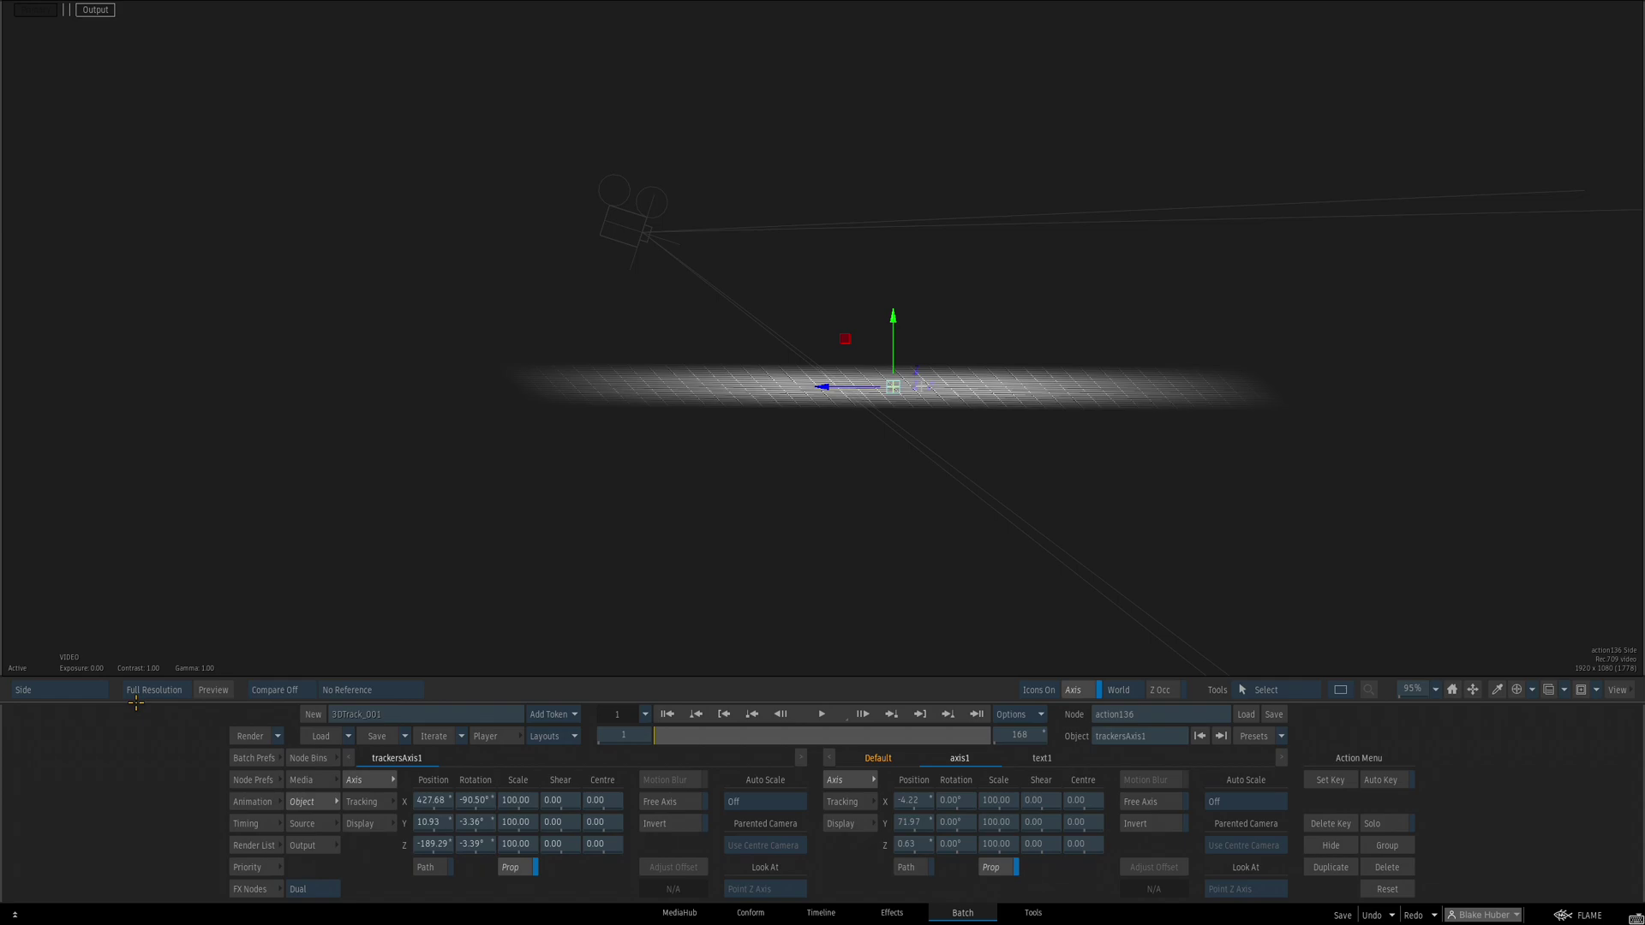
{"action": "key", "text": "F4"}
{"action": "scroll", "coordinate": [745, 415], "scroll_direction": "down", "scroll_amount": 5}
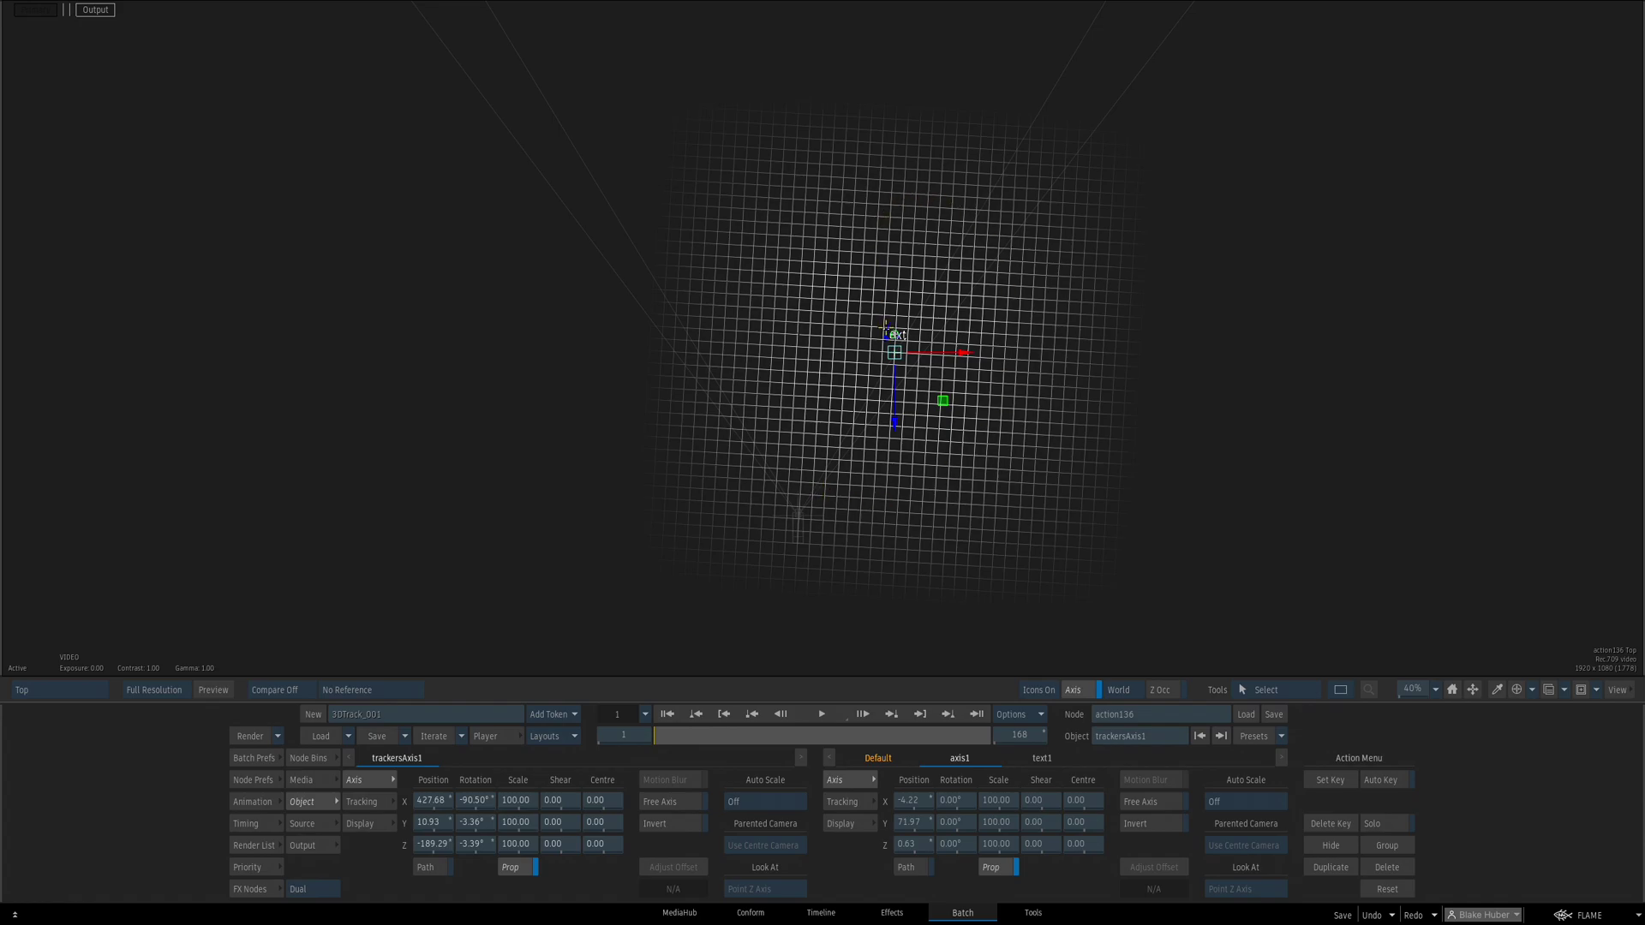
{"action": "key", "text": "F1"}
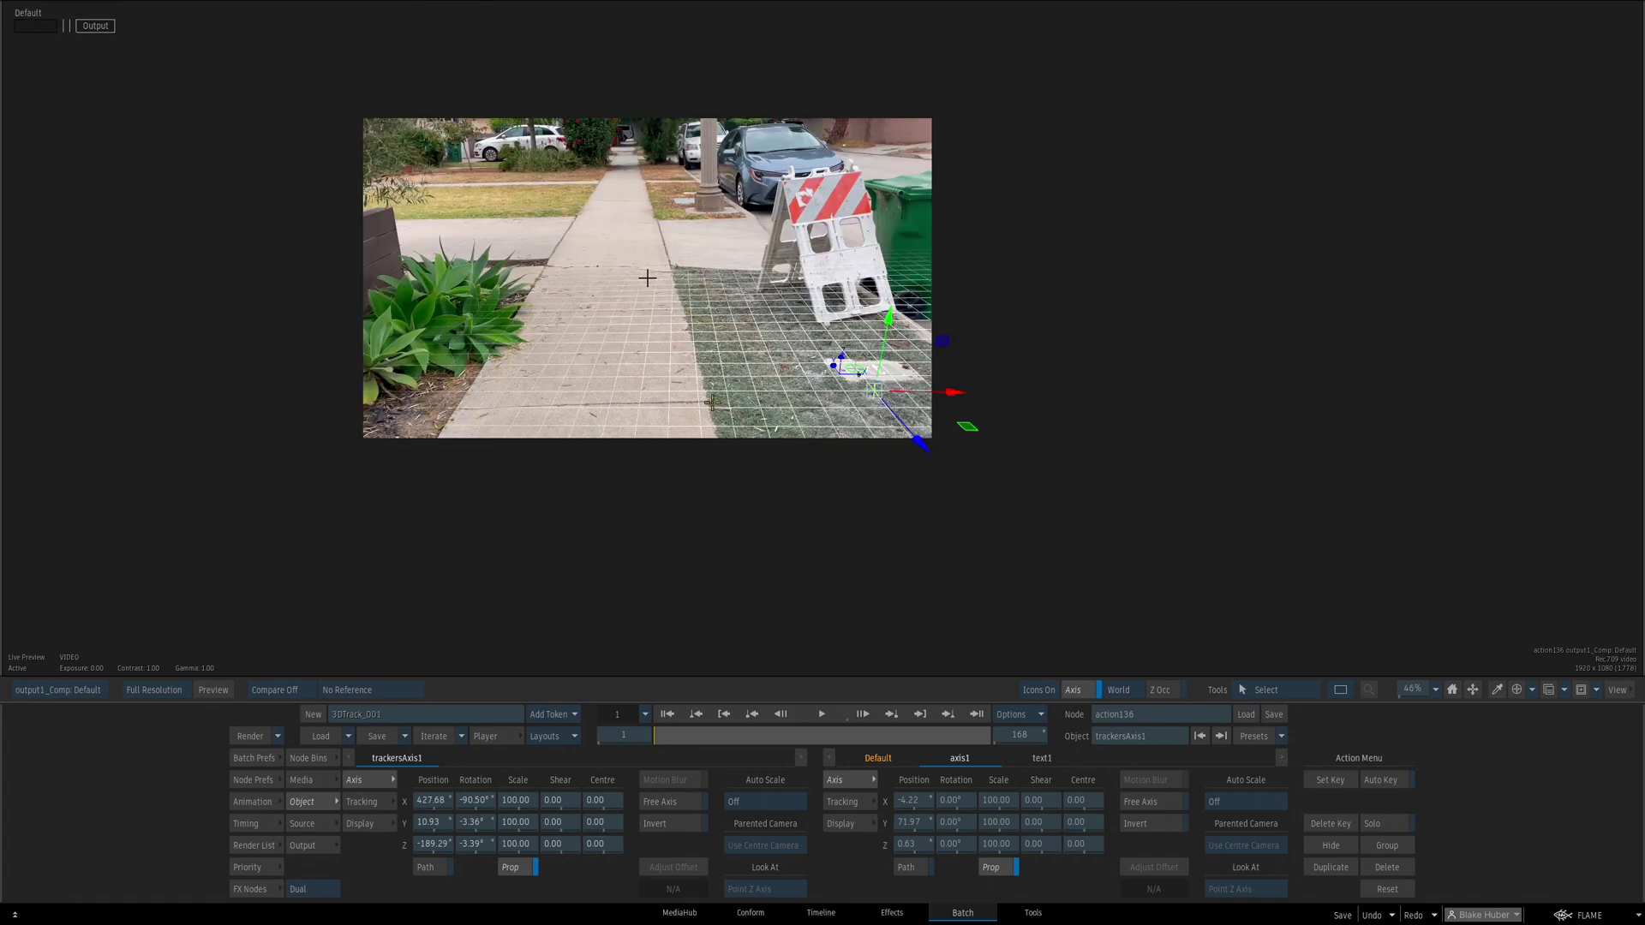
{"action": "left_click_drag", "start_coordinate": [710, 396], "coordinate": [771, 416]}
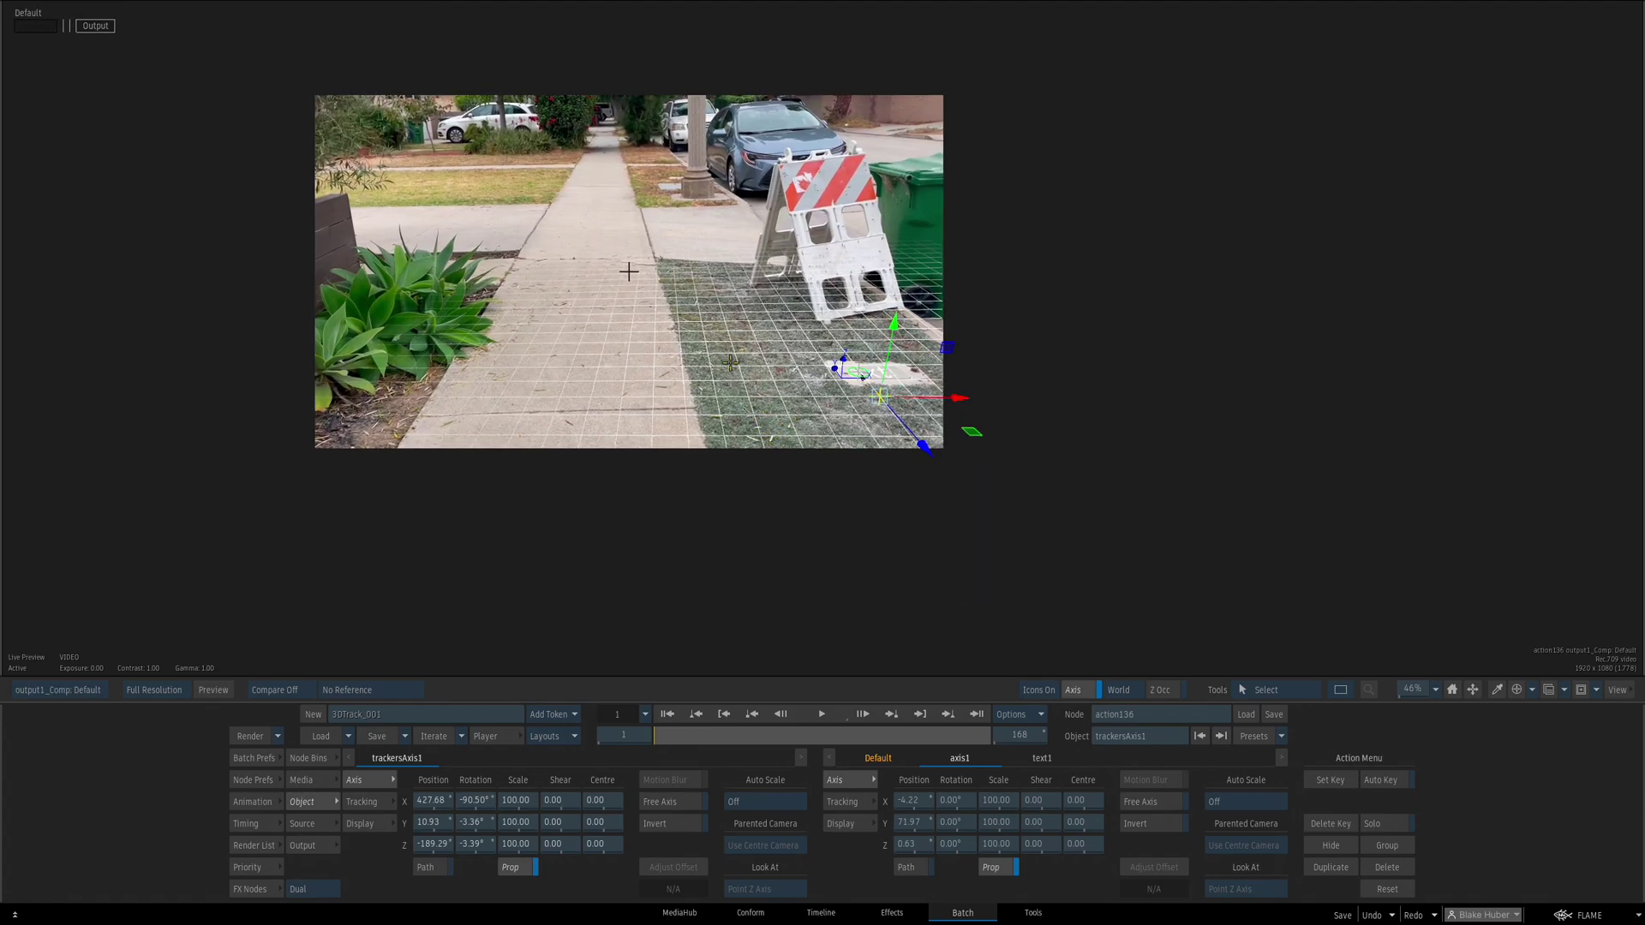
Open cameraAnalysis1's trackers in the camera view and create additional tracker axes from the selected scene trackers
{"action": "key", "text": "F8"}
{"action": "key", "text": "Escape"}
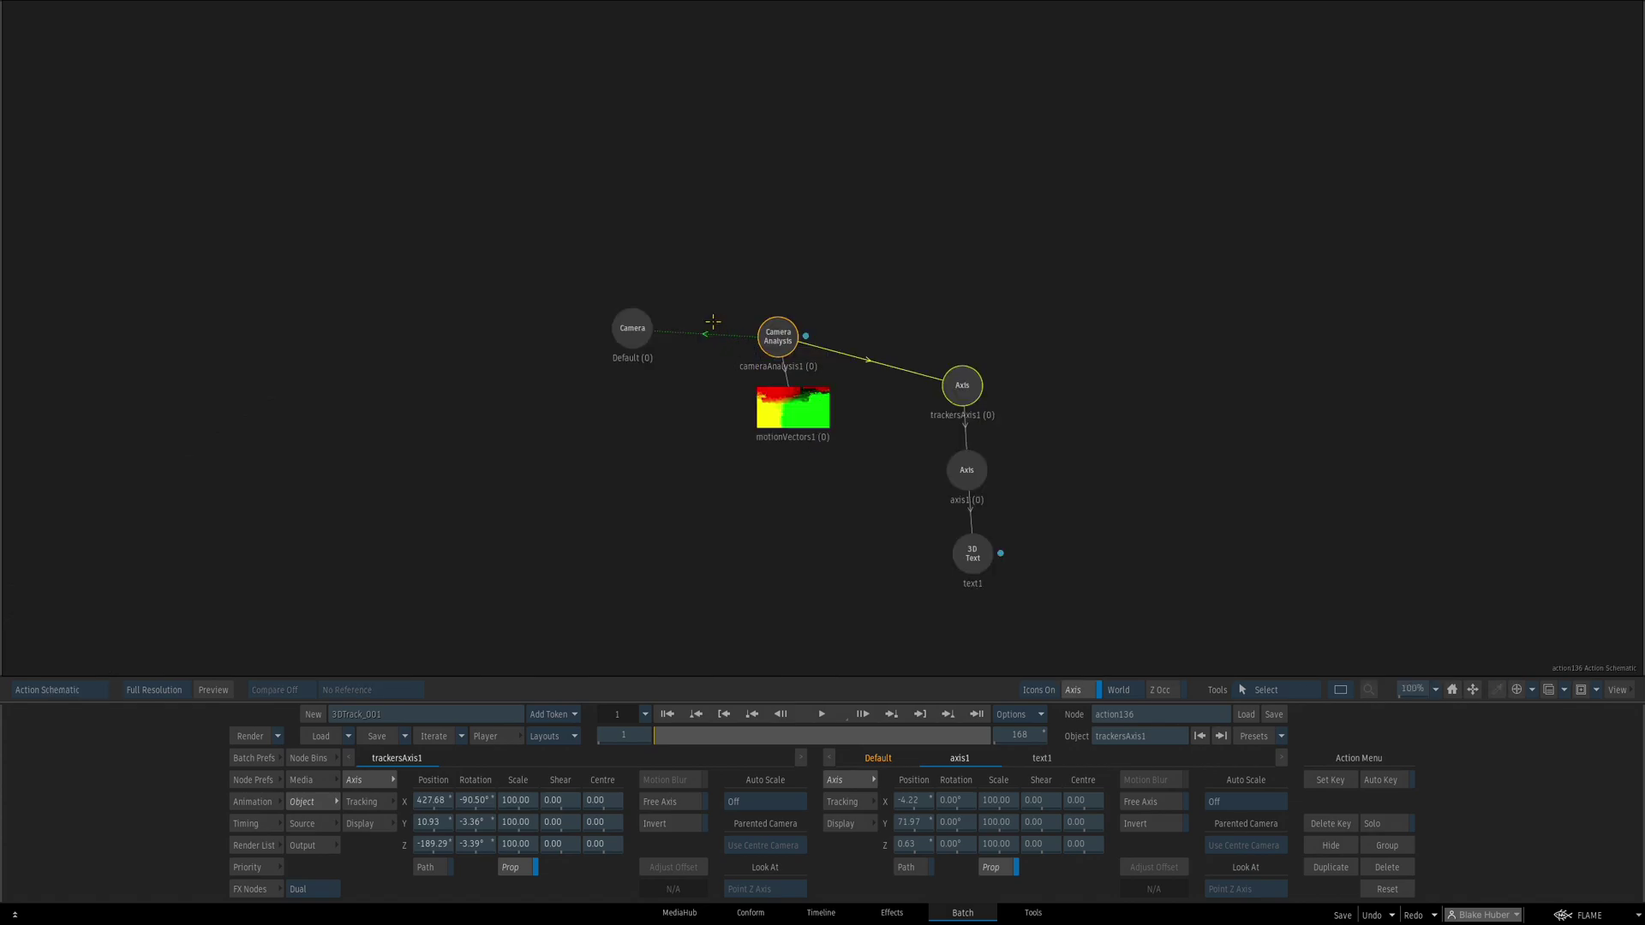
{"action": "left_click", "coordinate": [772, 337]}
{"action": "key", "text": "F8"}
{"action": "key", "text": "F8"}
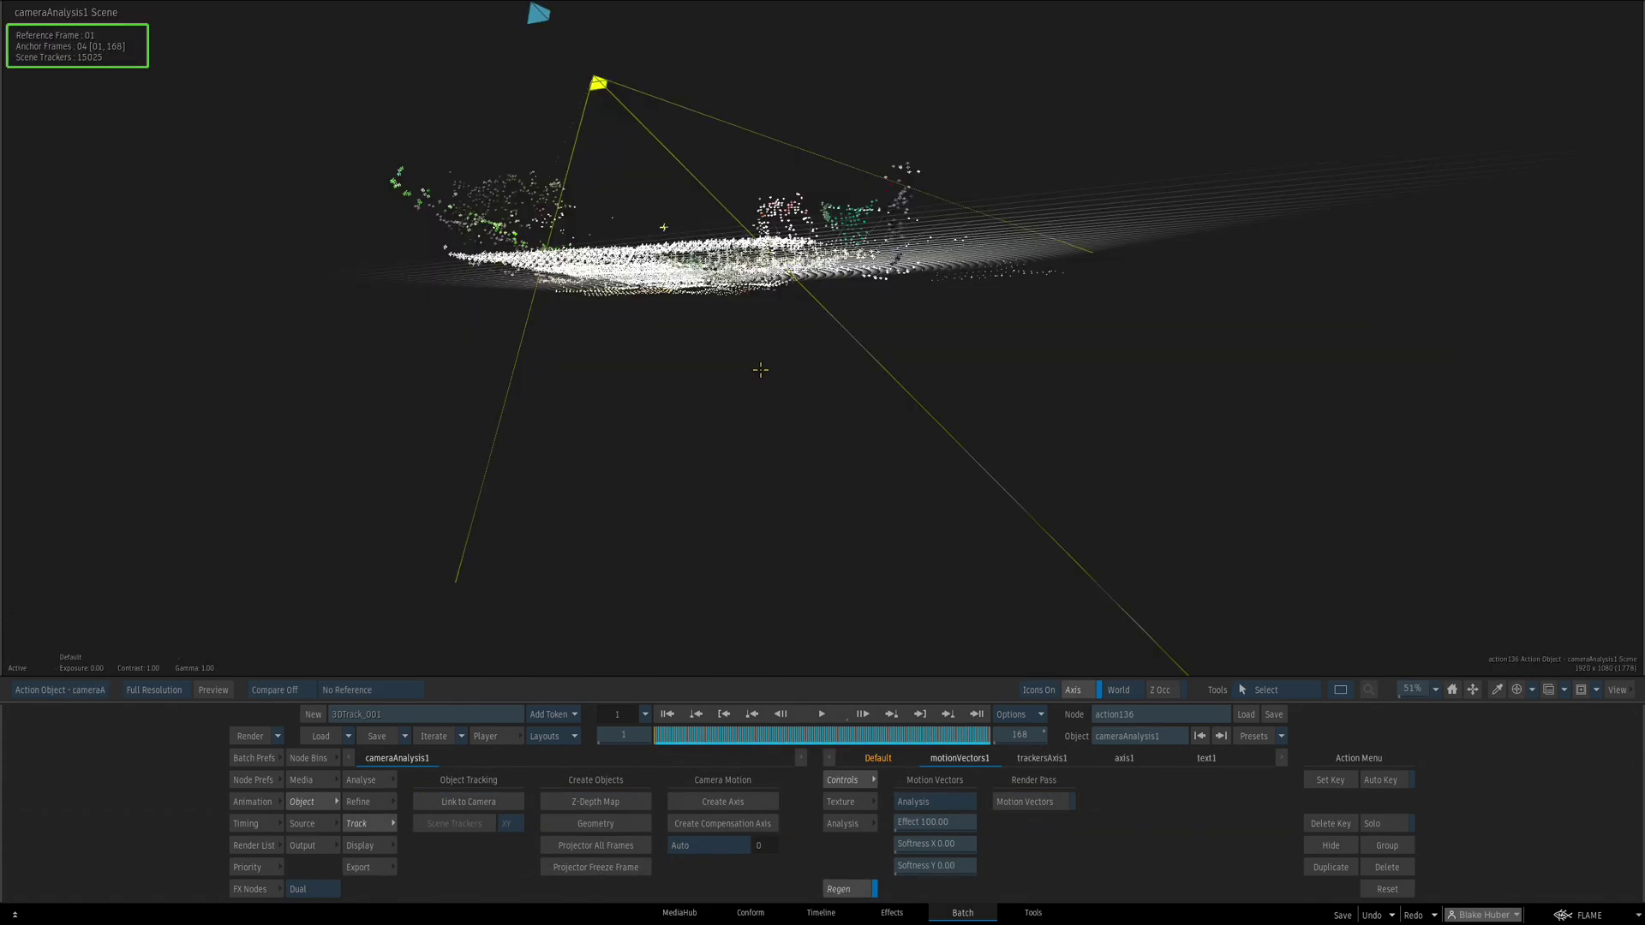
{"action": "mouse_move", "coordinate": [745, 361]}
{"action": "left_mouse_down"}
{"action": "mouse_move", "coordinate": [743, 454]}
{"action": "mouse_move", "coordinate": [743, 382]}
{"action": "left_mouse_up"}
{"action": "key", "text": "F8"}
{"action": "left_click_drag", "start_coordinate": [437, 189], "coordinate": [482, 218]}
{"action": "left_click", "coordinate": [454, 823]}
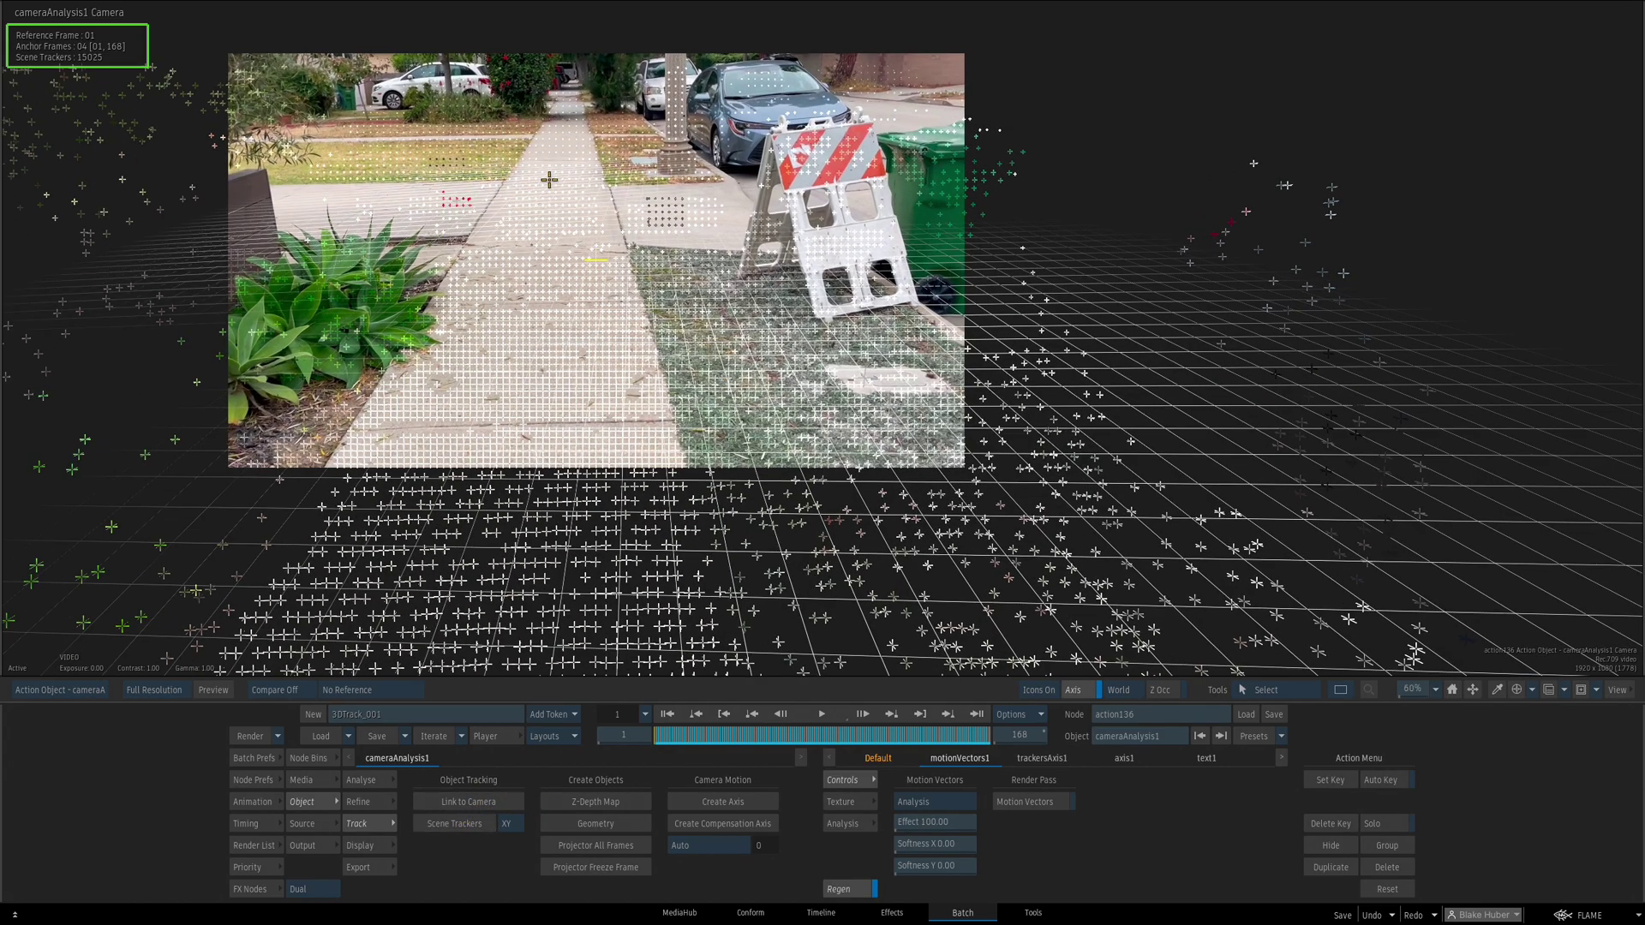
{"action": "left_click", "coordinate": [465, 825]}
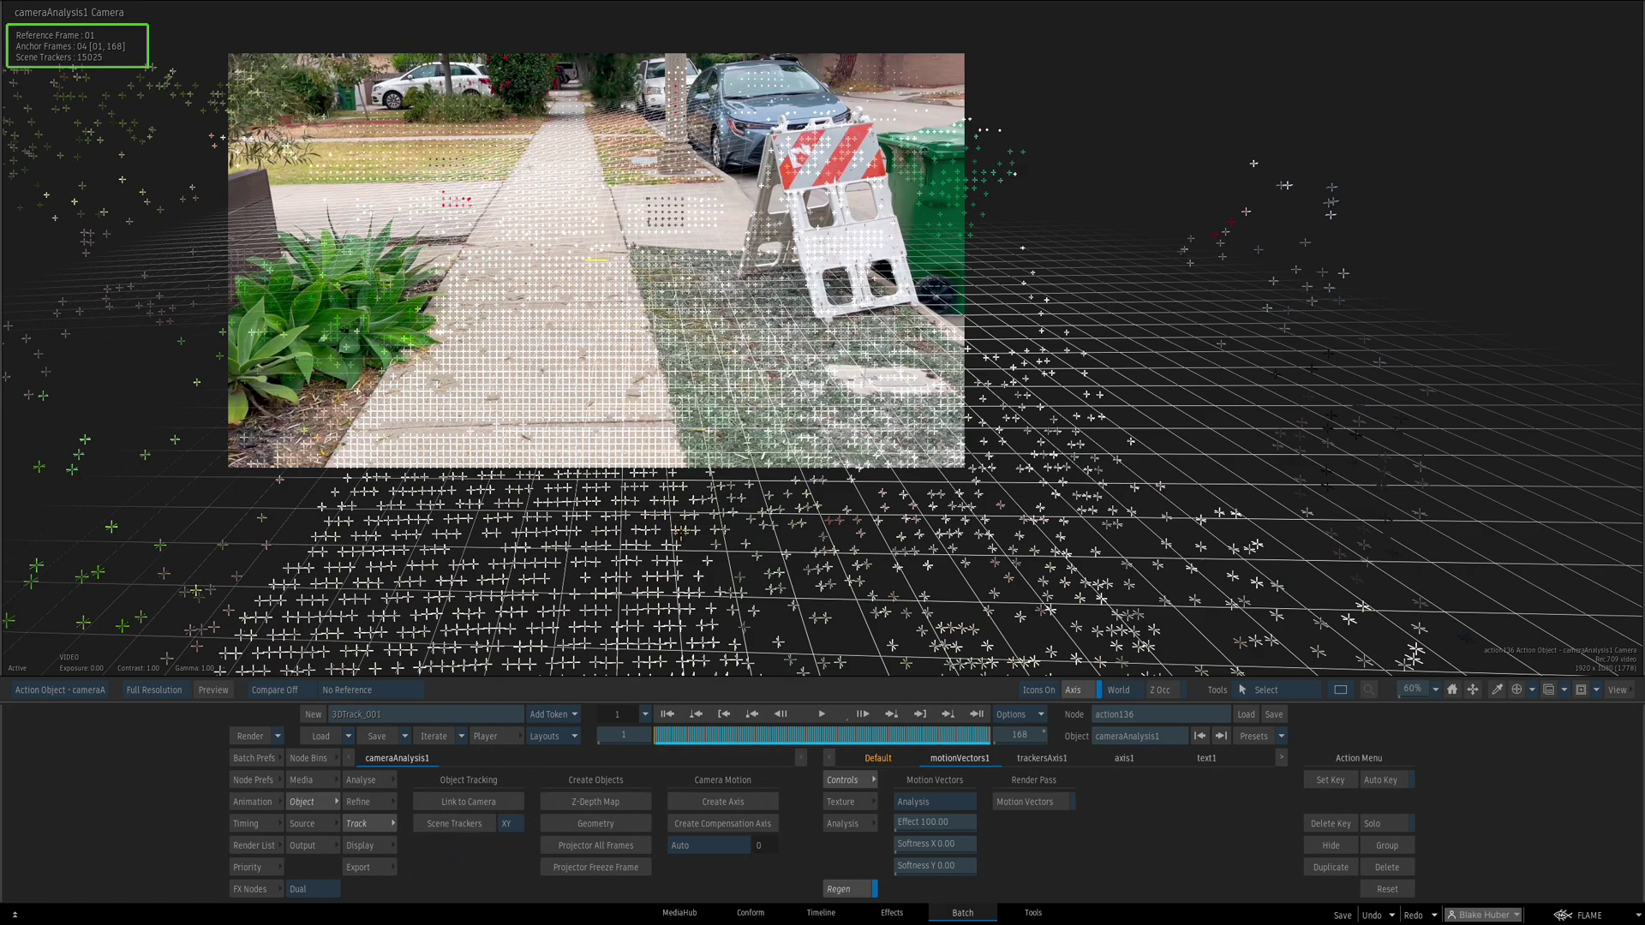
Select and reposition trackersAxis2 between trackersAxis1 and trackersAxis3 in the schematic, and check it in the output view
{"action": "key", "text": "F4"}
{"action": "mouse_move", "coordinate": [741, 407]}
{"action": "left_mouse_down"}
{"action": "mouse_move", "coordinate": [715, 408]}
{"action": "mouse_move", "coordinate": [734, 412]}
{"action": "left_mouse_up"}
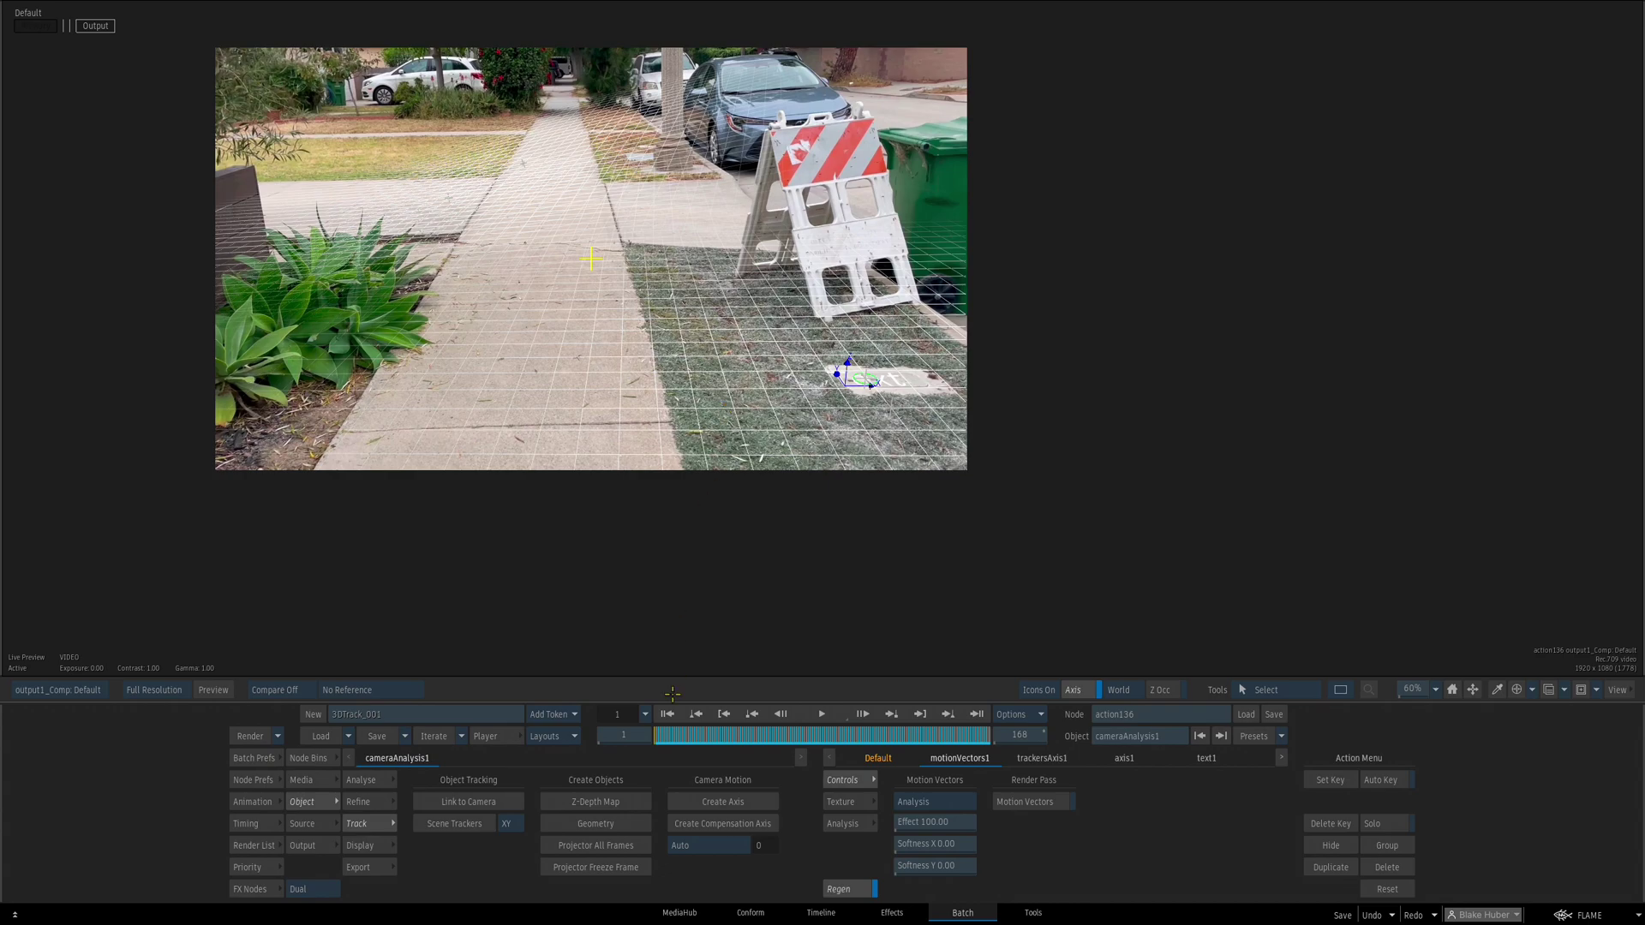
{"action": "key", "text": "Escape"}
{"action": "left_click", "coordinate": [1079, 408]}
{"action": "key", "text": "F4"}
{"action": "left_click_drag", "start_coordinate": [796, 525], "coordinate": [792, 549]}
{"action": "key", "text": "Escape"}
{"action": "left_click_drag", "start_coordinate": [1084, 385], "coordinate": [1081, 388]}
{"action": "left_click", "coordinate": [361, 802]}
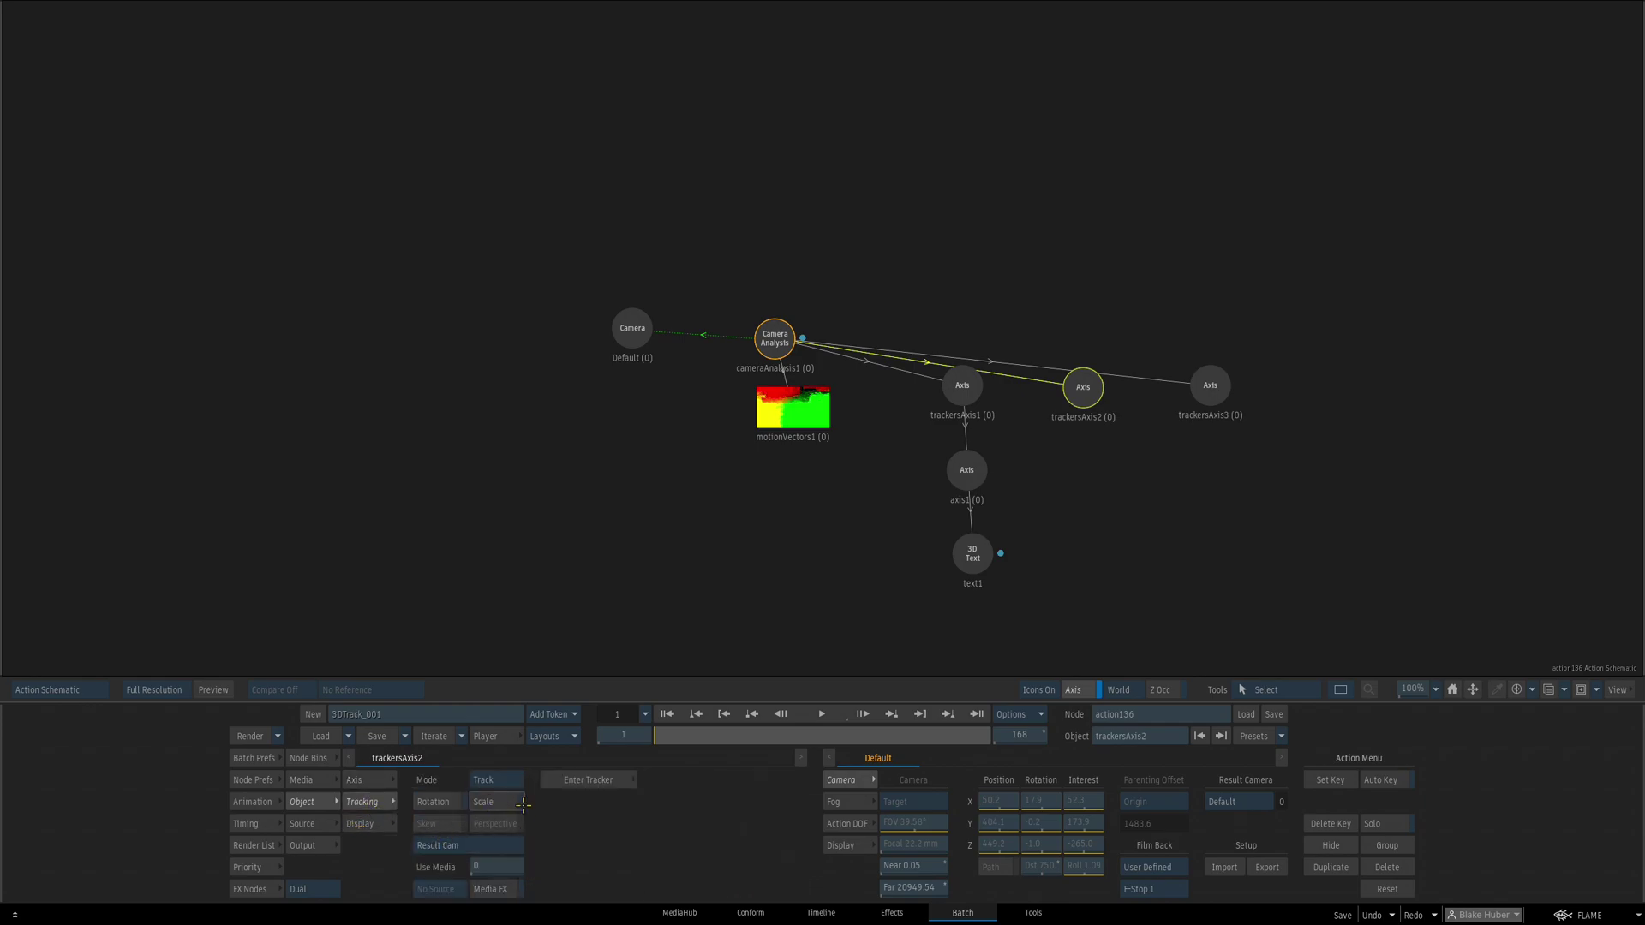
{"action": "left_click_drag", "start_coordinate": [1081, 387], "coordinate": [1077, 386]}
Open trackersAxis2's display settings and turn off its active plane
{"action": "left_click", "coordinate": [354, 779]}
{"action": "left_click", "coordinate": [386, 823]}
{"action": "key", "text": "F4"}
{"action": "left_click", "coordinate": [434, 800]}
{"action": "left_click", "coordinate": [443, 803]}
{"action": "left_click", "coordinate": [442, 803]}
{"action": "key", "text": "Escape"}
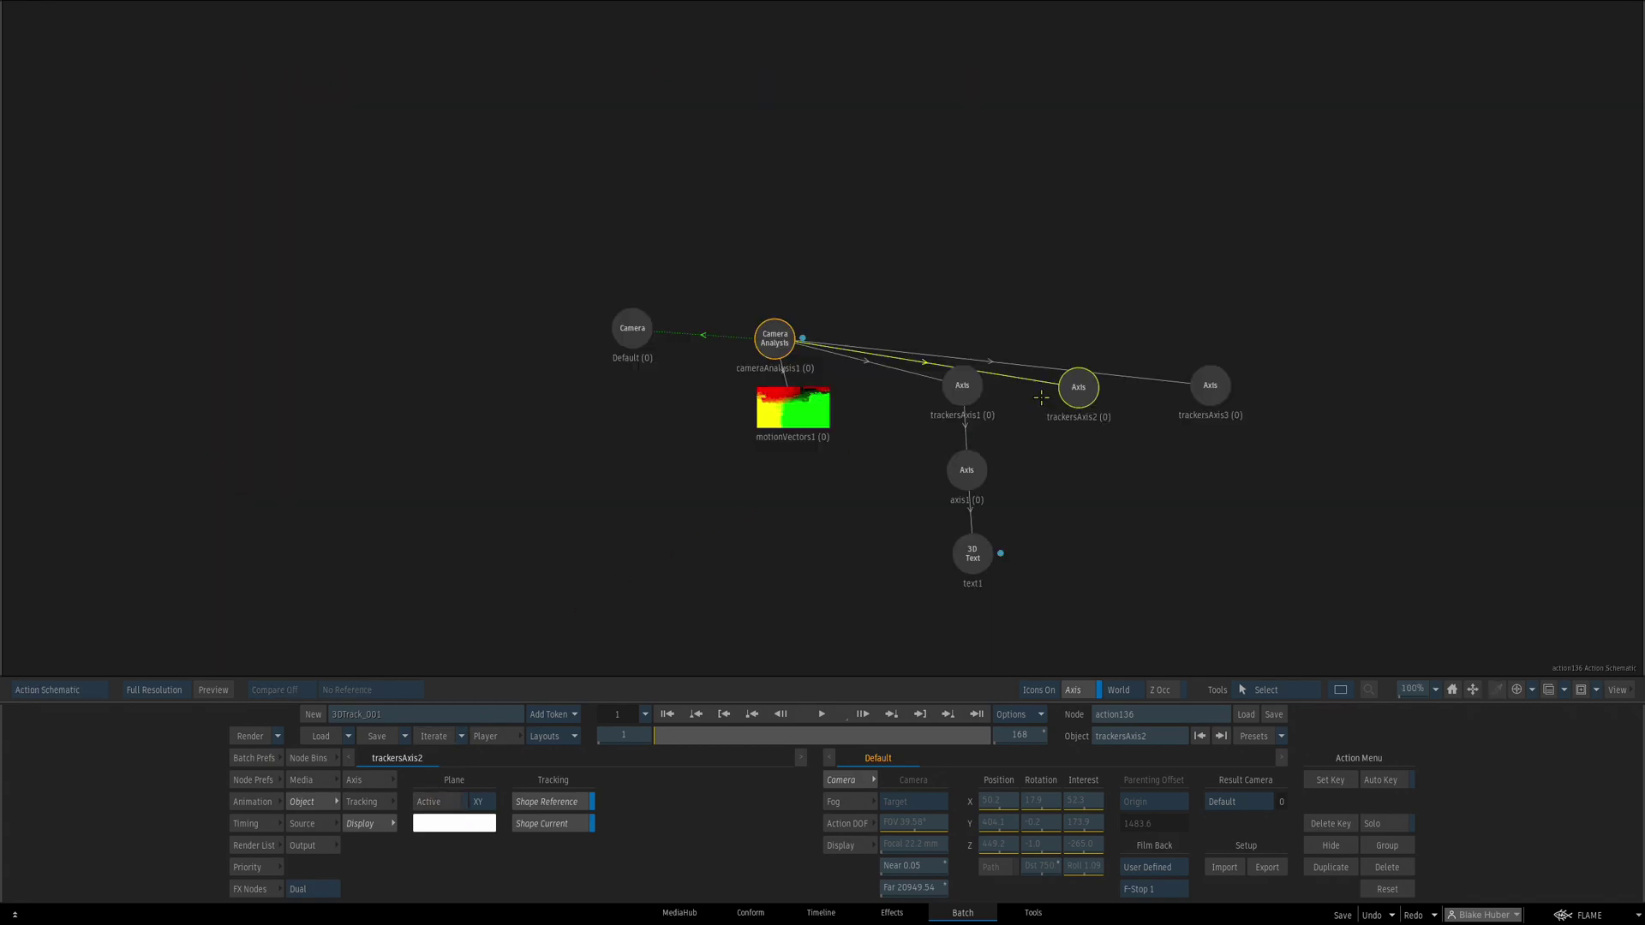
View trackersAxis1 in the output, then select trackersAxis3 and make its plane display active
{"action": "left_click", "coordinate": [963, 385]}
{"action": "key", "text": "F4"}
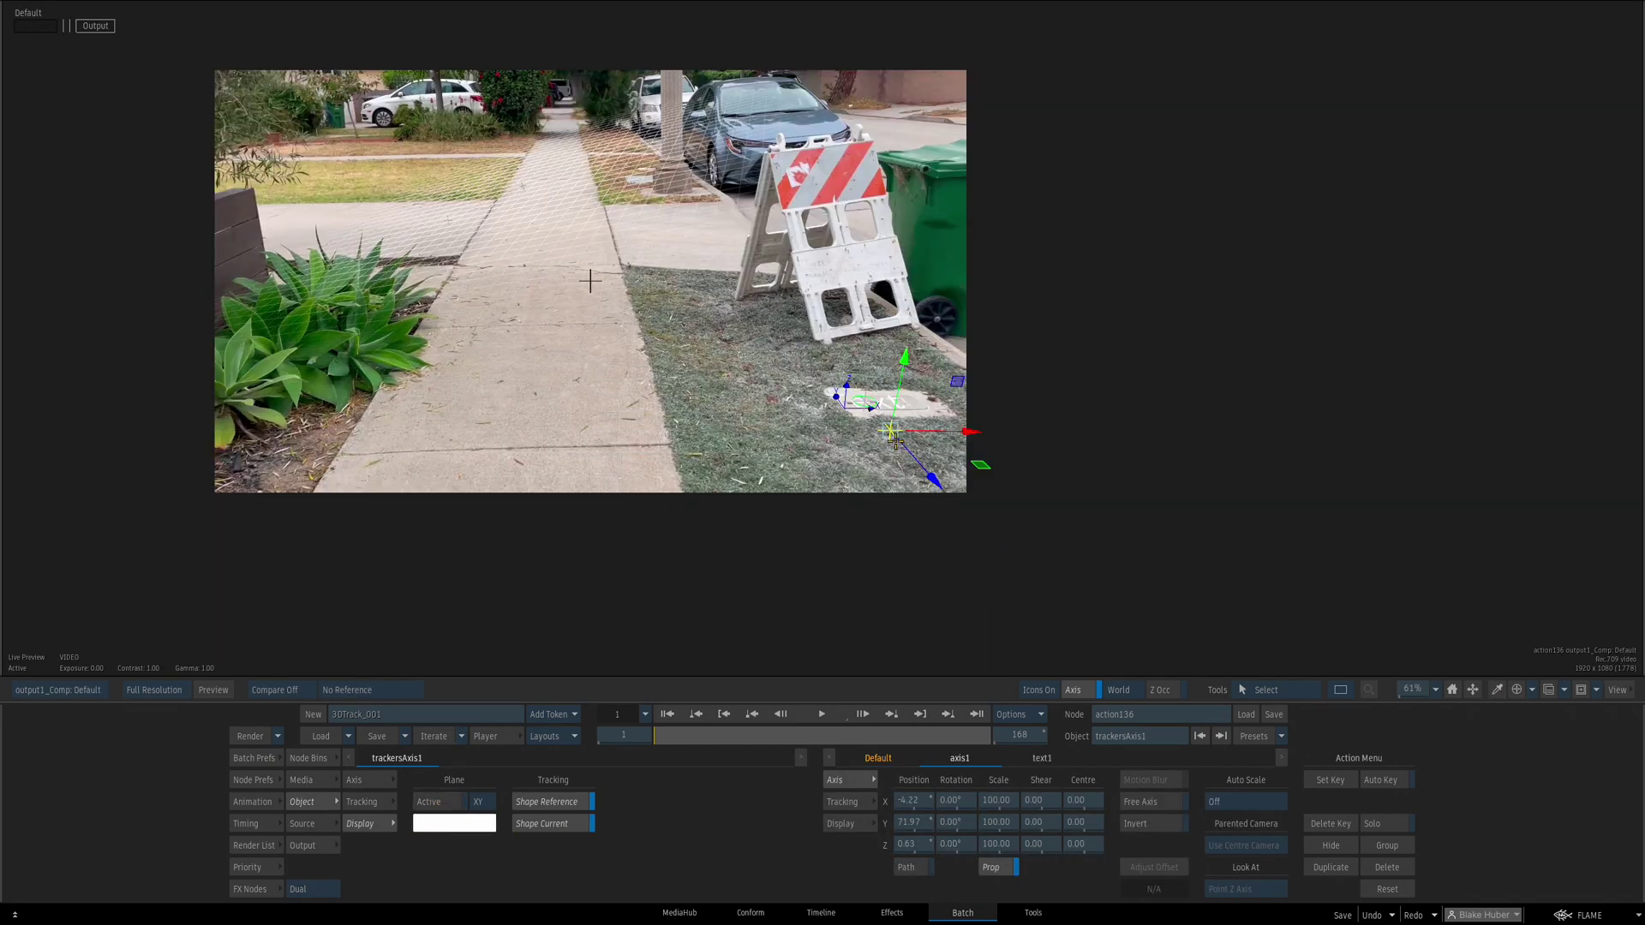
{"action": "key", "text": "F8"}
{"action": "left_click", "coordinate": [1208, 382]}
{"action": "key", "text": "F4"}
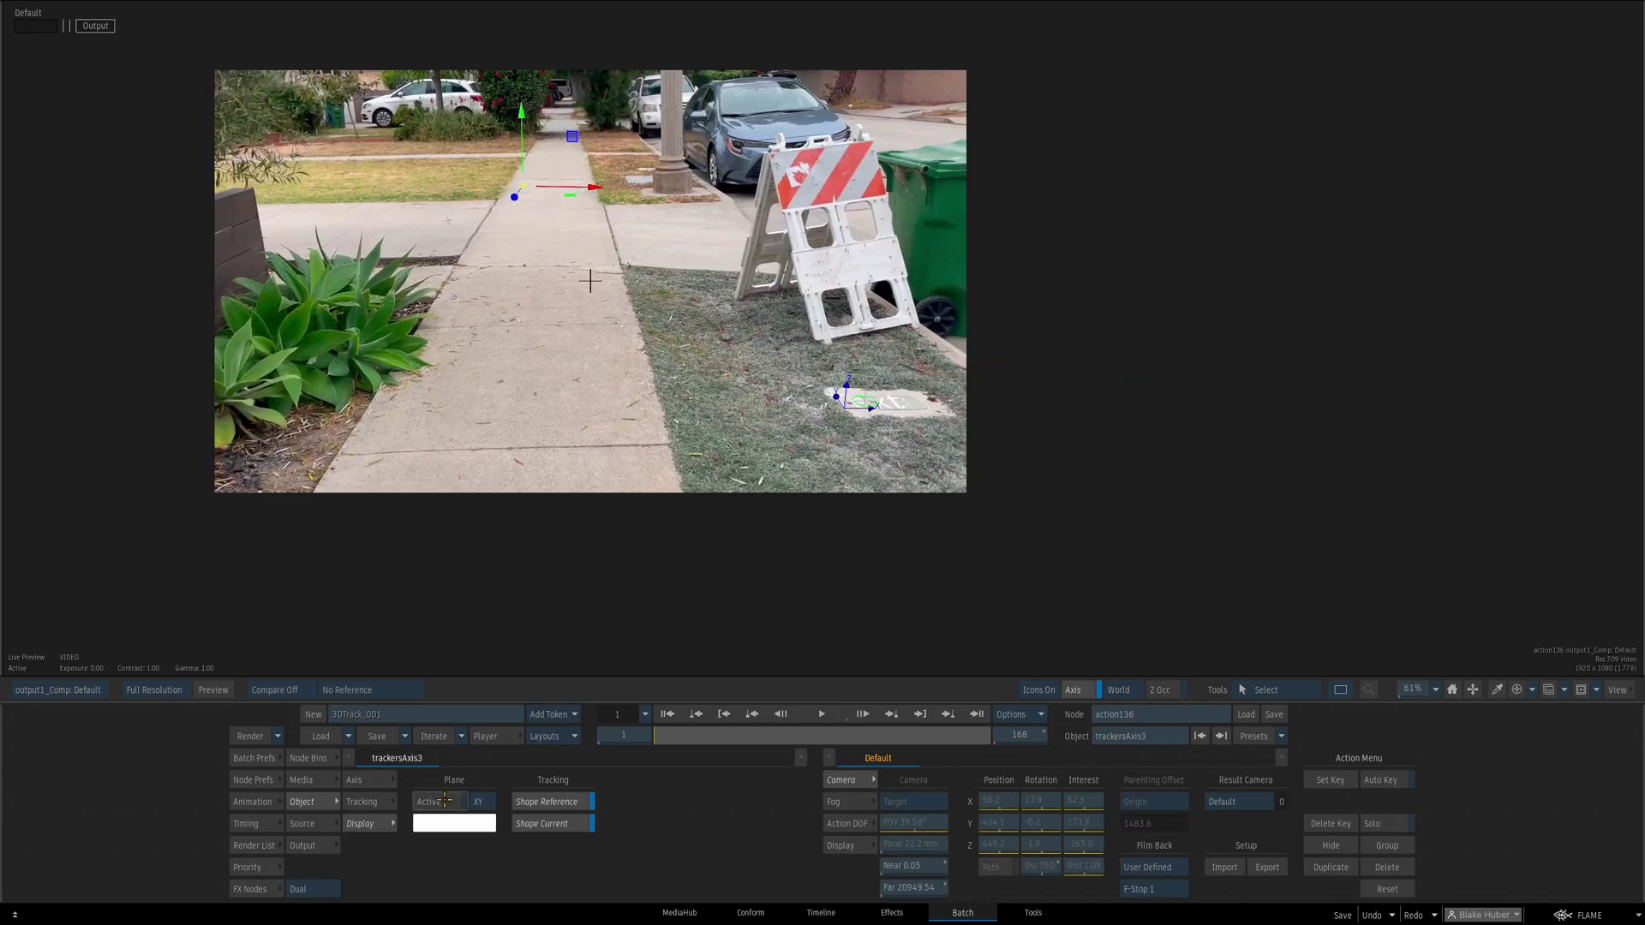
{"action": "left_click", "coordinate": [443, 800]}
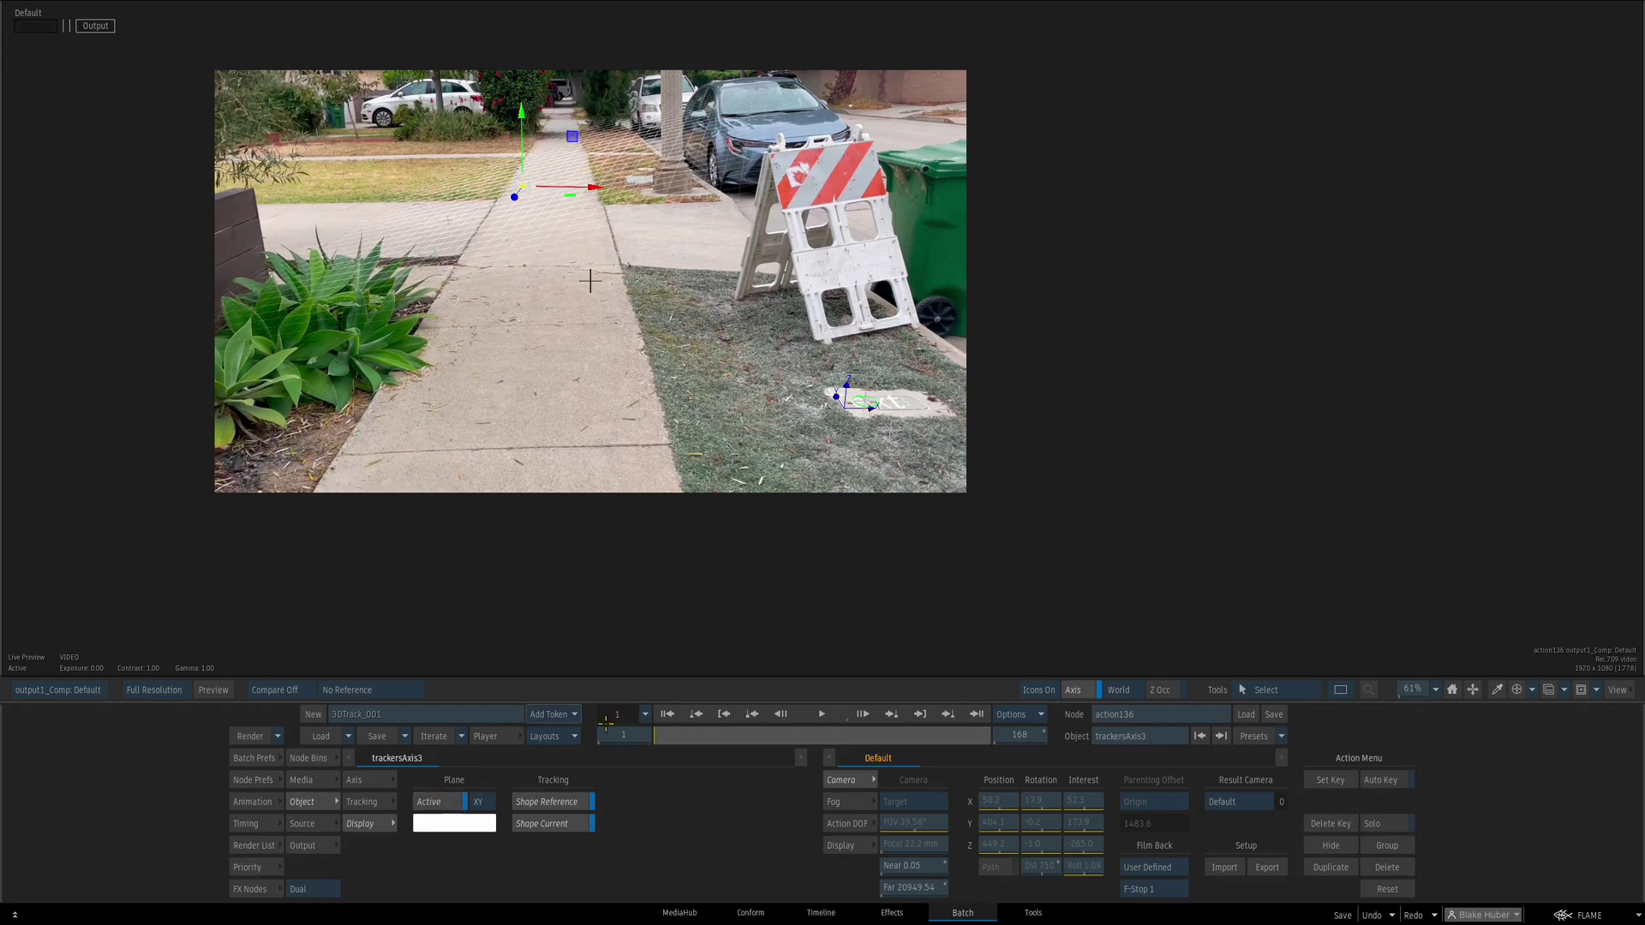
Show cameraAnalysis1's scene trackers in the camera view and advance the clip to frame 25
{"action": "key", "text": "F8"}
{"action": "left_click", "coordinate": [775, 347]}
{"action": "left_click_drag", "start_coordinate": [783, 355], "coordinate": [778, 359]}
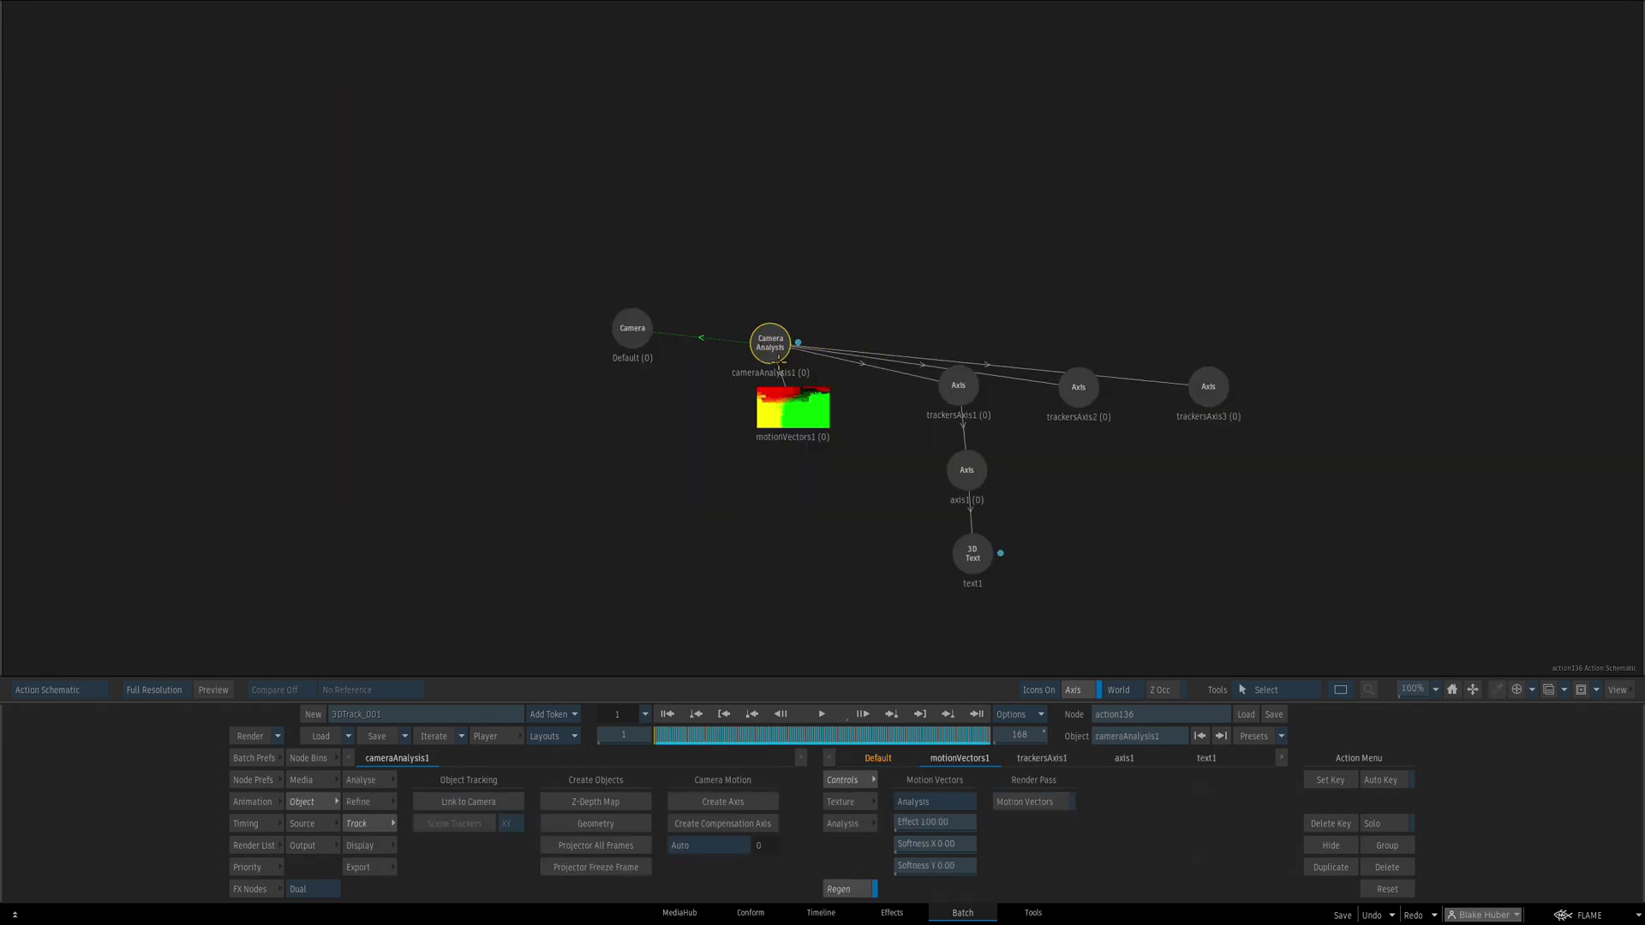
{"action": "key", "text": "F1"}
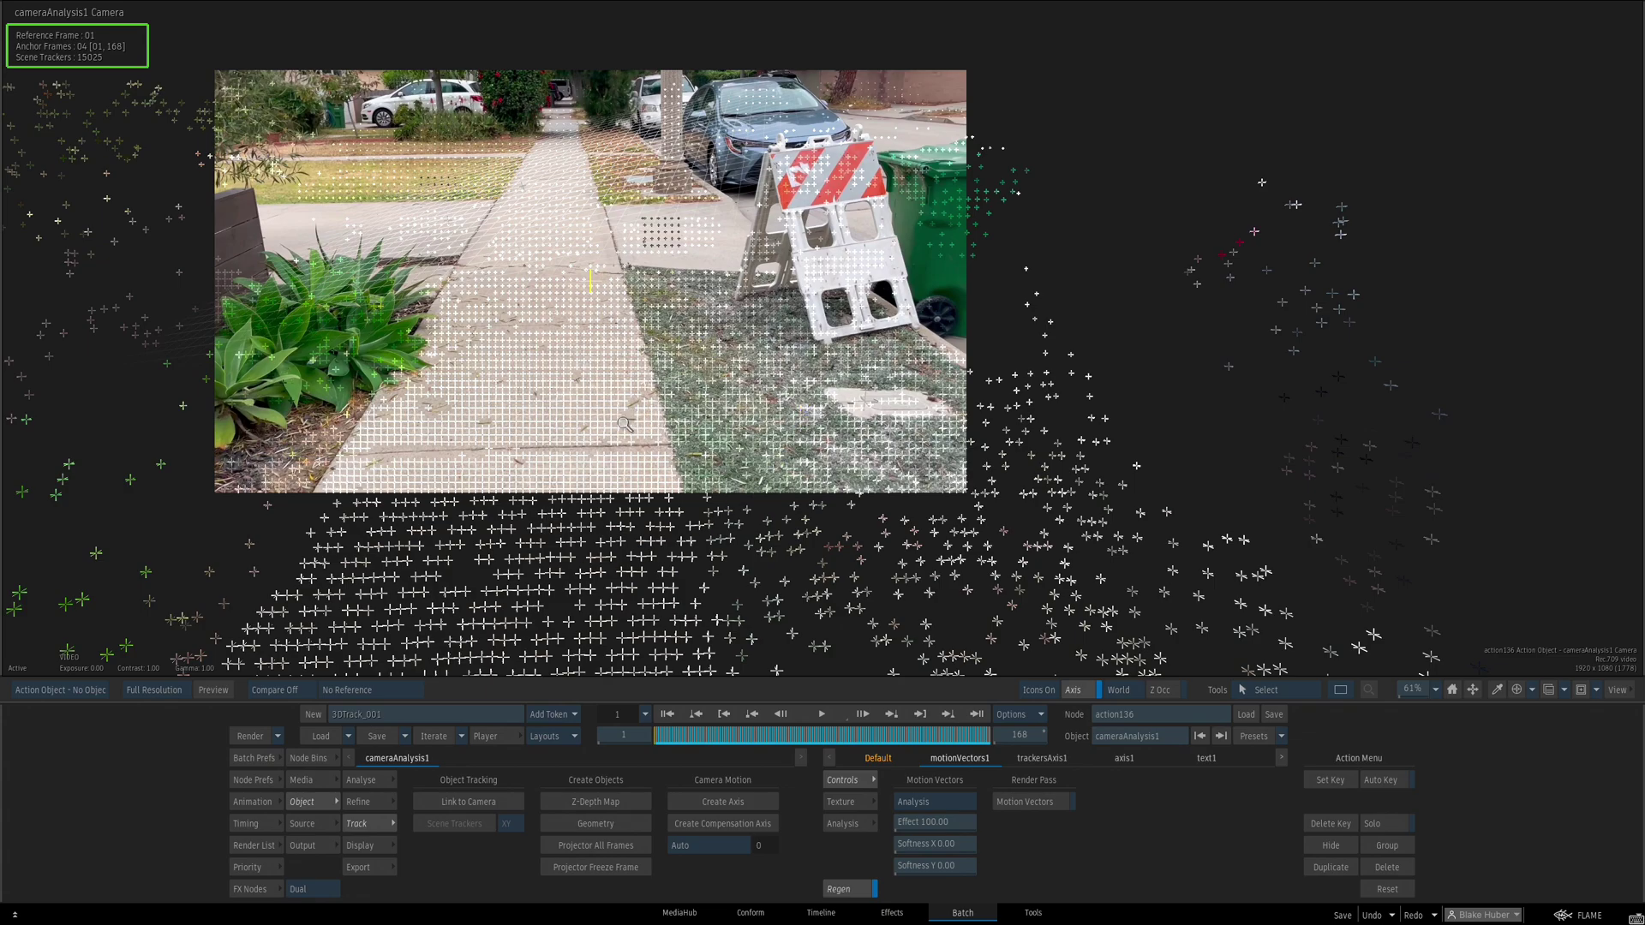
{"action": "left_click_drag", "start_coordinate": [633, 422], "coordinate": [571, 557]}
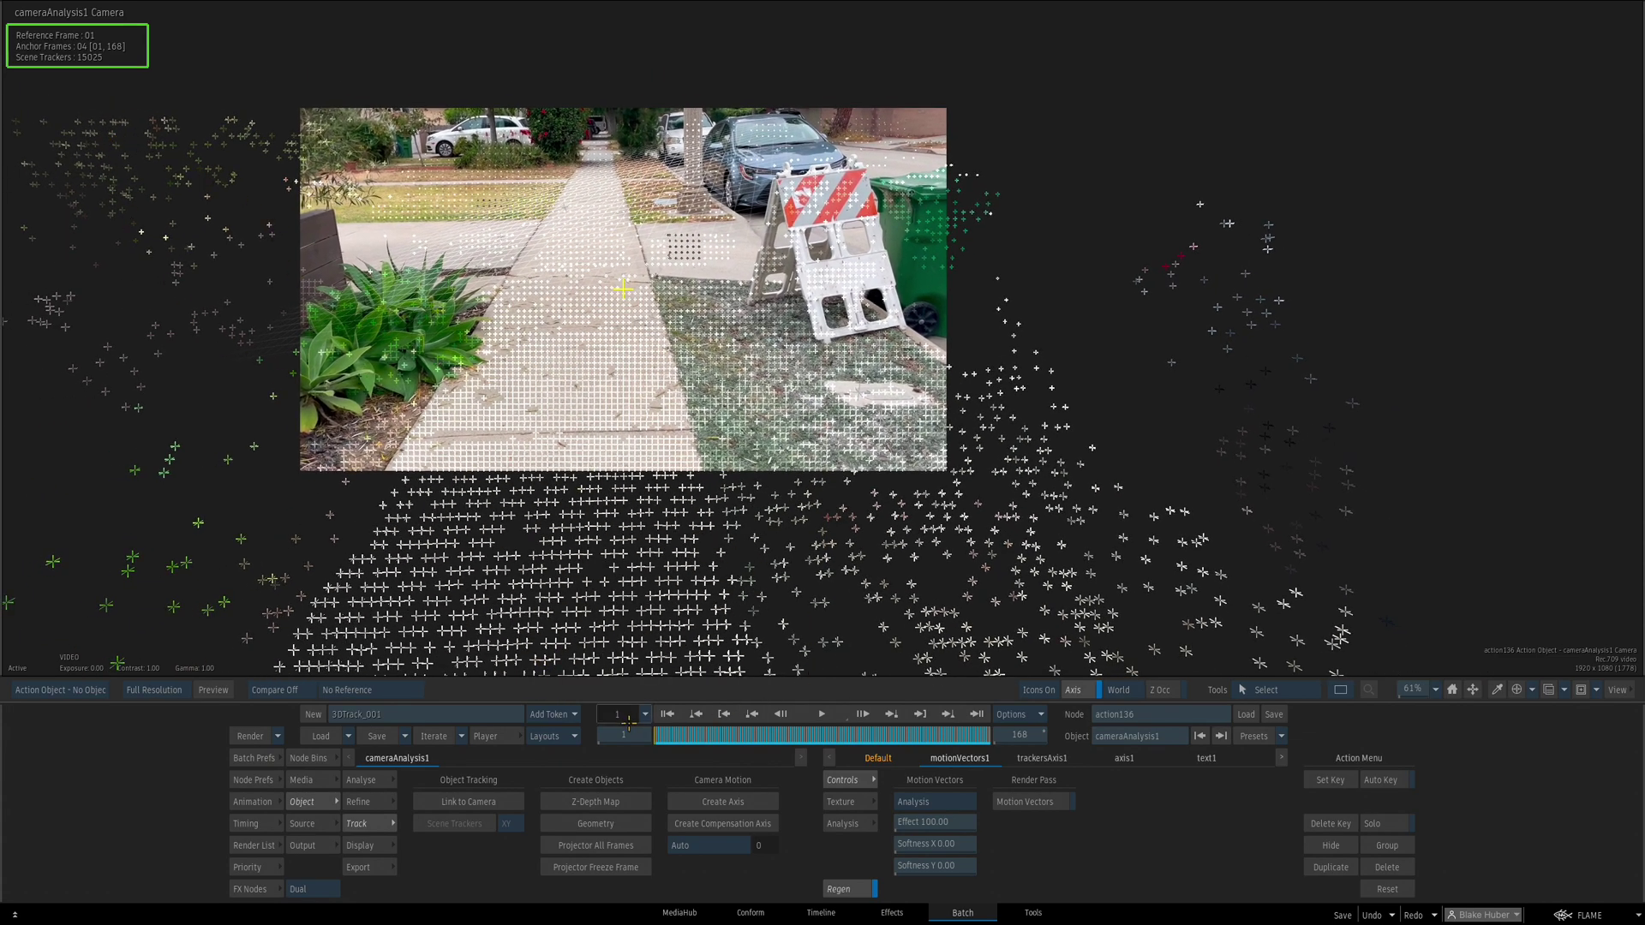
{"action": "mouse_move", "coordinate": [620, 737]}
{"action": "left_mouse_down"}
{"action": "mouse_move", "coordinate": [709, 742]}
{"action": "mouse_move", "coordinate": [638, 743]}
{"action": "left_mouse_up"}
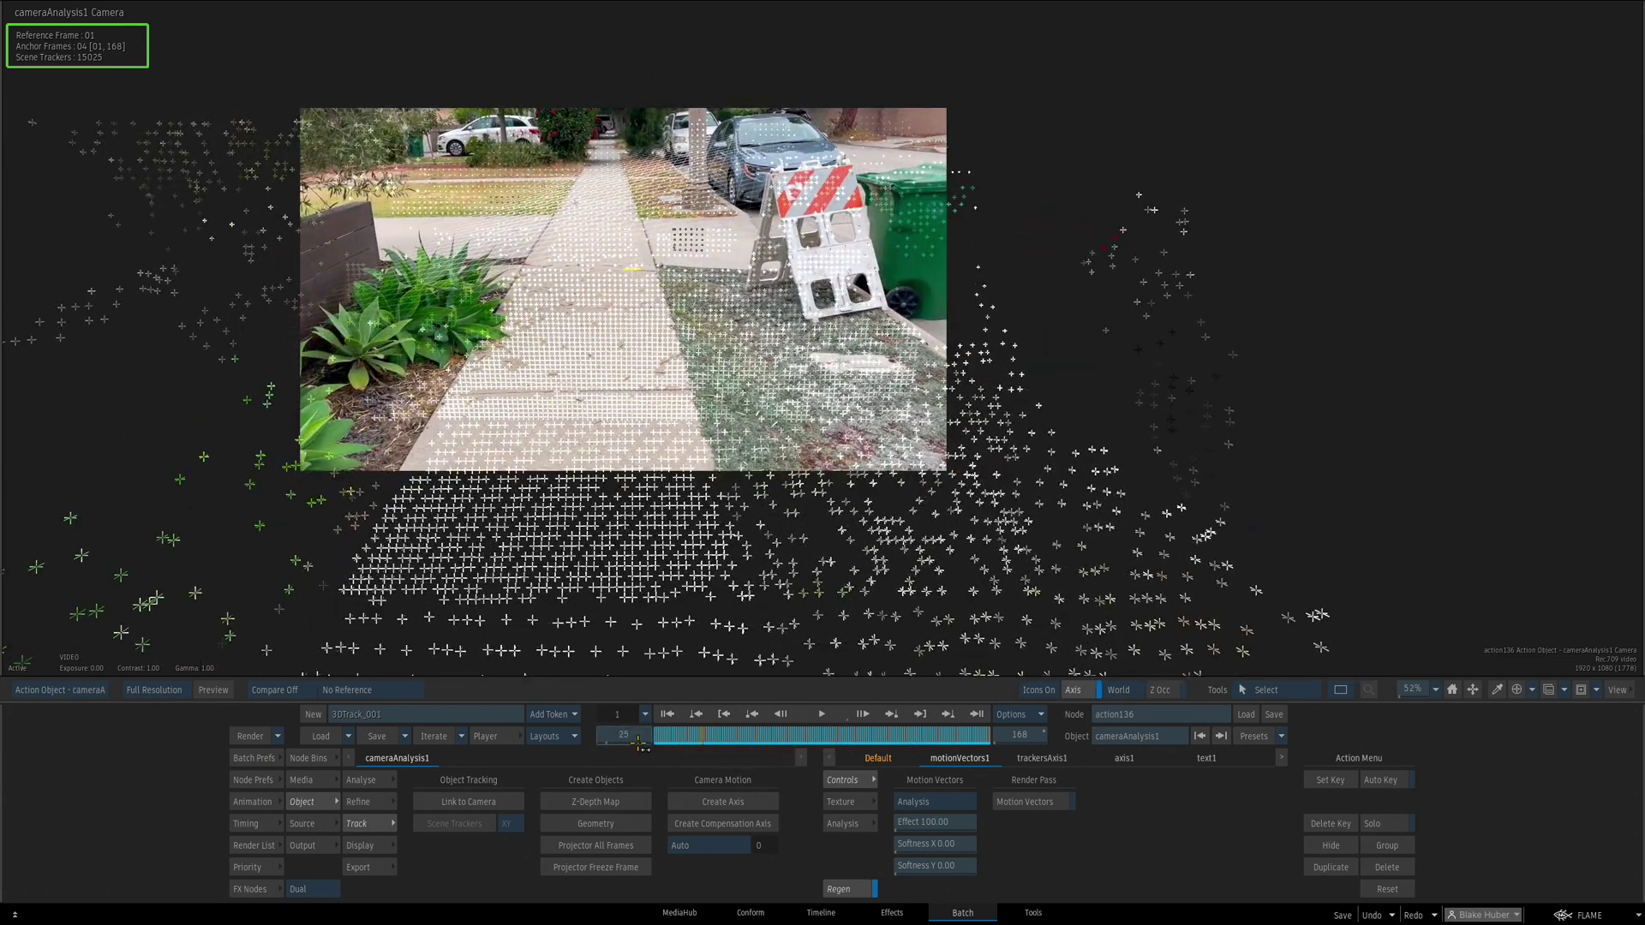
Enable Show Trackers for cameraAnalysis1's result view and display the trackers over the camera output
{"action": "mouse_move", "coordinate": [438, 923]}
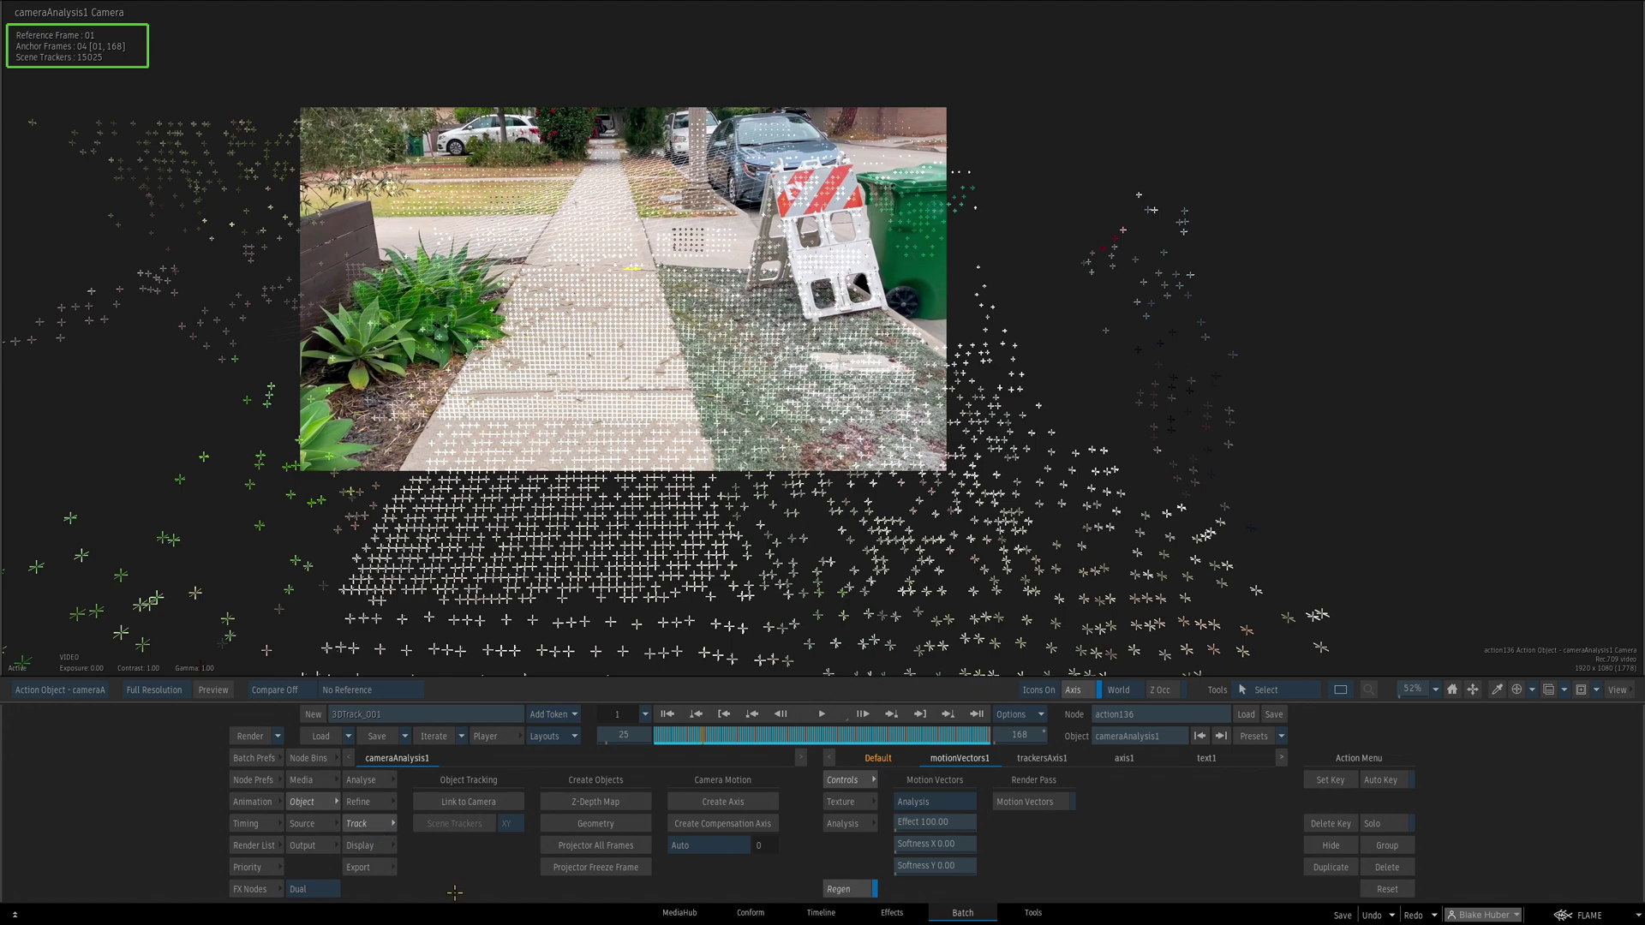
{"action": "left_click", "coordinate": [378, 845]}
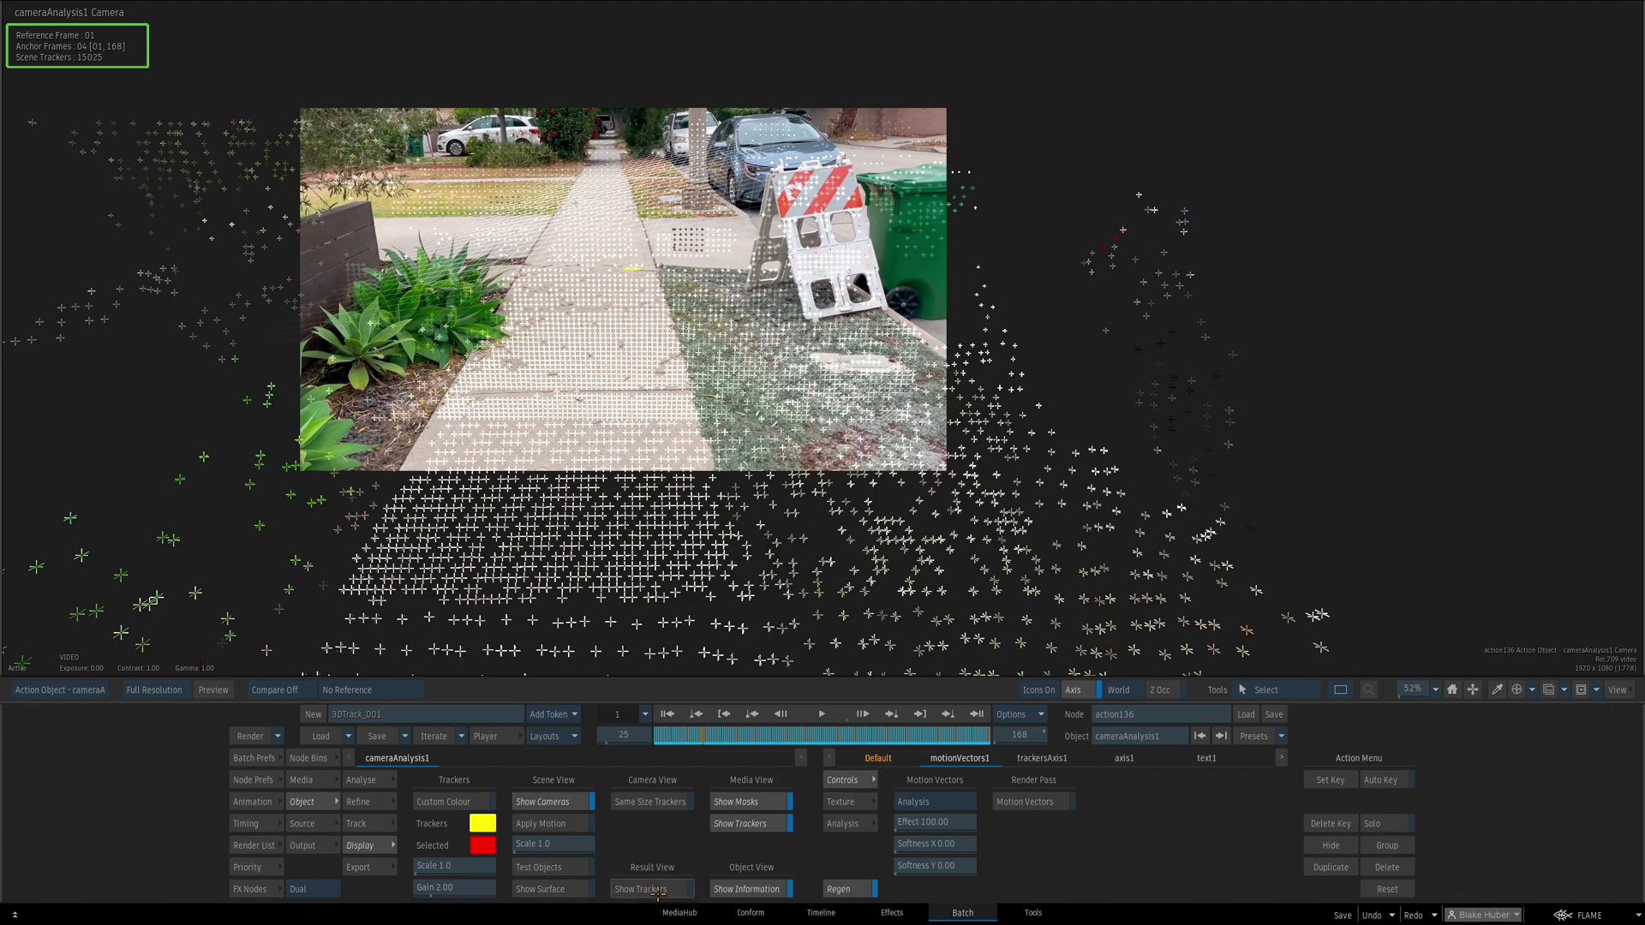
{"action": "left_click", "coordinate": [657, 889]}
{"action": "key", "text": "F4"}
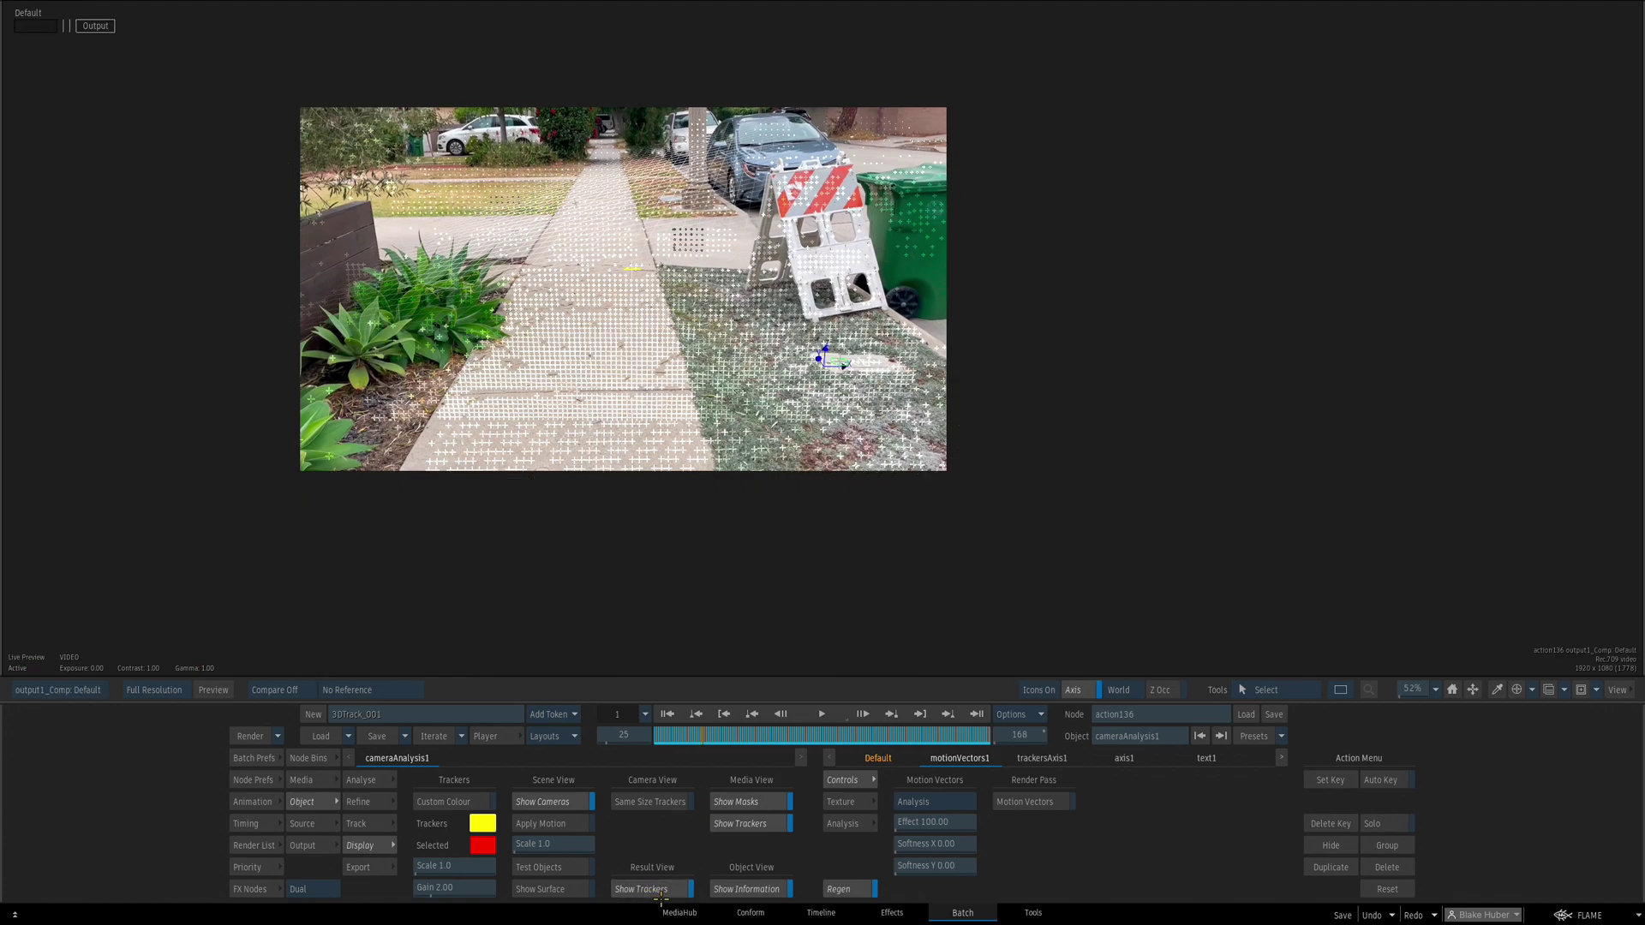
{"action": "left_click_drag", "start_coordinate": [743, 445], "coordinate": [669, 414]}
{"action": "left_click_drag", "start_coordinate": [518, 358], "coordinate": [690, 437]}
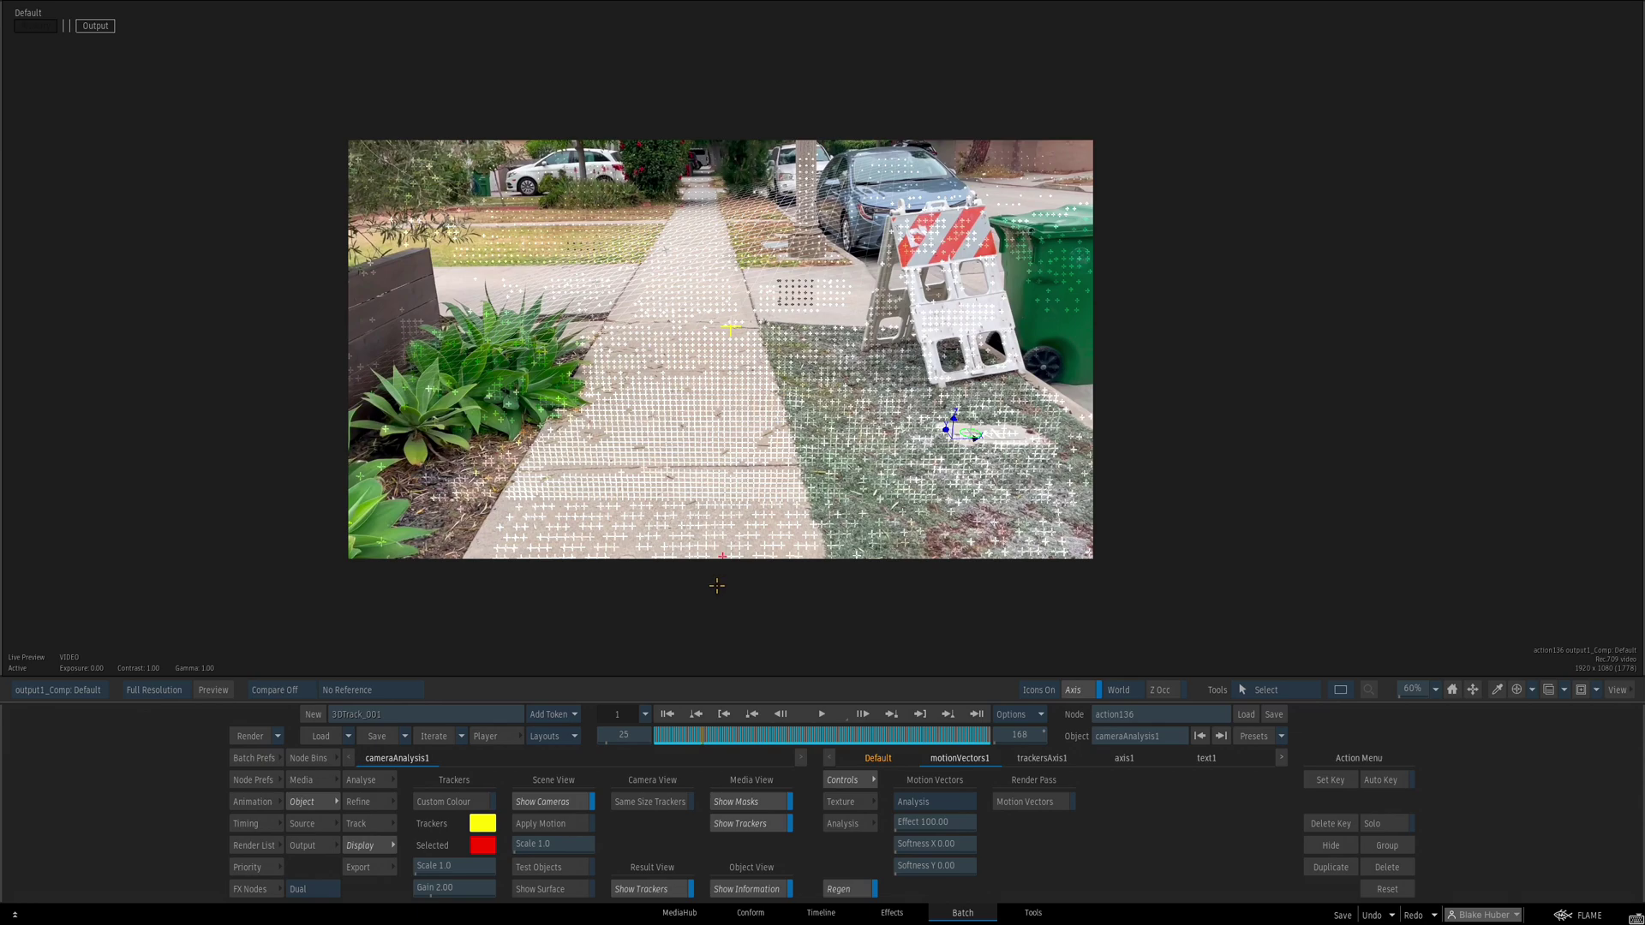
Examine the tracker point cloud, tracker plane and camera from the front and side views
{"action": "key", "text": "grave"}
{"action": "left_click_drag", "start_coordinate": [769, 343], "coordinate": [764, 349]}
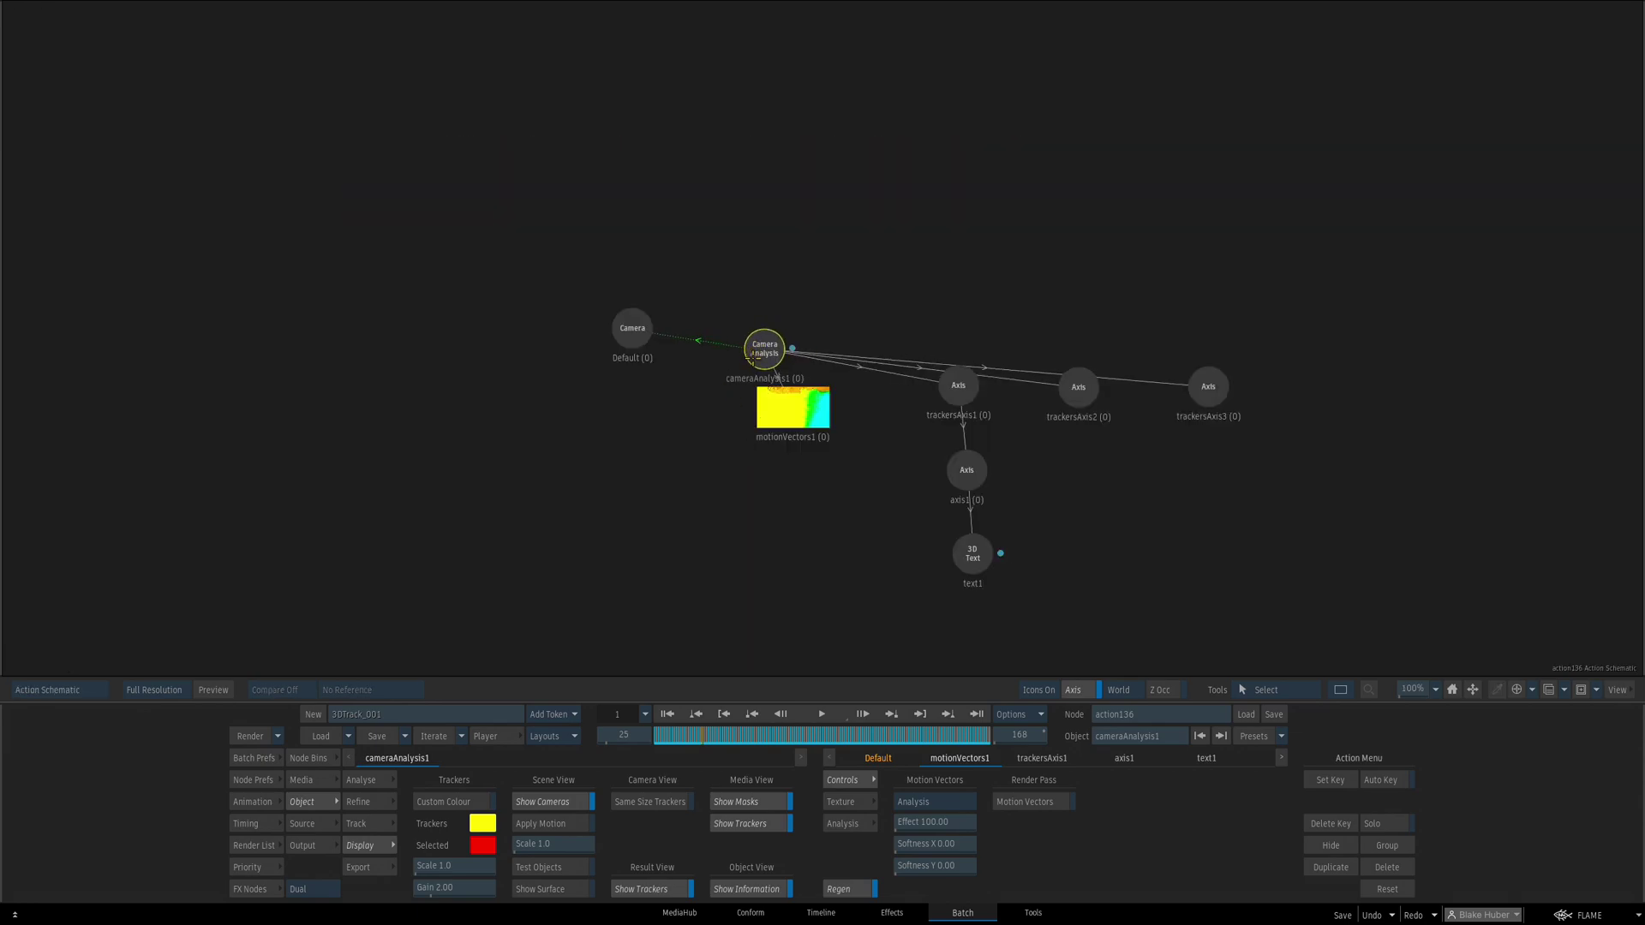
{"action": "key", "text": "grave"}
{"action": "key", "text": "F5"}
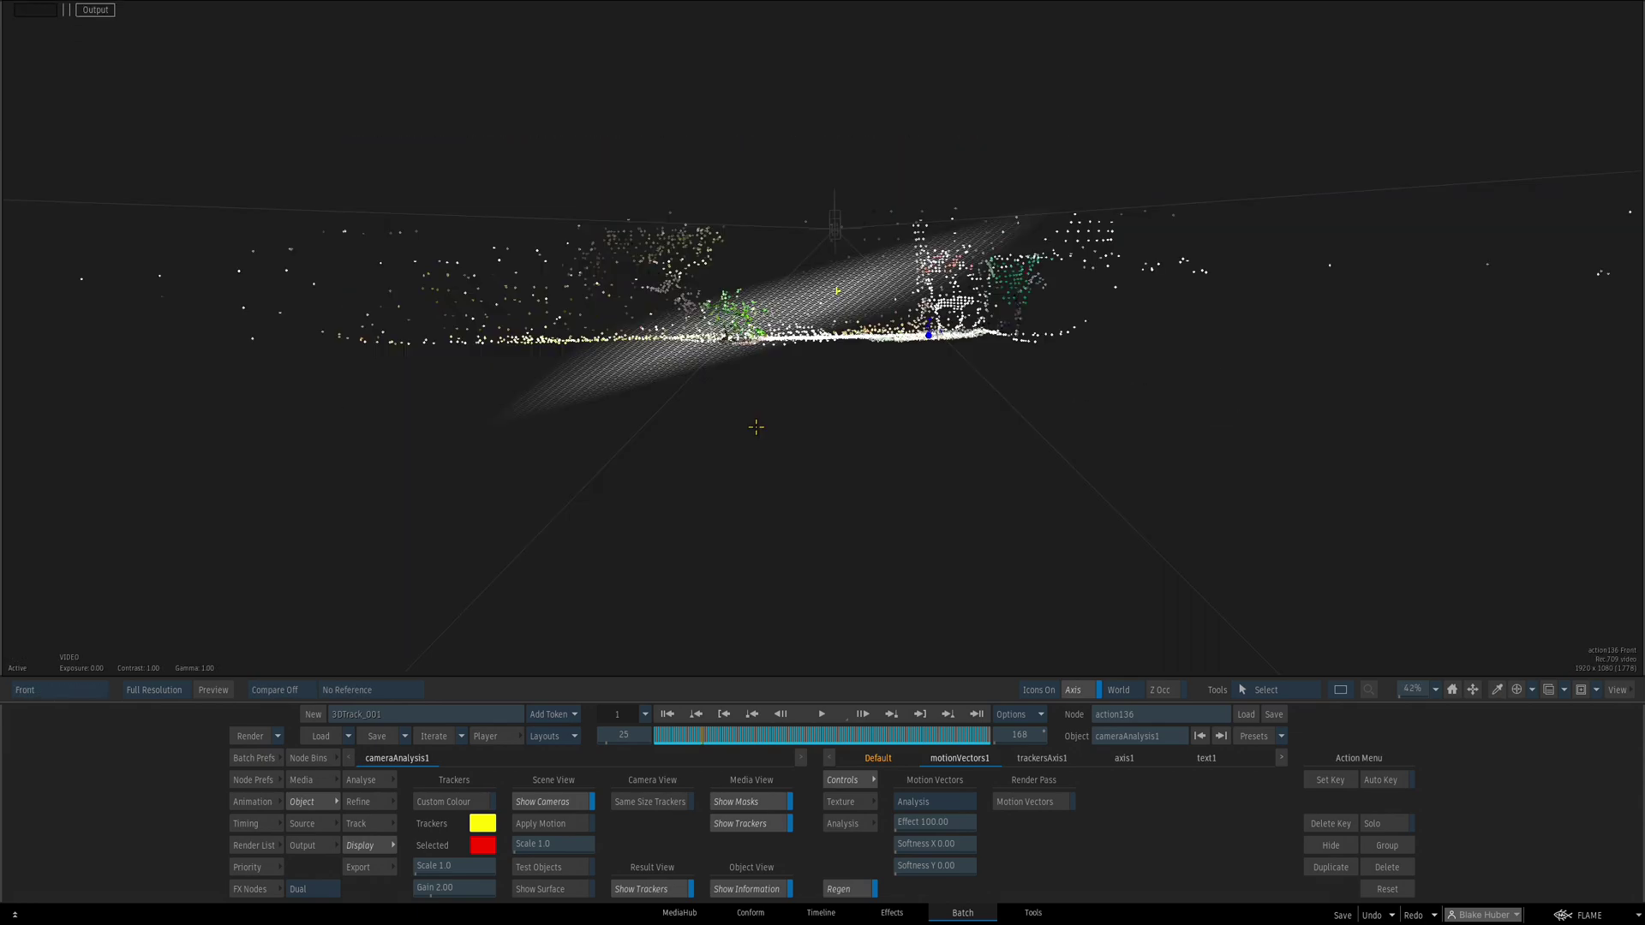
{"action": "left_click_drag", "start_coordinate": [837, 415], "coordinate": [831, 447]}
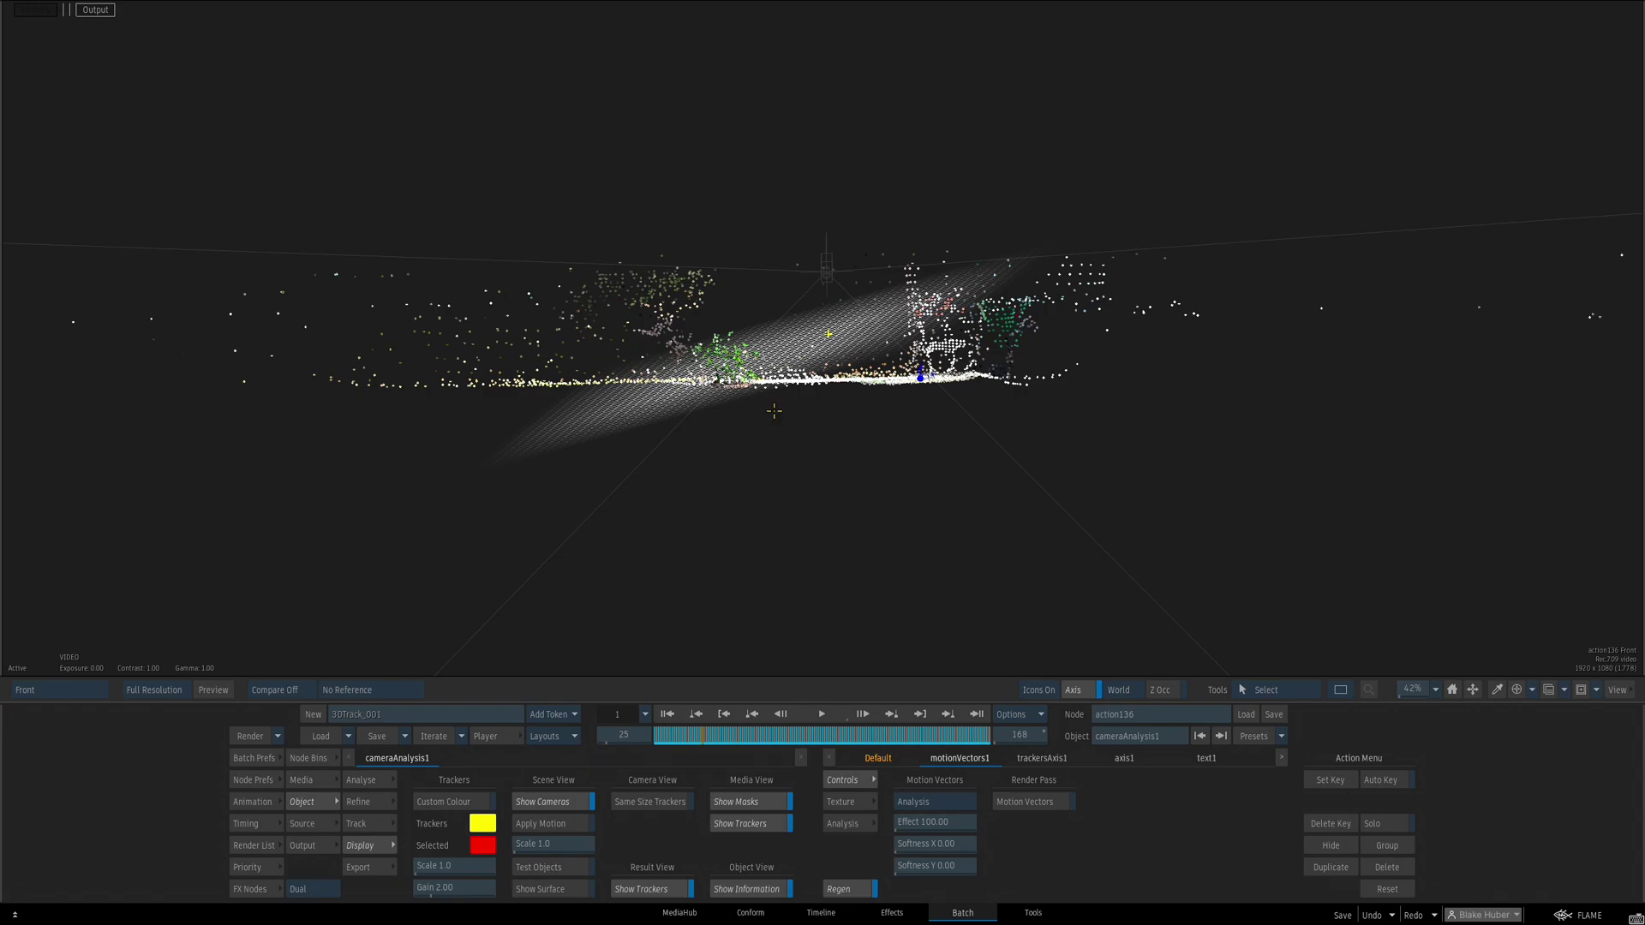
{"action": "key", "text": "F3"}
{"action": "key", "text": "F5"}
{"action": "left_click_drag", "start_coordinate": [773, 412], "coordinate": [747, 477]}
{"action": "key", "text": "F3"}
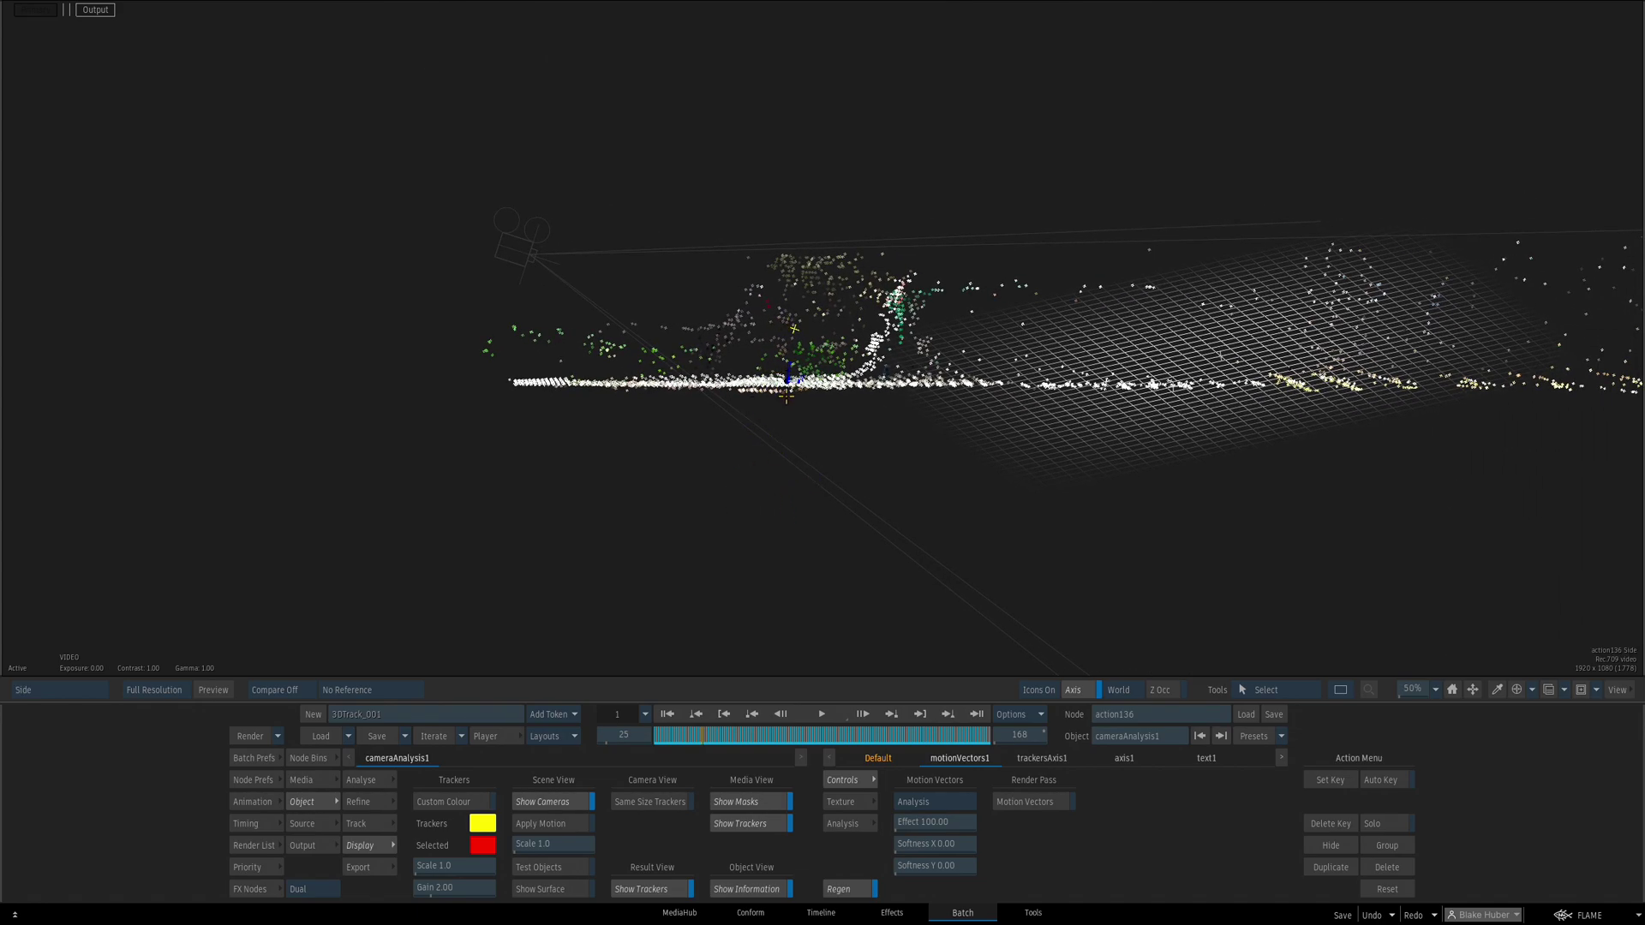
{"action": "left_click_drag", "start_coordinate": [796, 470], "coordinate": [699, 485]}
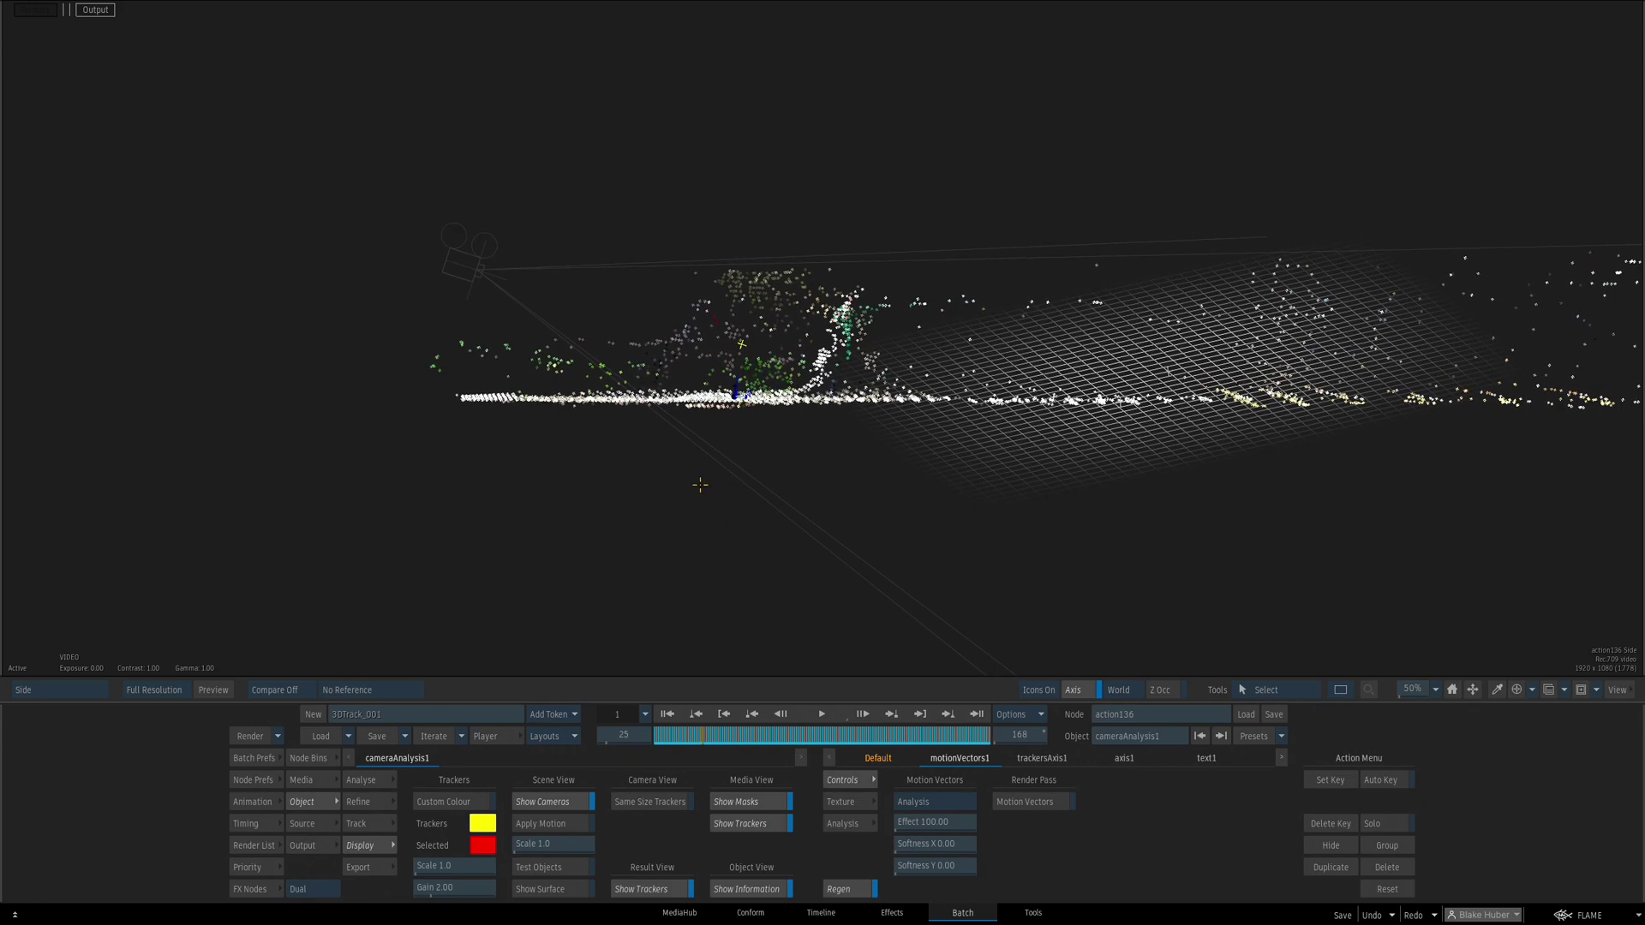
Import the Teapot model from the FBX HYPERSHADE presets into the Action schematic
{"action": "key", "text": "Escape"}
{"action": "left_click_drag", "start_coordinate": [800, 452], "coordinate": [720, 397]}
{"action": "left_click", "coordinate": [326, 760]}
{"action": "scroll", "coordinate": [878, 779], "scroll_direction": "right", "scroll_amount": 3}
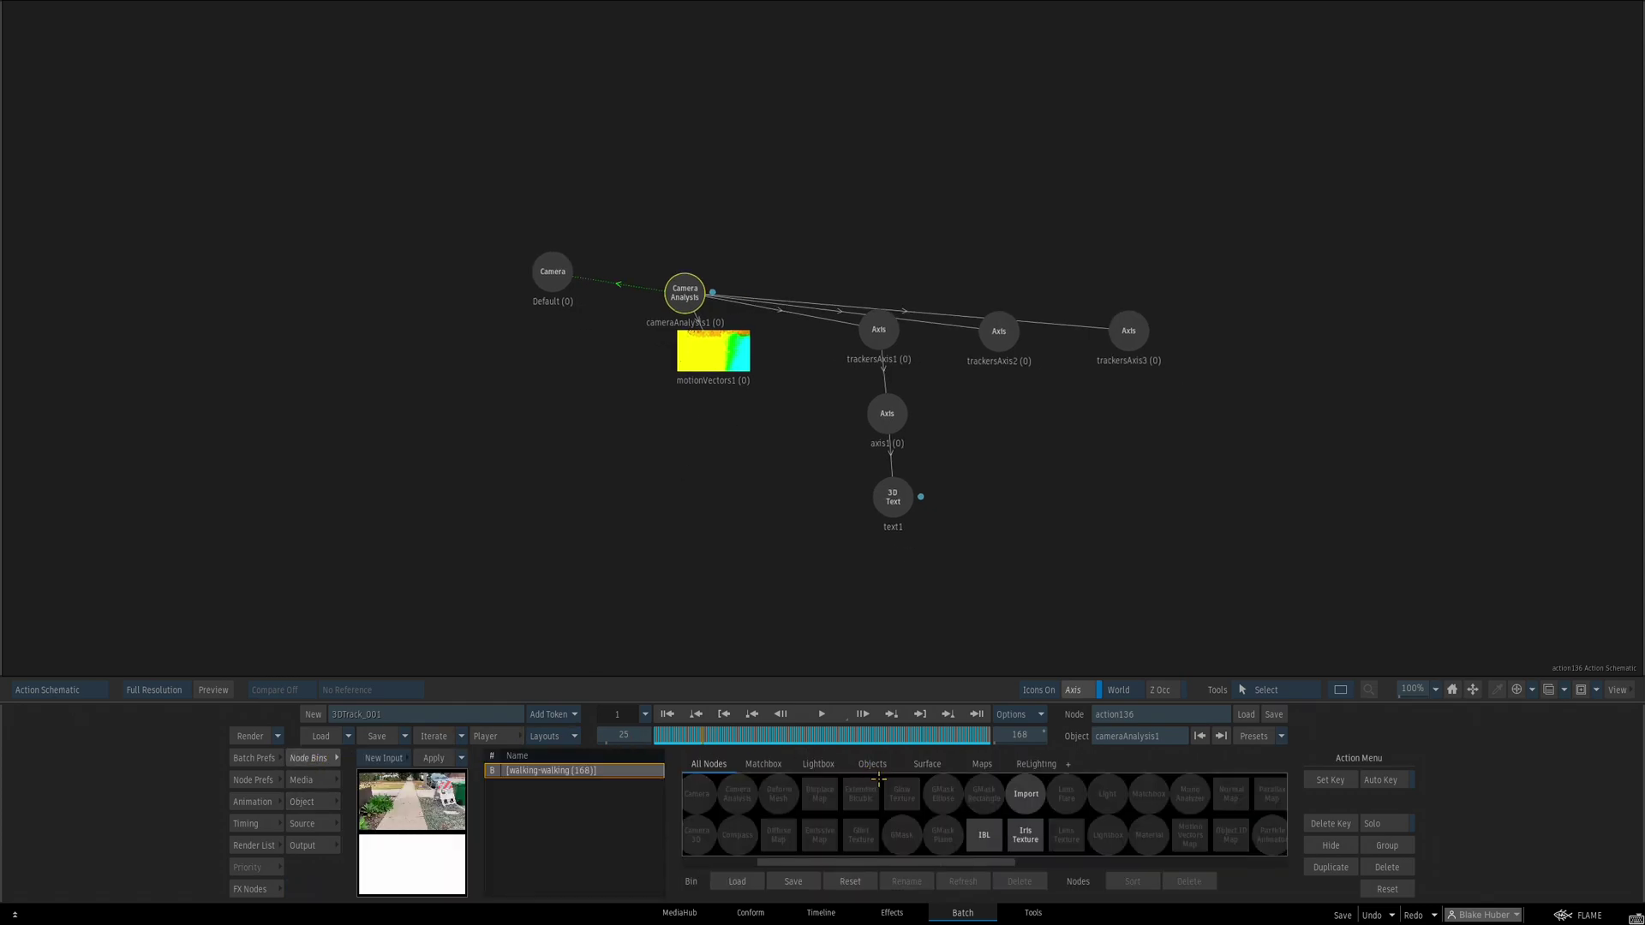
{"action": "left_click", "coordinate": [1025, 801]}
{"action": "double_click", "coordinate": [369, 102]}
{"action": "double_click", "coordinate": [370, 89]}
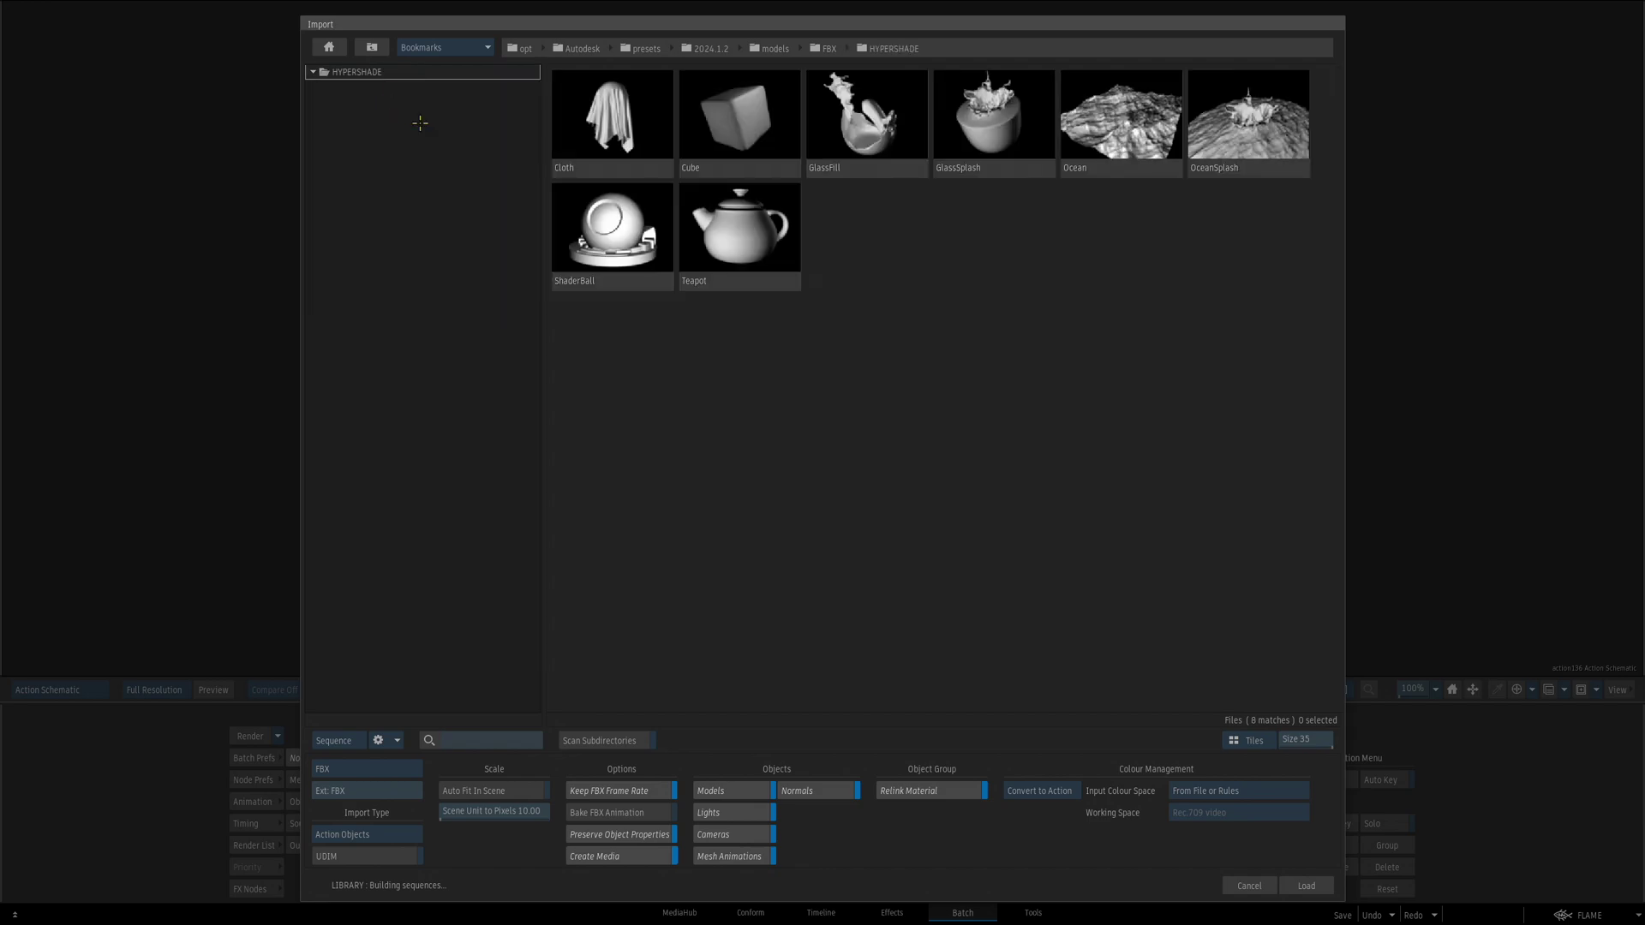
{"action": "left_click", "coordinate": [741, 262]}
{"action": "left_click", "coordinate": [1306, 885]}
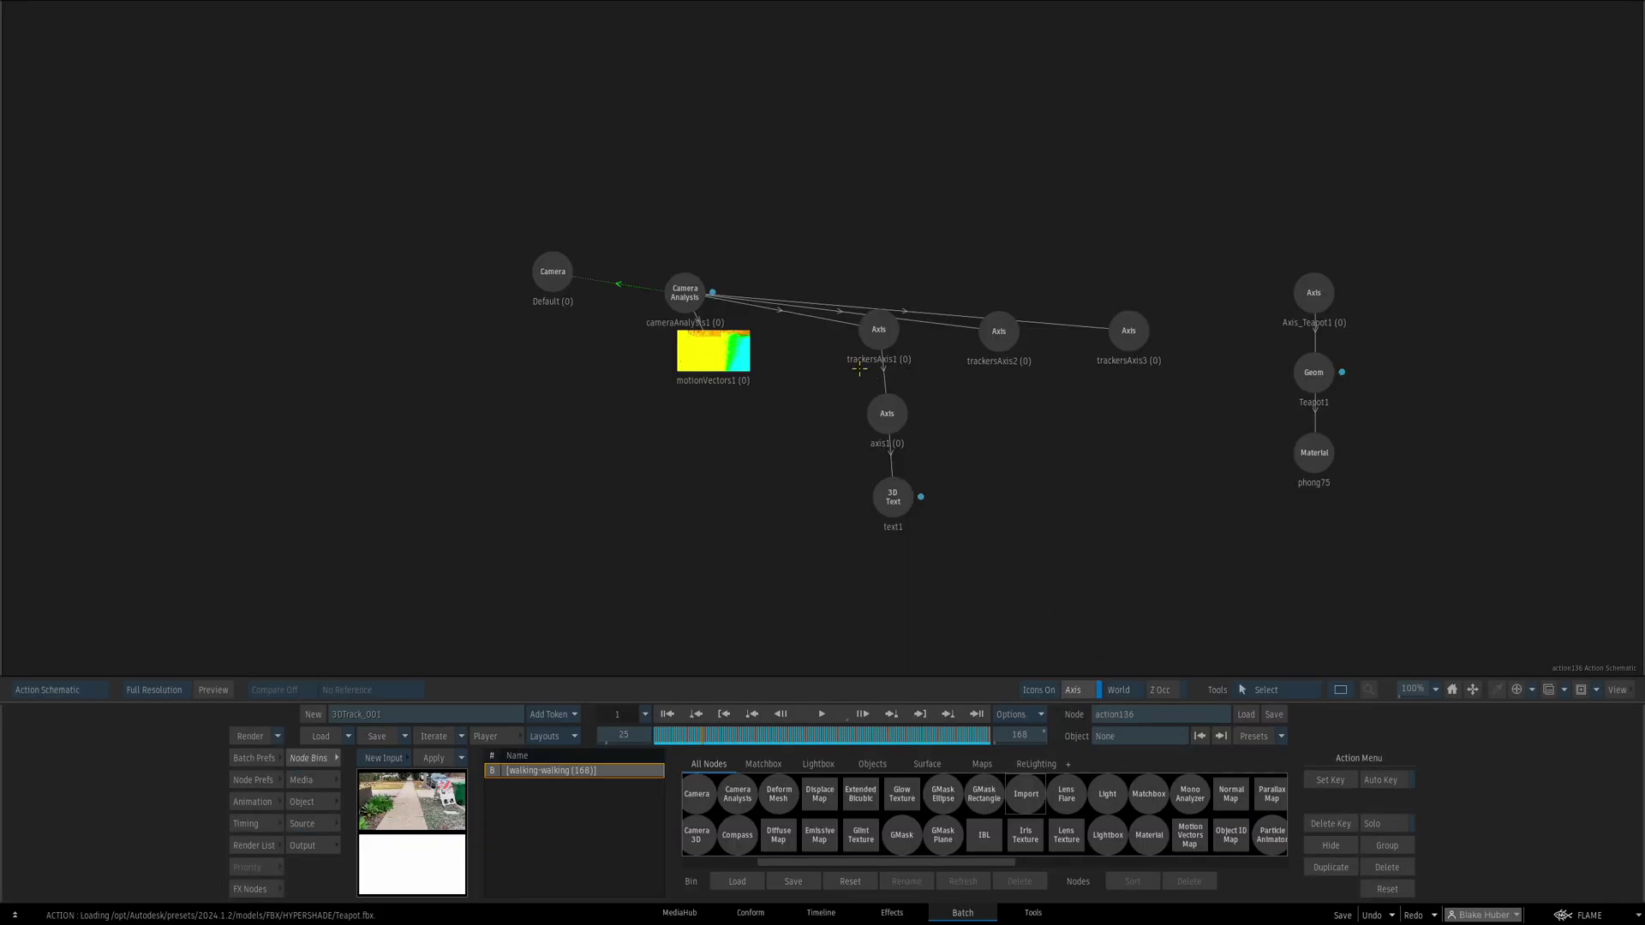
Open the teapot's axis settings with the camera output displayed and set its proportional scale to 20
{"action": "double_click", "coordinate": [1314, 292]}
{"action": "key", "text": "F4"}
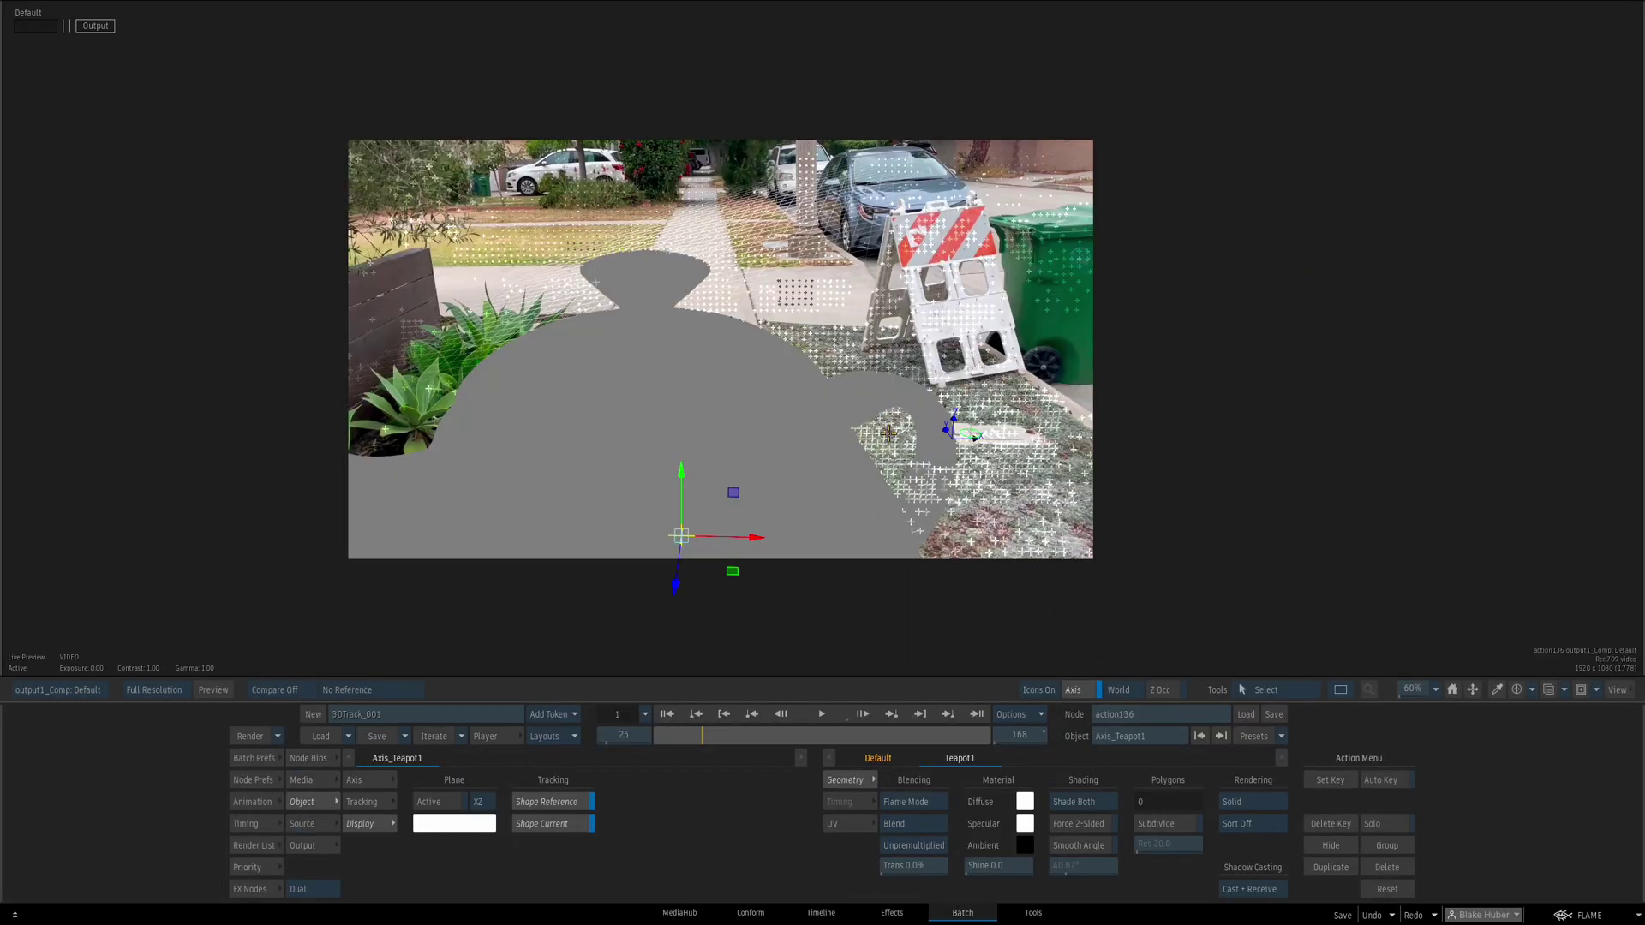
{"action": "key", "text": "F4"}
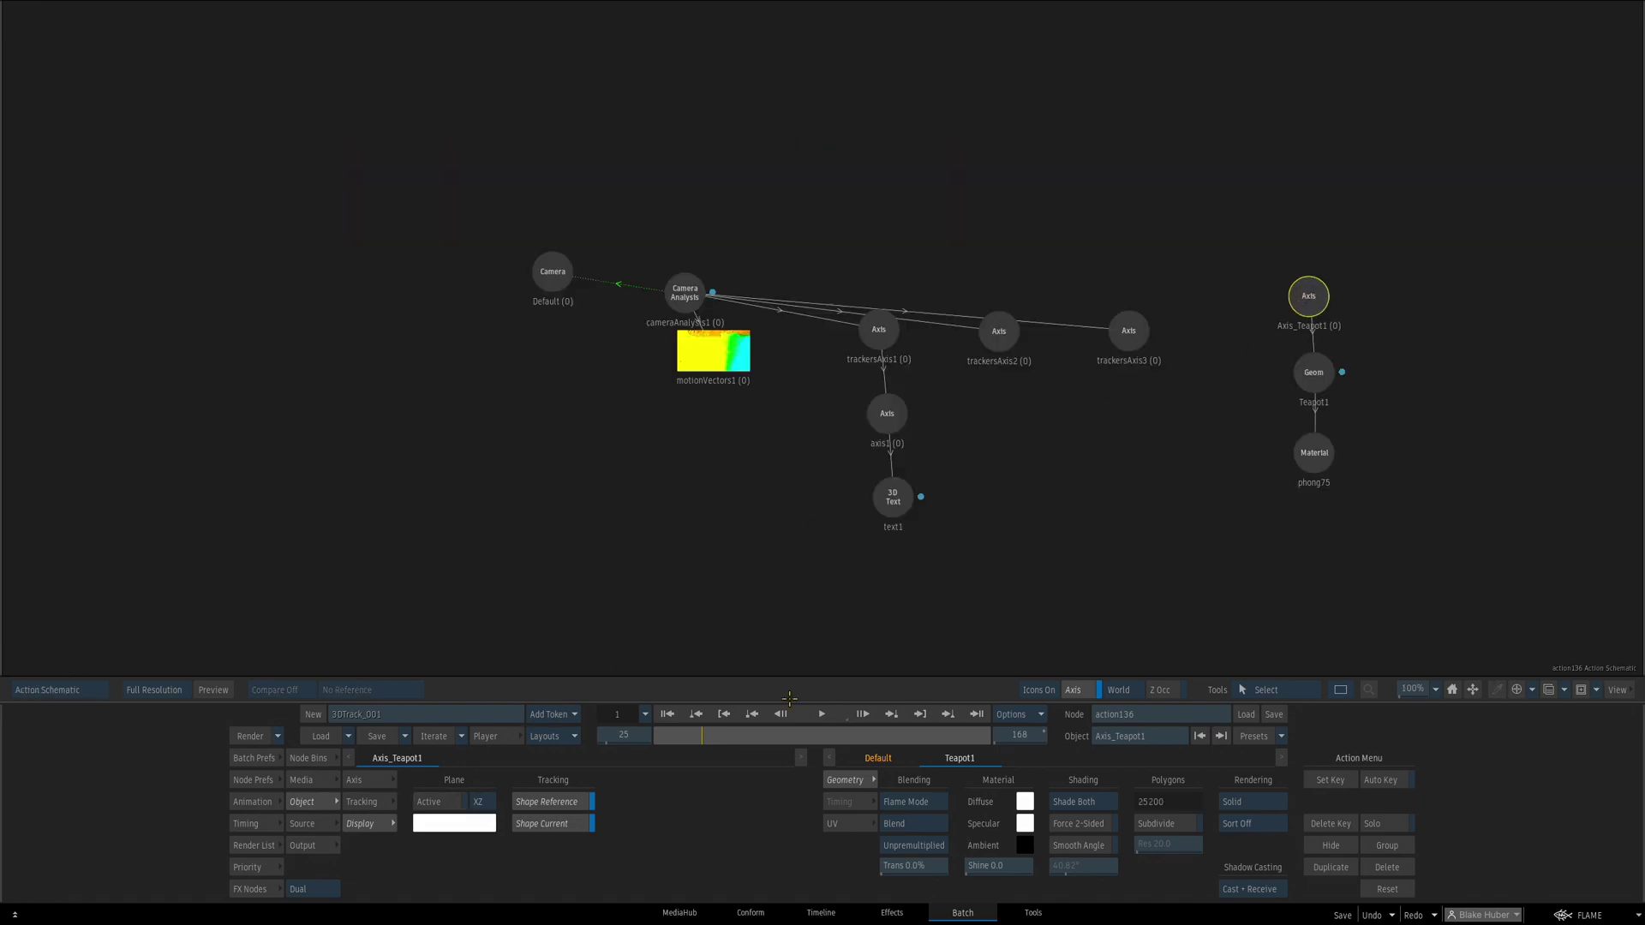
{"action": "left_click", "coordinate": [369, 779]}
{"action": "key", "text": "F1"}
{"action": "left_click", "coordinate": [514, 799]}
{"action": "type", "text": "2"}
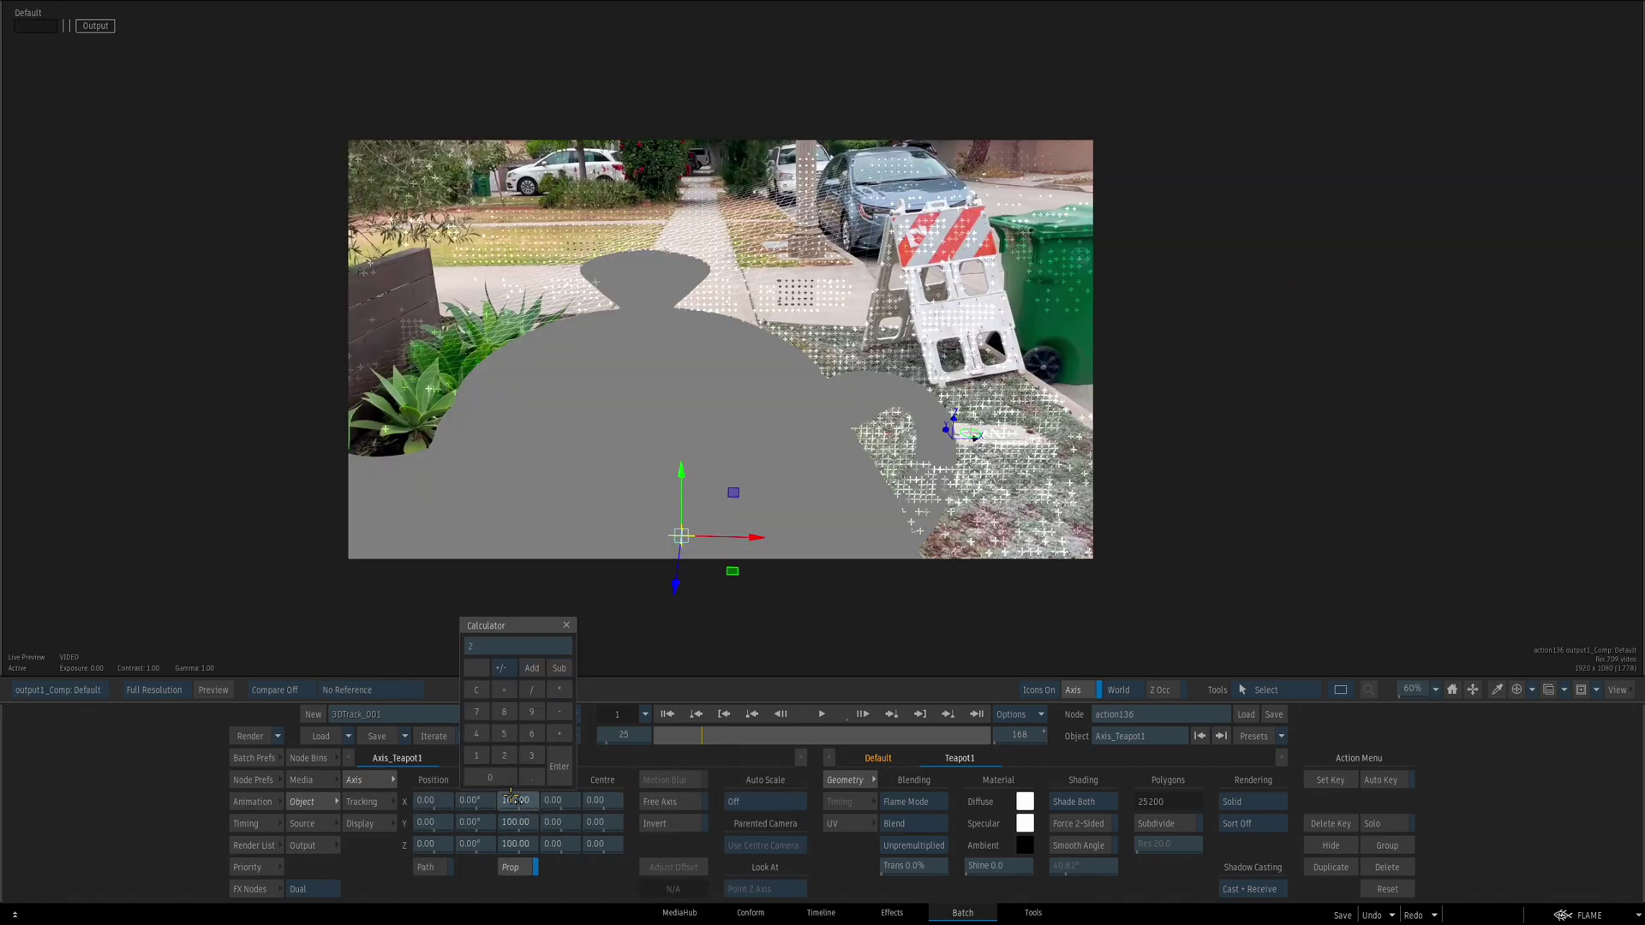
{"action": "type", "text": "0"}
{"action": "key", "text": "Return"}
Move the teapot to about X 328.57, Y 53.45, Z -297.86 on the tracked ground beside the text, and check it in perspective
{"action": "key", "text": "shift+F5"}
{"action": "left_click_drag", "start_coordinate": [819, 603], "coordinate": [946, 510]}
{"action": "left_click_drag", "start_coordinate": [855, 374], "coordinate": [864, 348]}
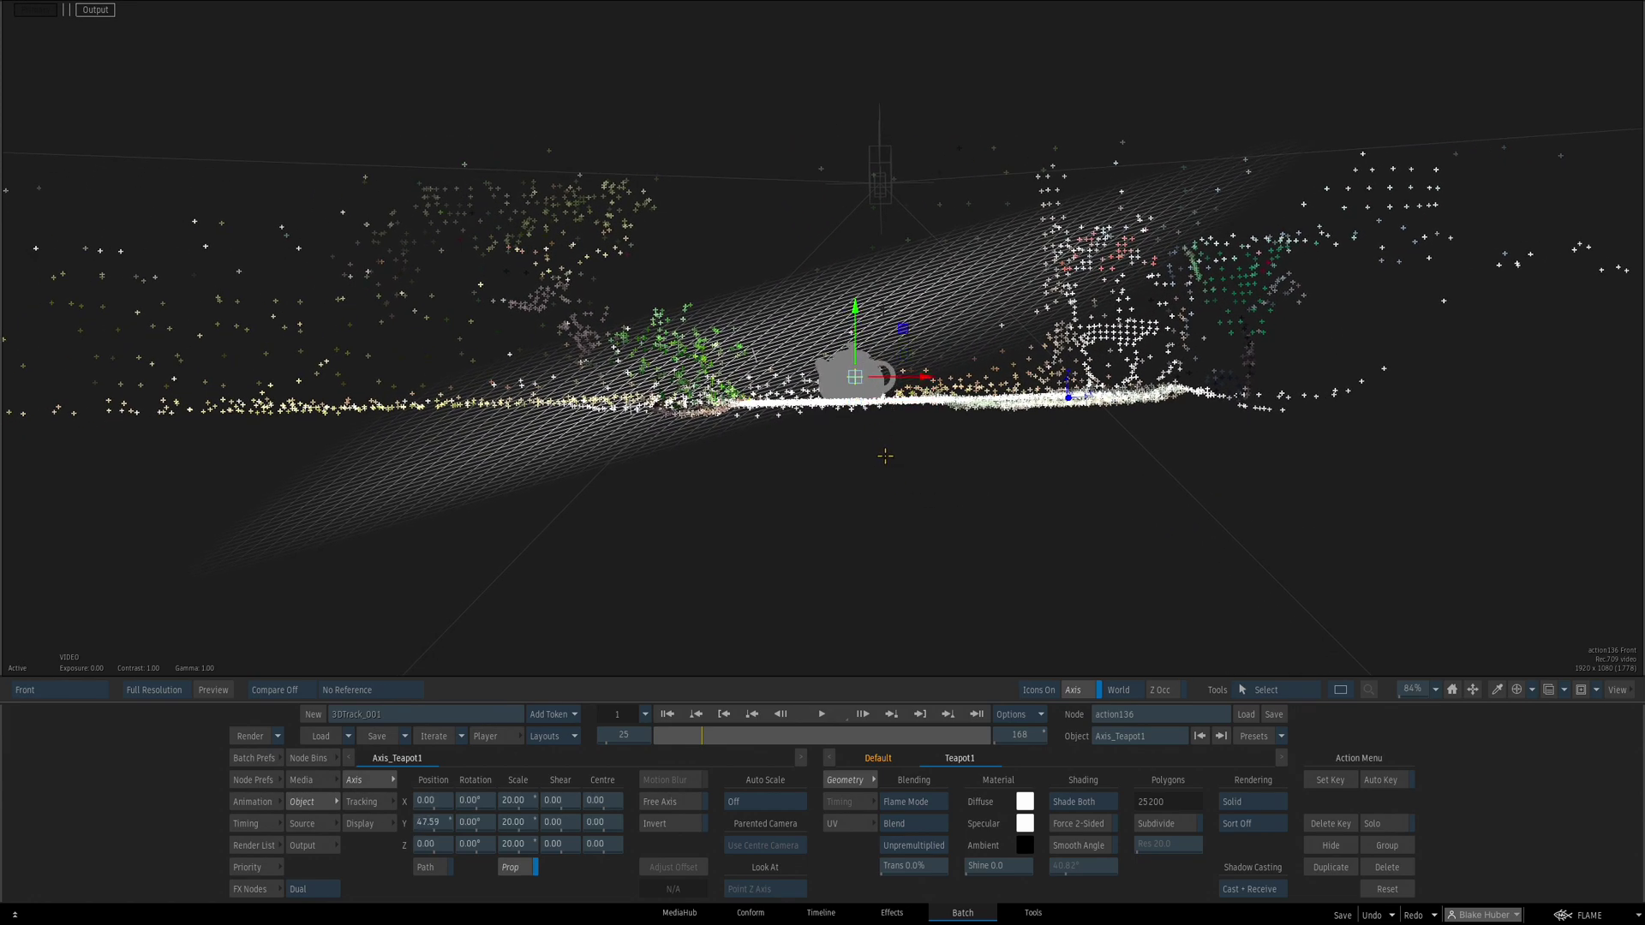
{"action": "key", "text": "shift+F6"}
{"action": "left_click_drag", "start_coordinate": [887, 454], "coordinate": [968, 461]}
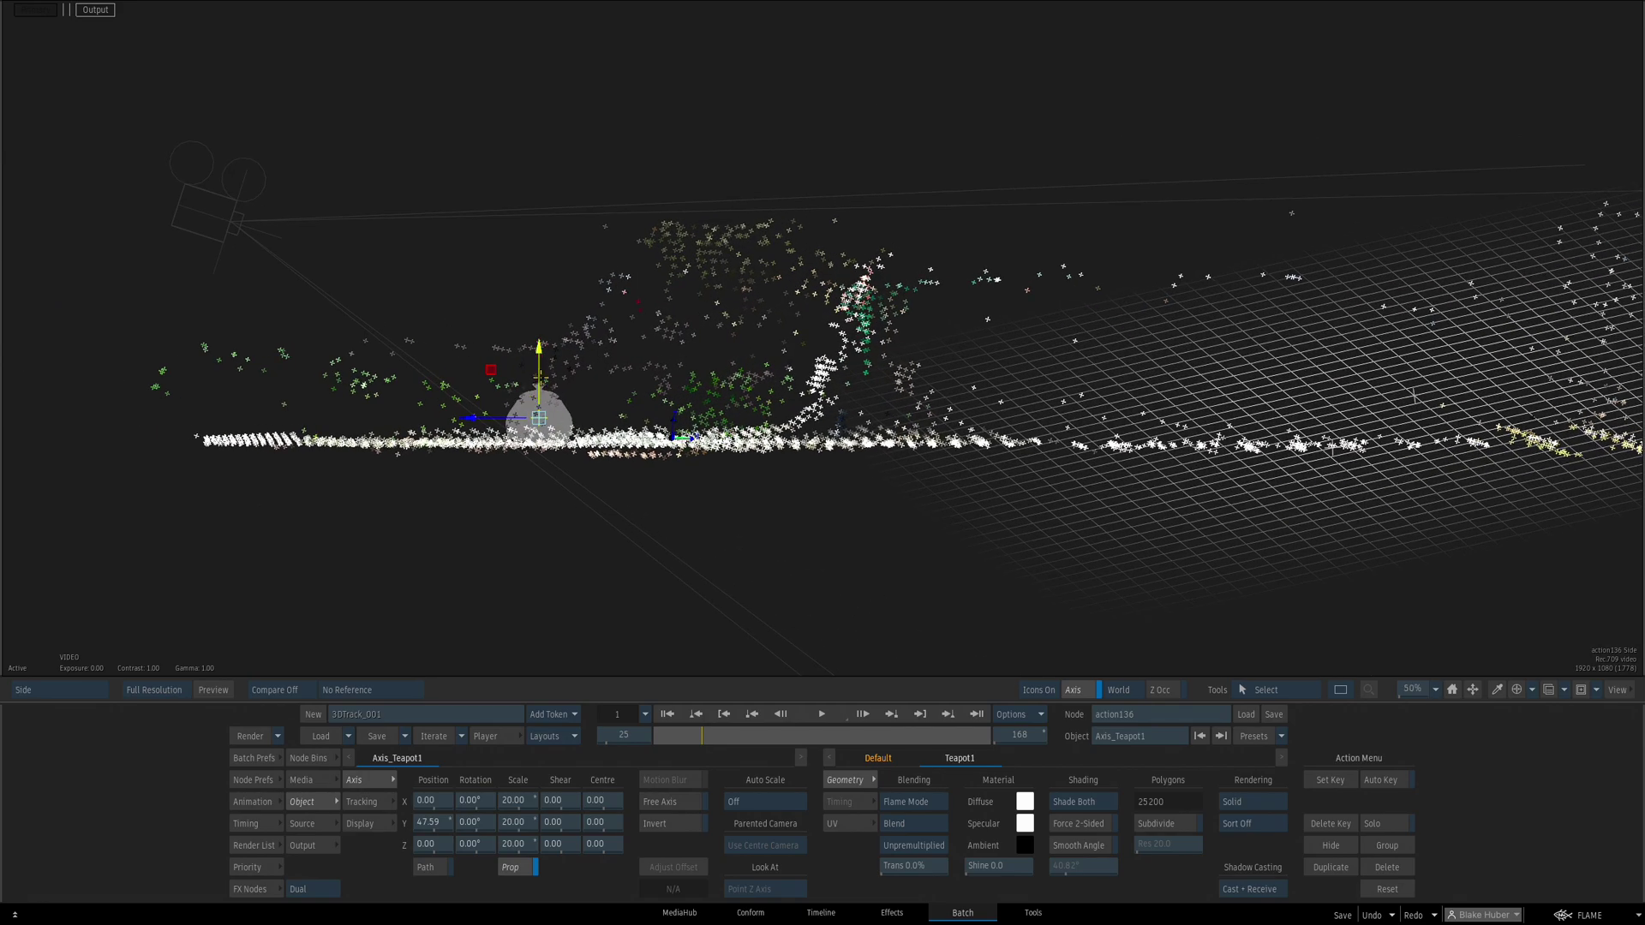
{"action": "left_click_drag", "start_coordinate": [504, 418], "coordinate": [665, 414]}
{"action": "key", "text": "shift+F7"}
{"action": "left_click_drag", "start_coordinate": [778, 454], "coordinate": [861, 416]}
{"action": "left_click_drag", "start_coordinate": [804, 359], "coordinate": [906, 360]}
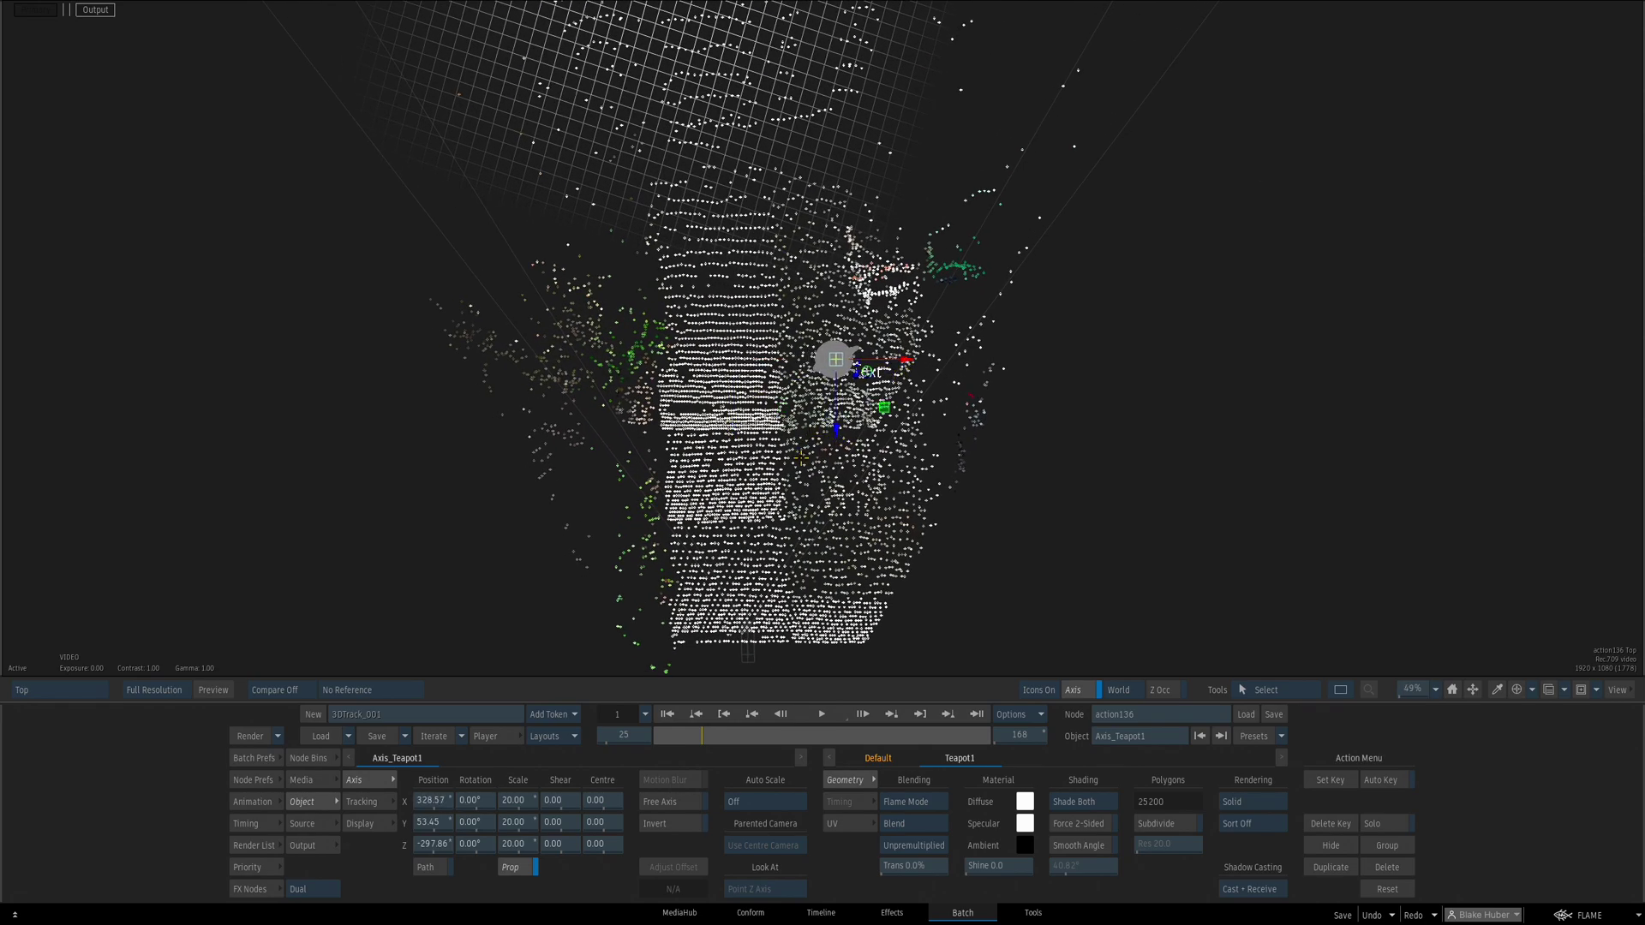
{"action": "key", "text": "shift+F5"}
{"action": "left_click_drag", "start_coordinate": [818, 432], "coordinate": [822, 406]}
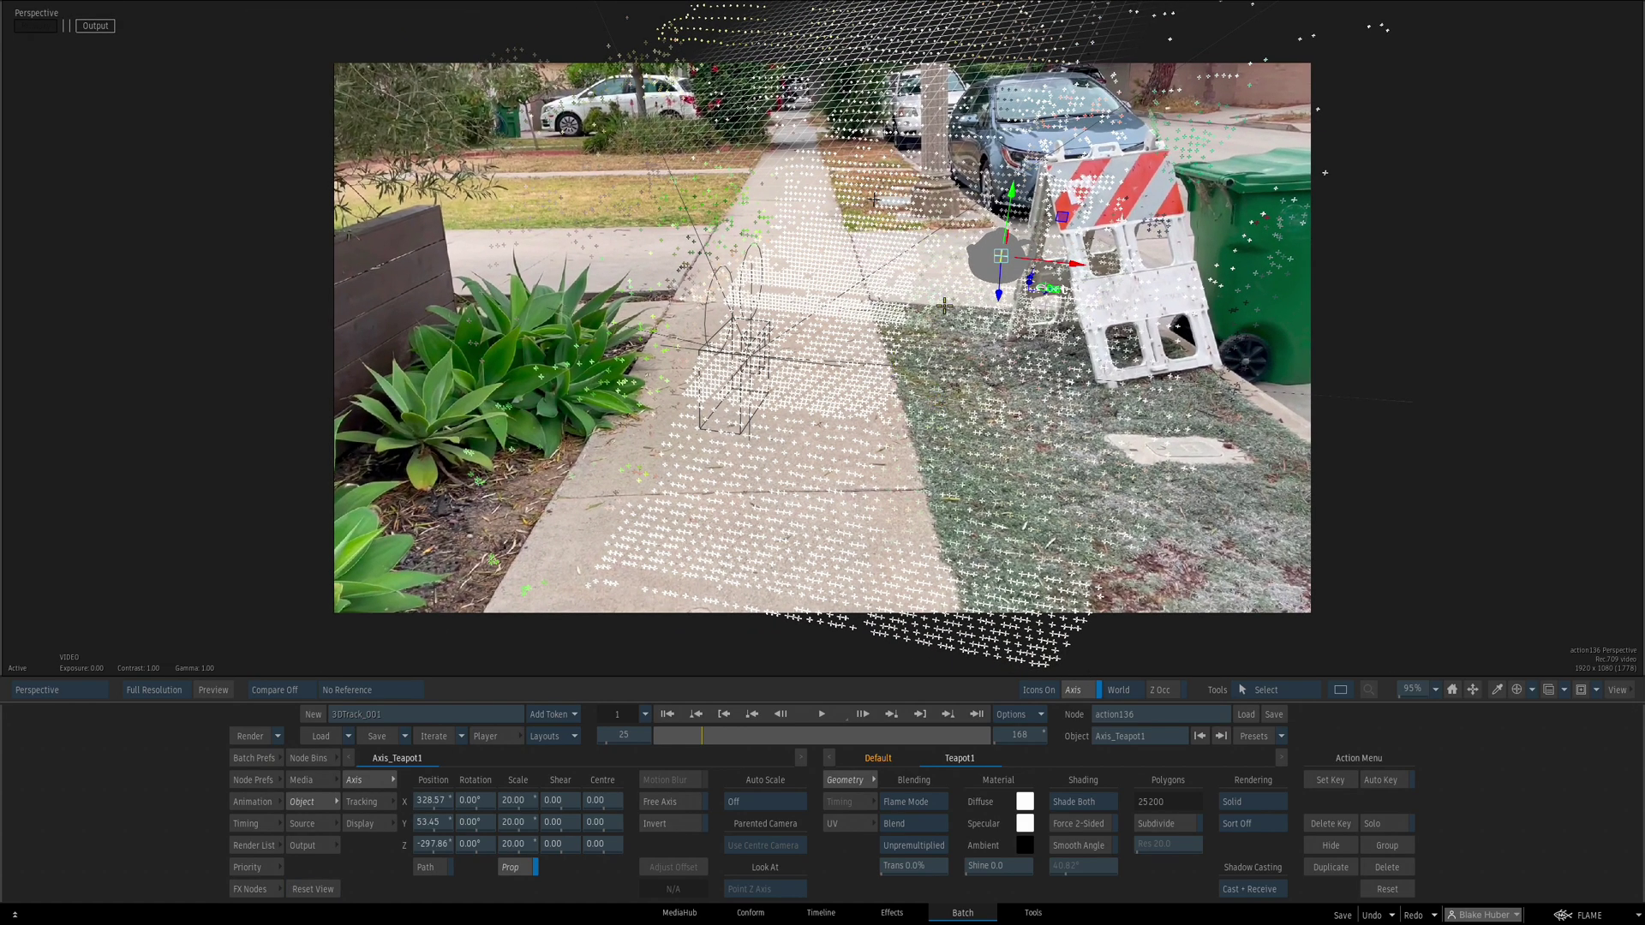
{"action": "mouse_move", "coordinate": [998, 309]}
{"action": "left_mouse_down"}
{"action": "mouse_move", "coordinate": [963, 319]}
{"action": "mouse_move", "coordinate": [806, 277]}
{"action": "mouse_move", "coordinate": [989, 321]}
{"action": "mouse_move", "coordinate": [841, 334]}
{"action": "mouse_move", "coordinate": [884, 470]}
{"action": "left_mouse_up"}
Return to the camera output, limit icon display to the selected object and hide the tracker overlay
{"action": "key", "text": "F4"}
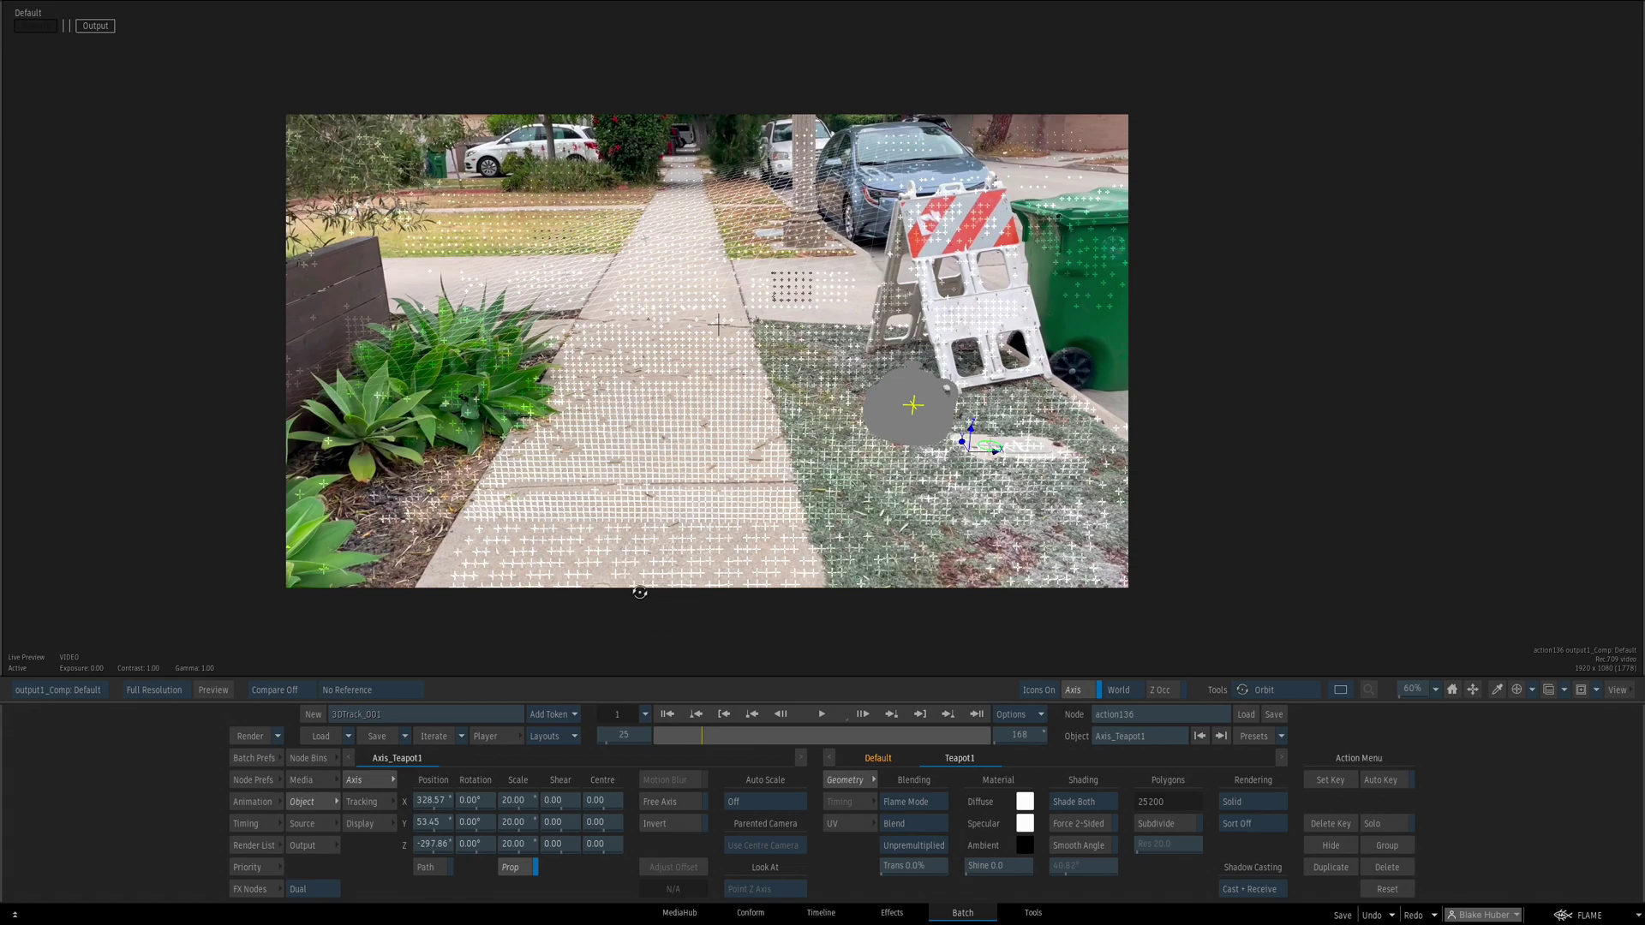
{"action": "key", "text": "ctrl+i"}
{"action": "key", "text": "ctrl+i"}
{"action": "key", "text": "ctrl+i"}
{"action": "key", "text": "ctrl+i"}
{"action": "key", "text": "ctrl+i"}
{"action": "key", "text": "i"}
{"action": "key", "text": "i"}
{"action": "key", "text": "i"}
{"action": "key", "text": "i"}
{"action": "key", "text": "i"}
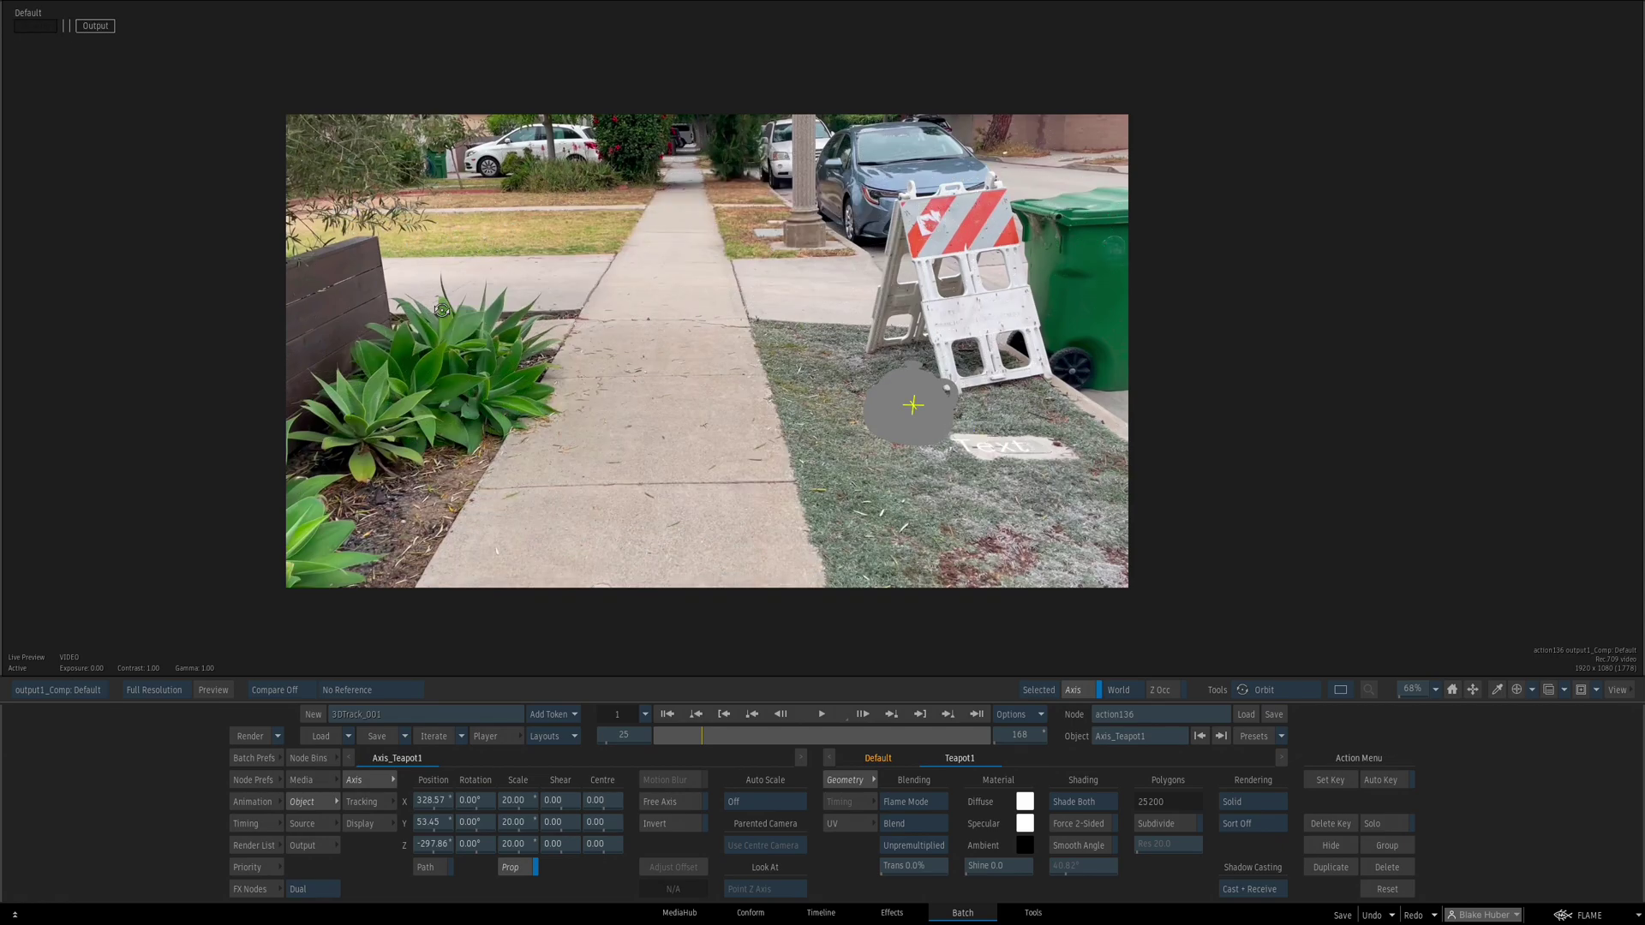
Return to frame 1 to check the teapot and text in the camera output, and display the teapot axis in object view
{"action": "left_click_drag", "start_coordinate": [709, 734], "coordinate": [653, 734]}
{"action": "left_click_drag", "start_coordinate": [781, 650], "coordinate": [723, 603]}
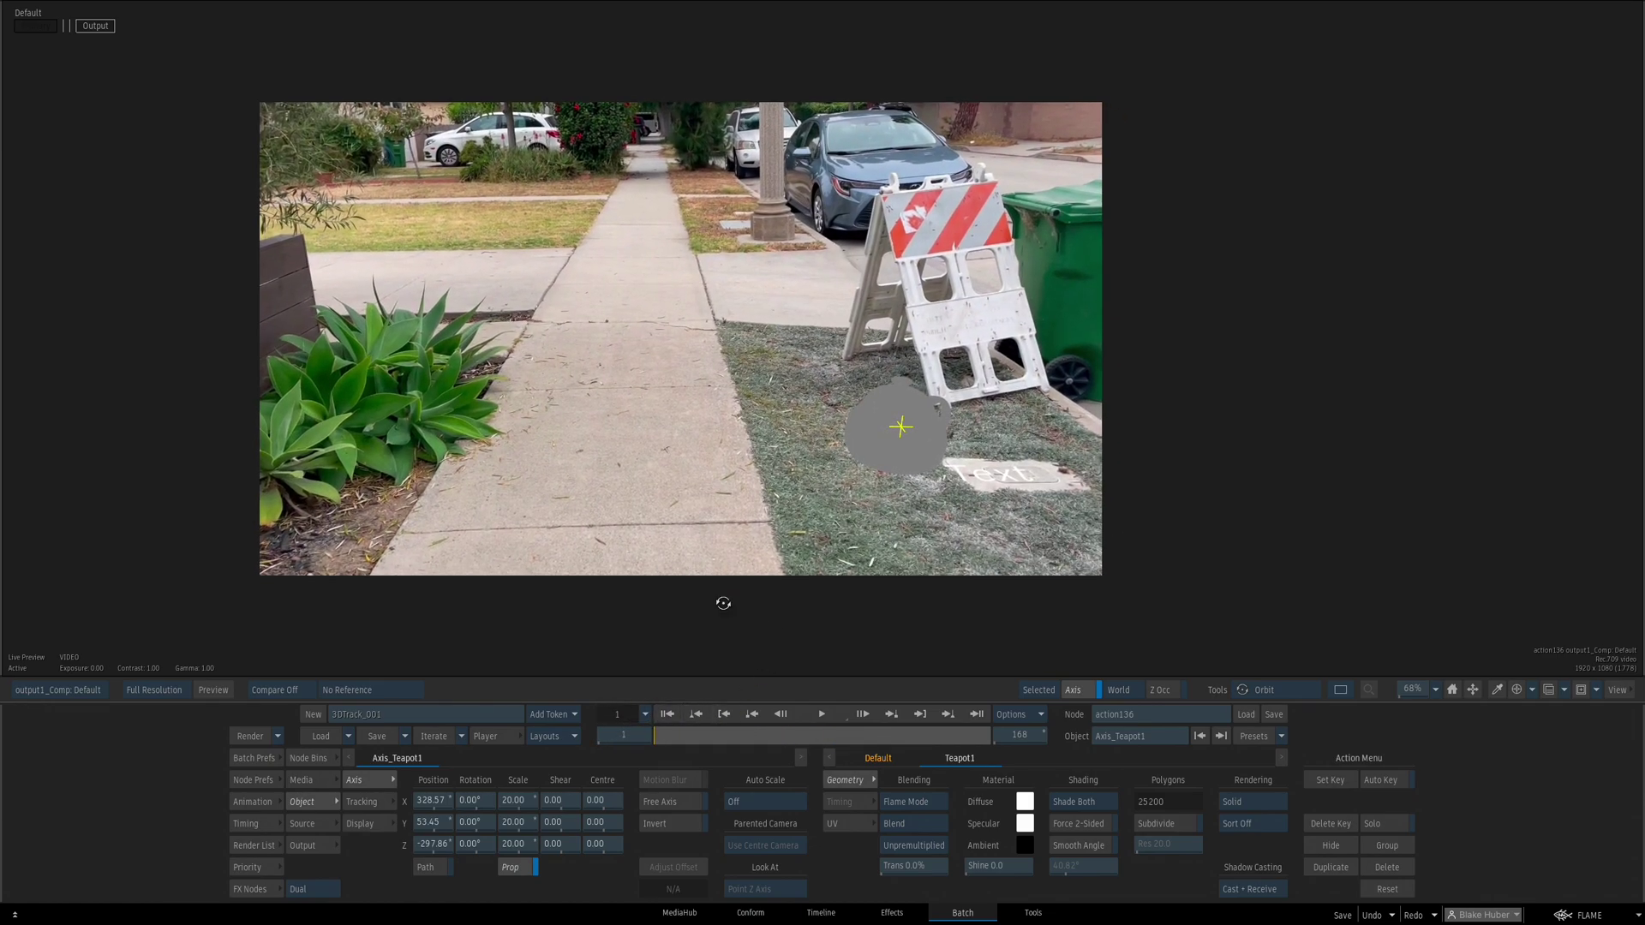
{"action": "key", "text": "F8"}
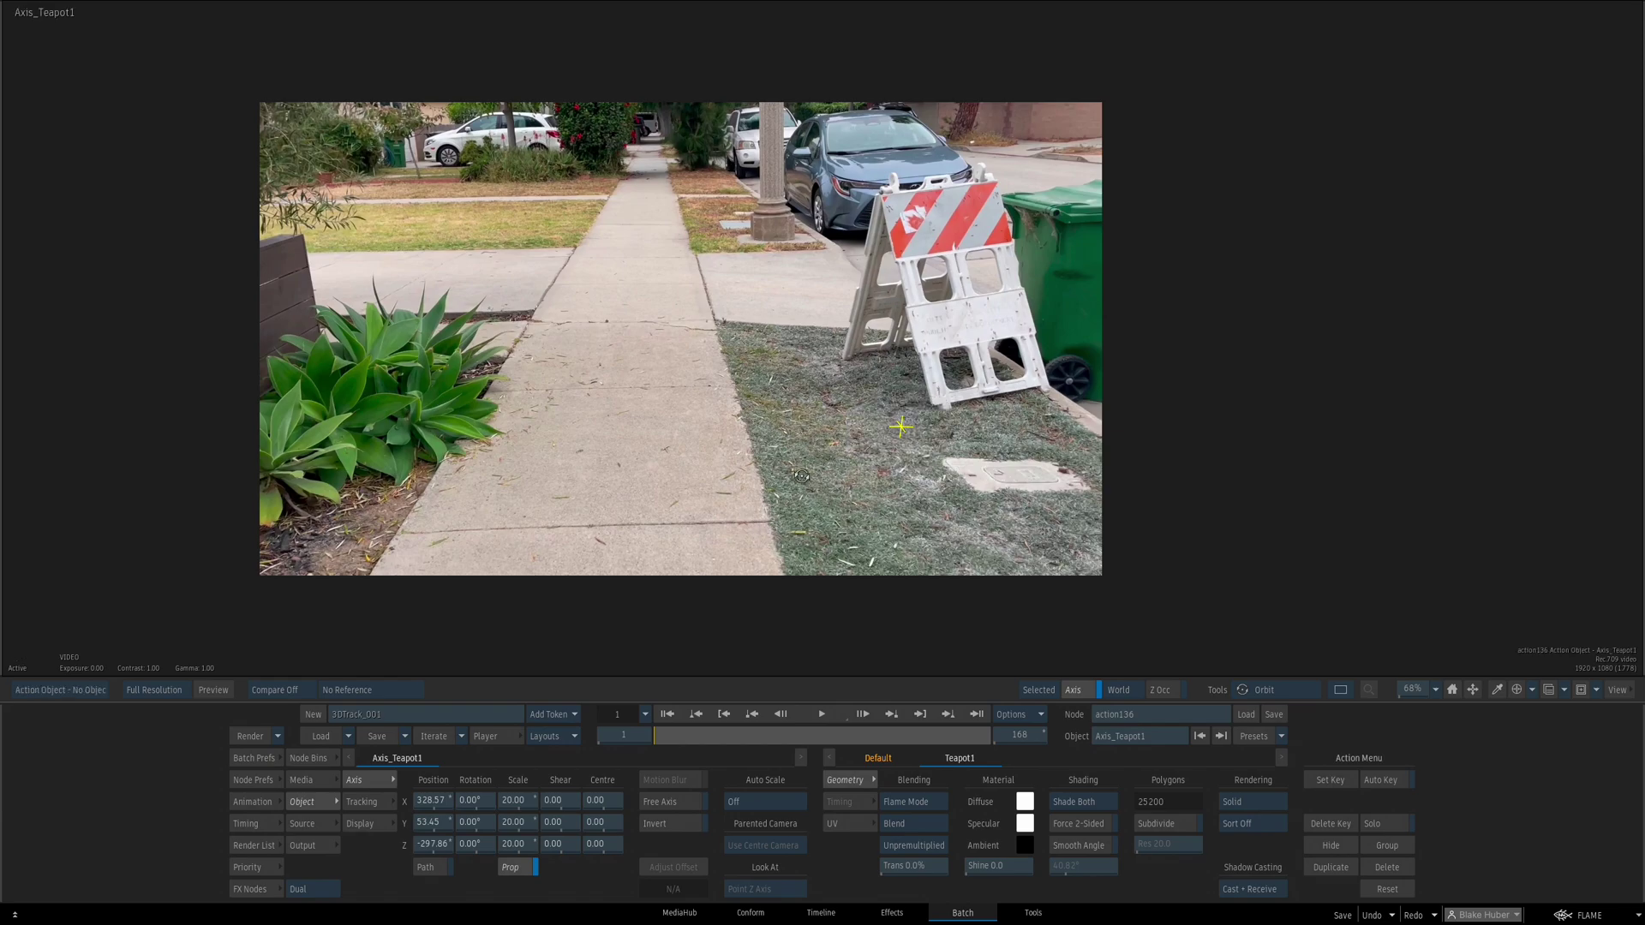
Display the camera analysis in its camera object view and select the block of trackers on the far part of the sidewalk
{"action": "key", "text": "Escape"}
{"action": "left_click", "coordinate": [686, 289]}
{"action": "double_click", "coordinate": [686, 290]}
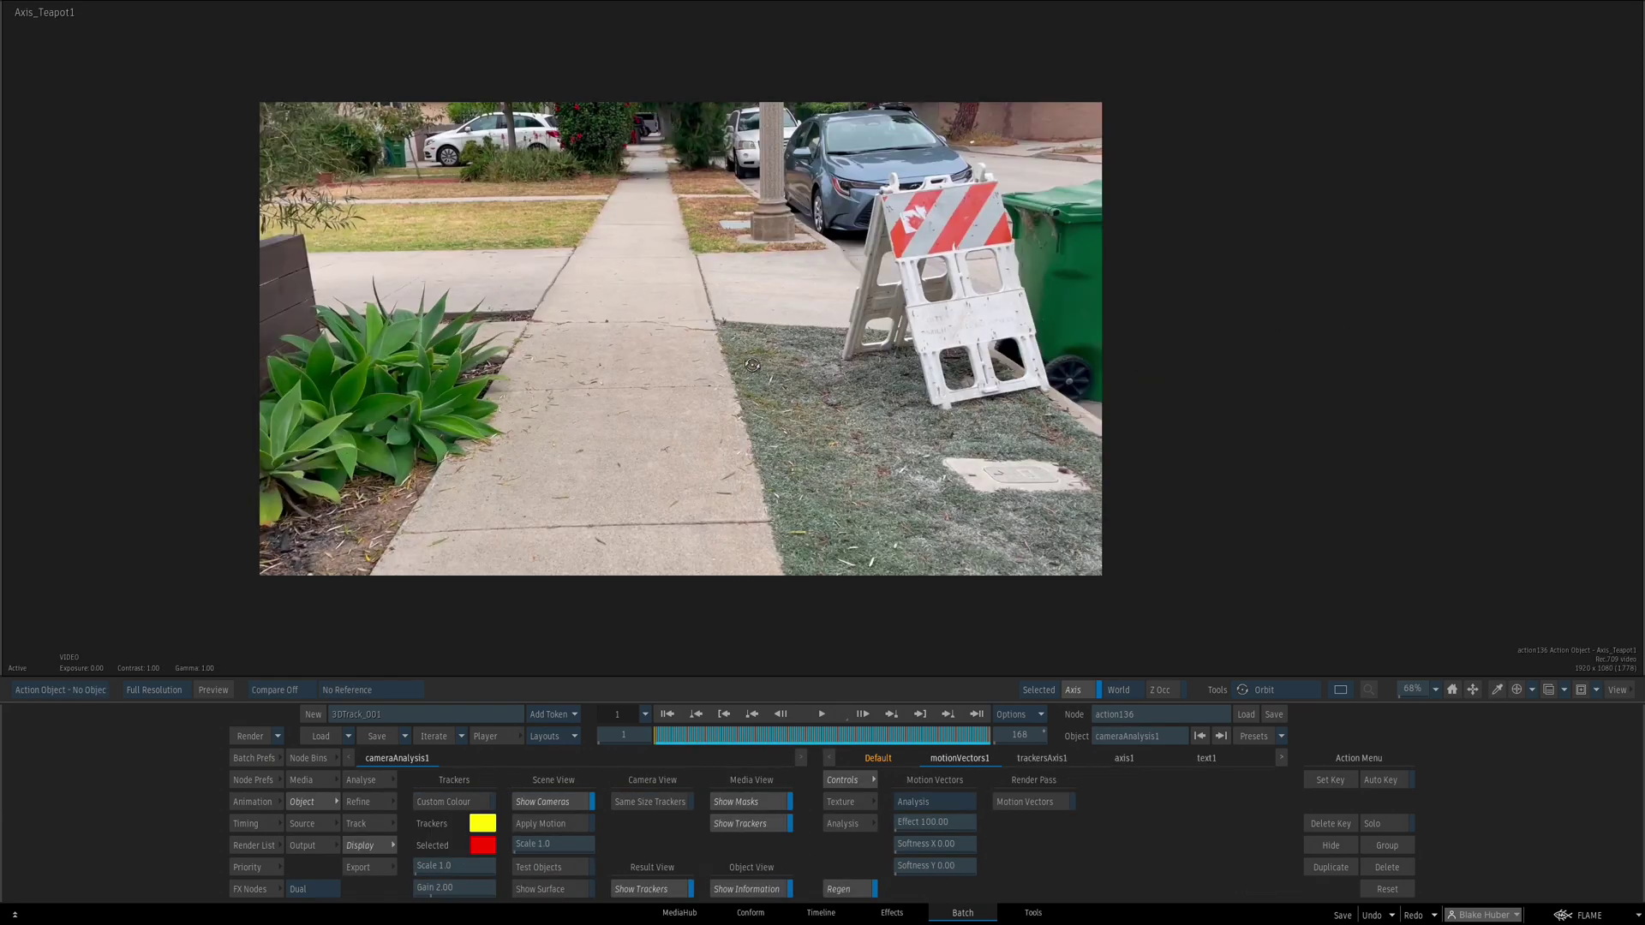
{"action": "left_click_drag", "start_coordinate": [718, 447], "coordinate": [641, 305]}
{"action": "left_click_drag", "start_coordinate": [627, 249], "coordinate": [704, 349]}
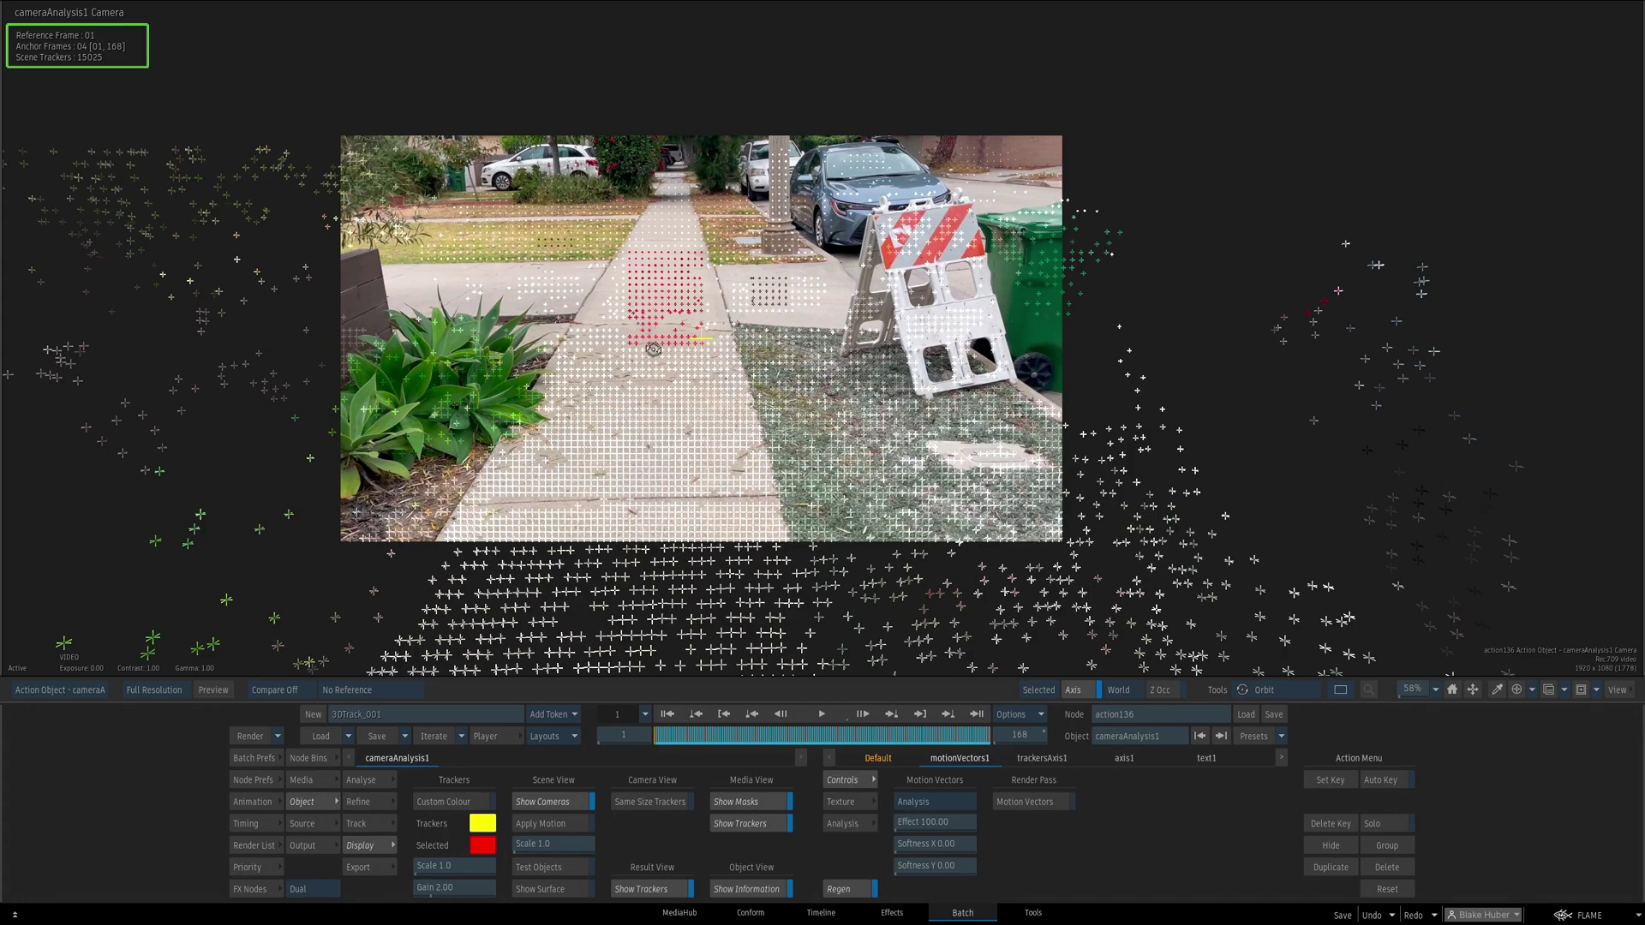
Toggle the camera analysis's Show Trackers option for the result view and compare the overlay in object view and camera output
{"action": "key", "text": "F4"}
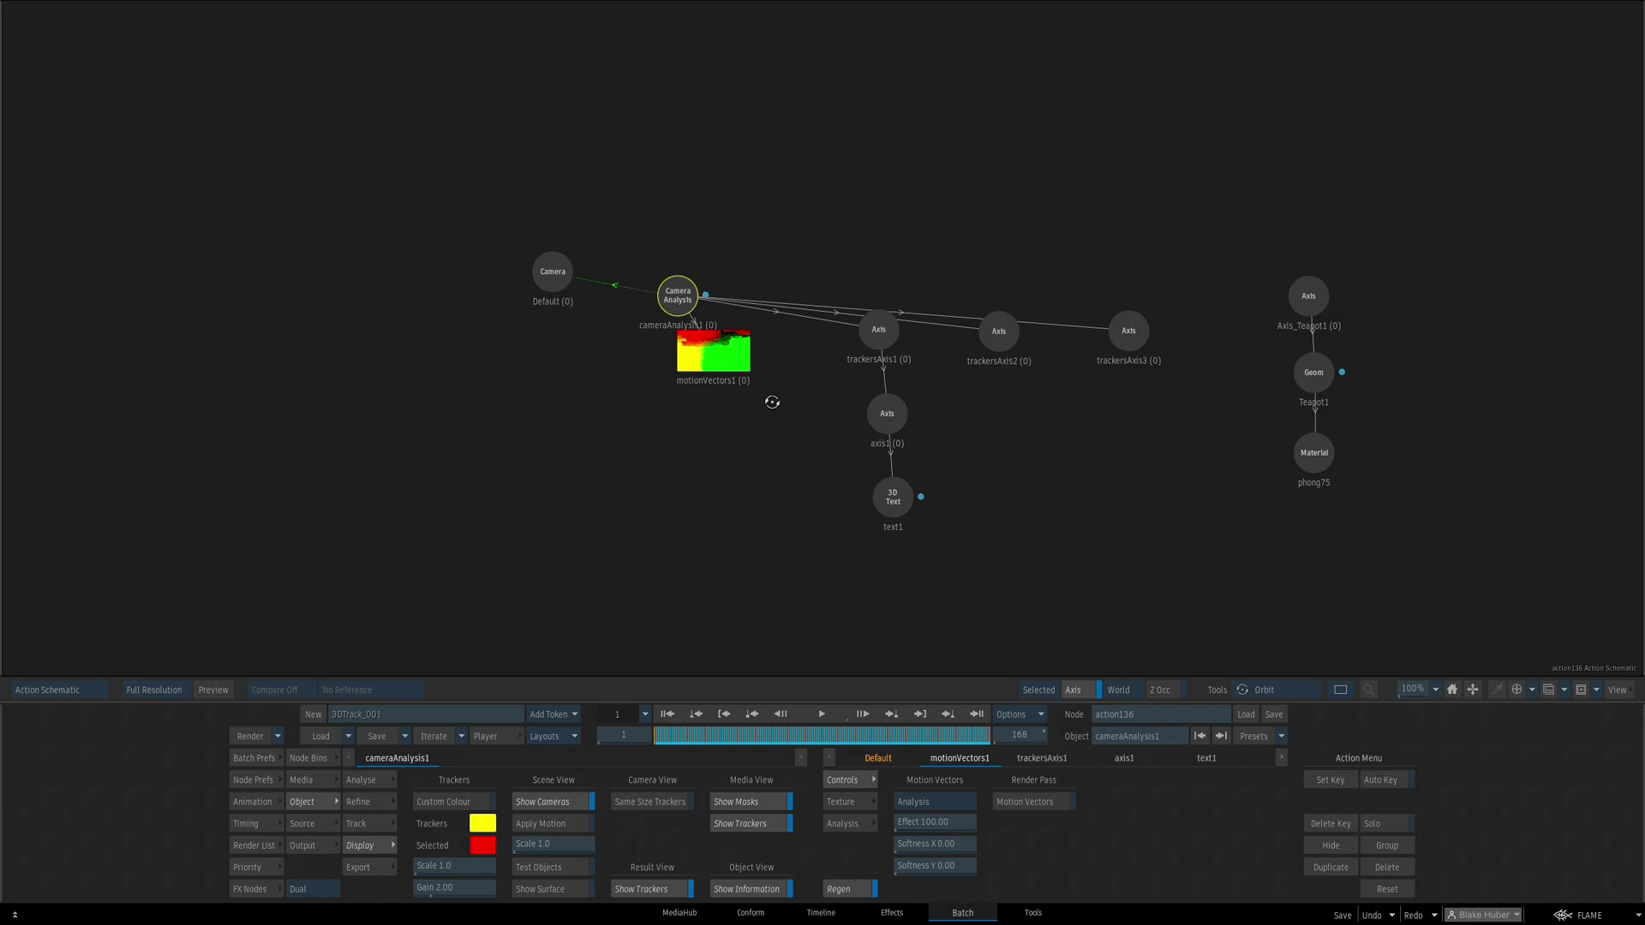
{"action": "double_click", "coordinate": [677, 296]}
{"action": "key", "text": "F8"}
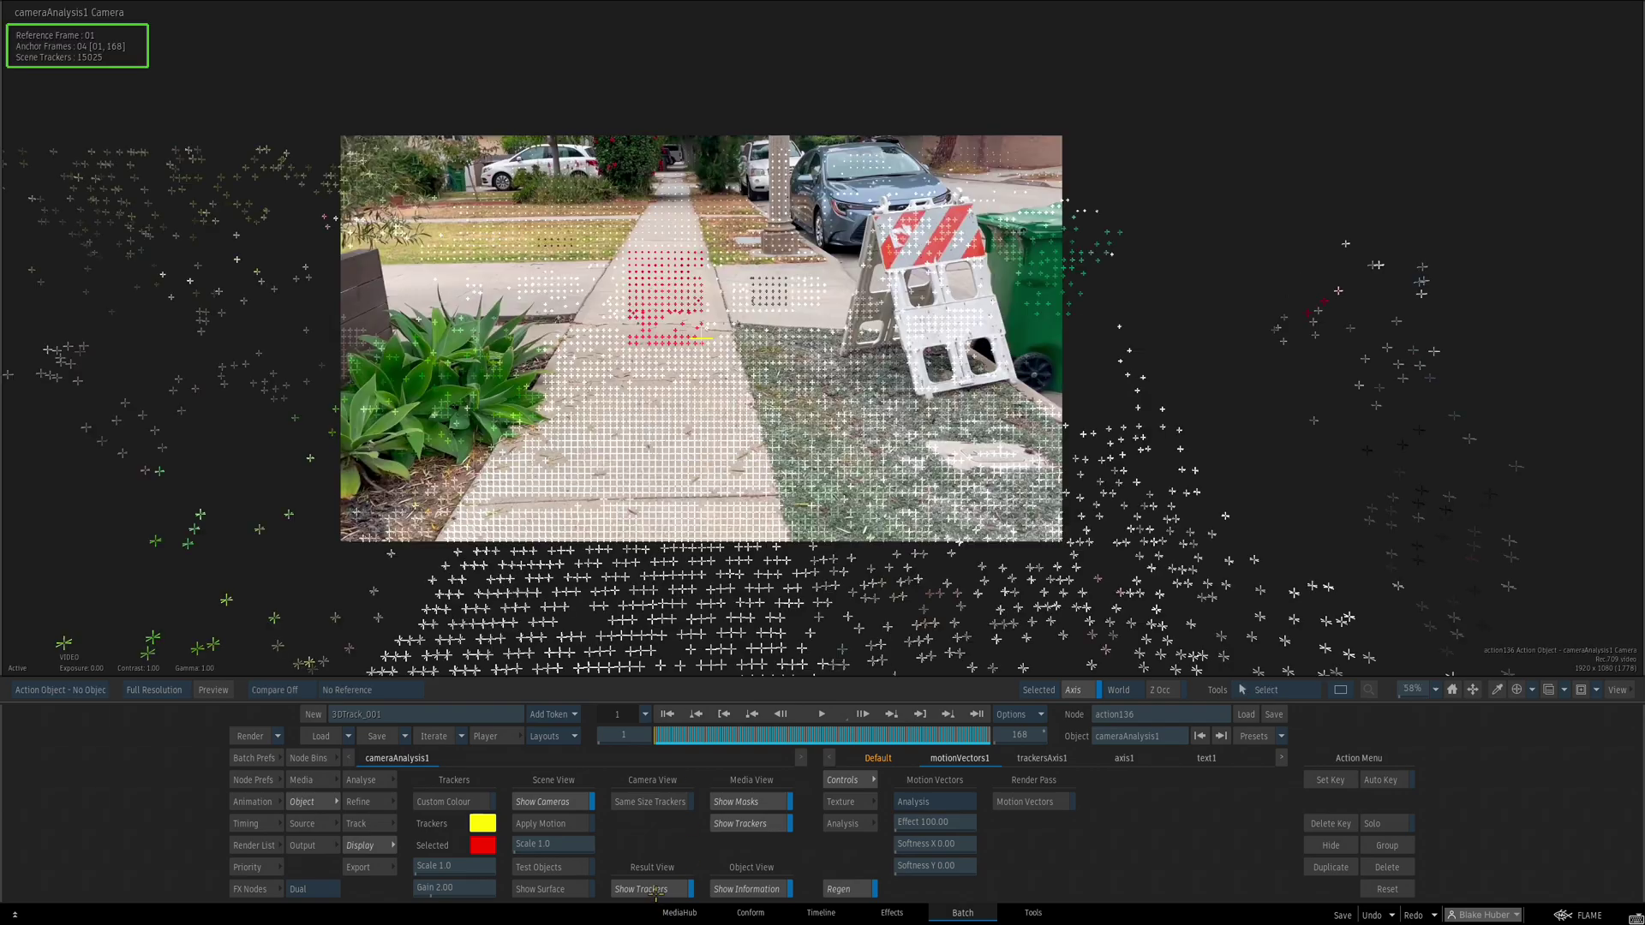
{"action": "left_click", "coordinate": [651, 885]}
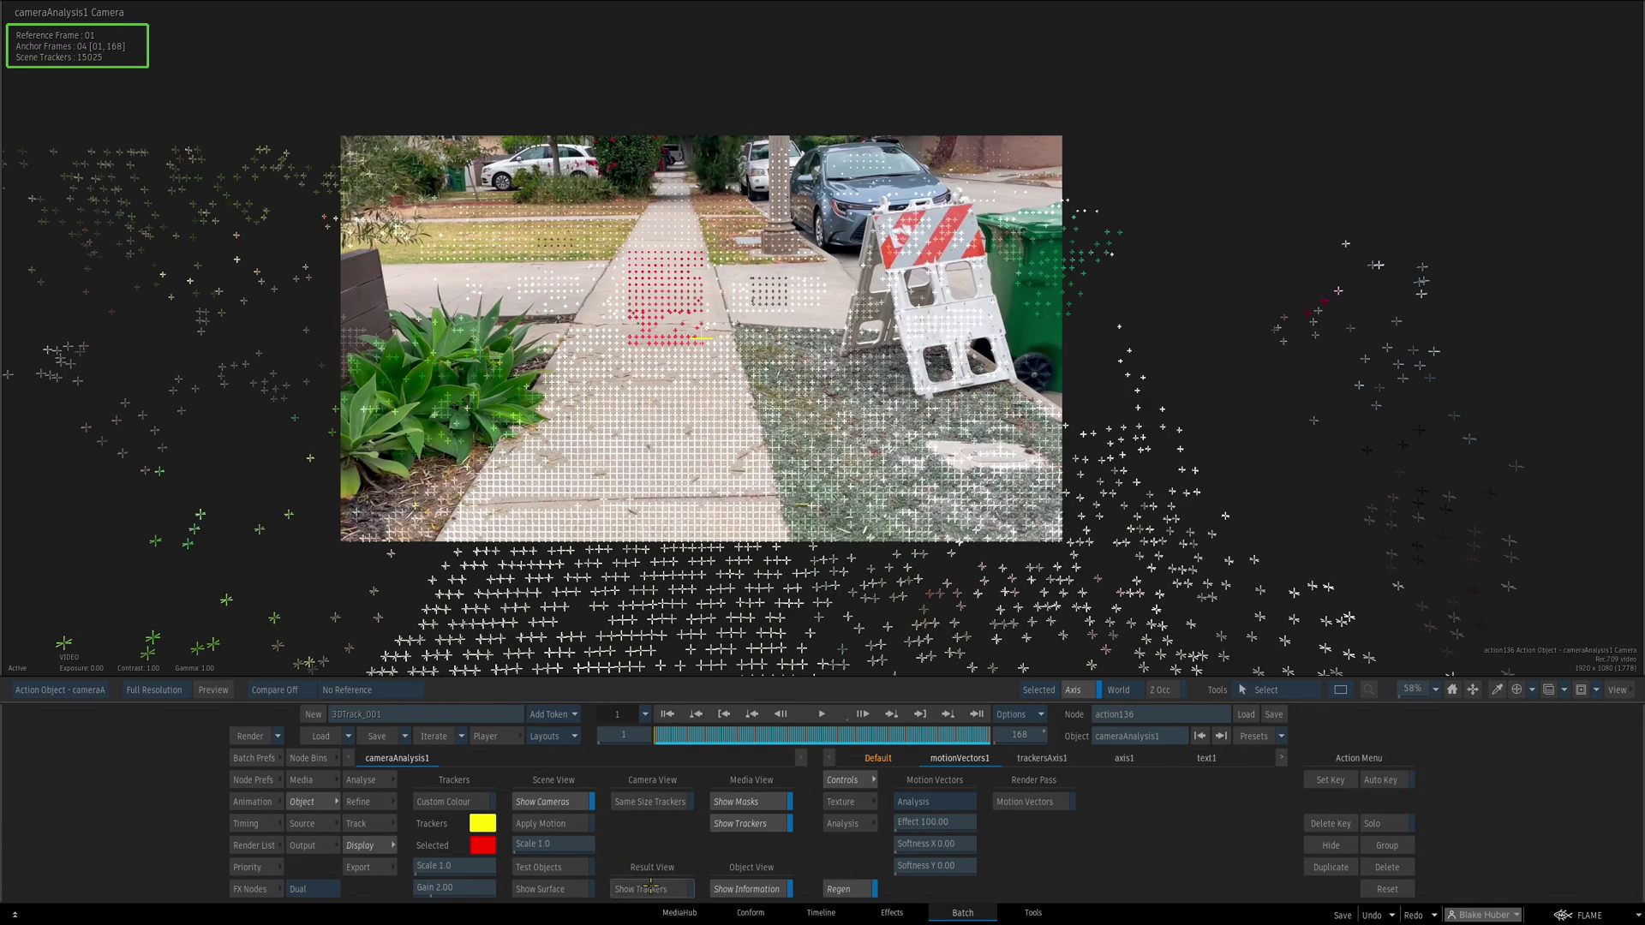
{"action": "key", "text": "F4"}
{"action": "left_click", "coordinate": [652, 889]}
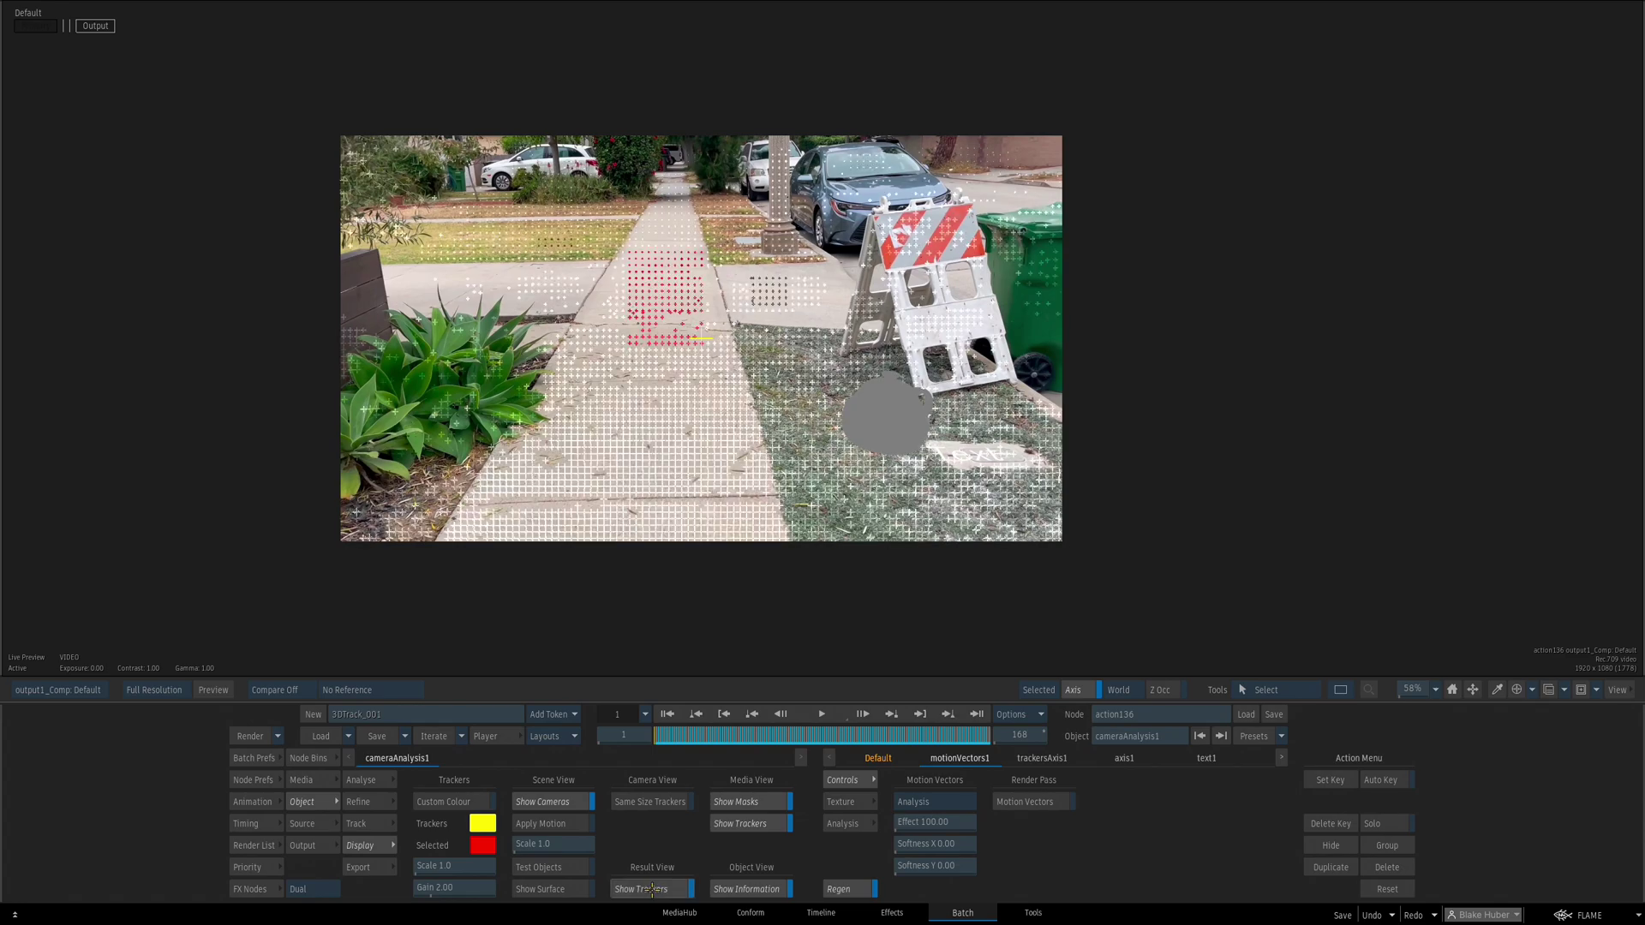
{"action": "left_click", "coordinate": [657, 890]}
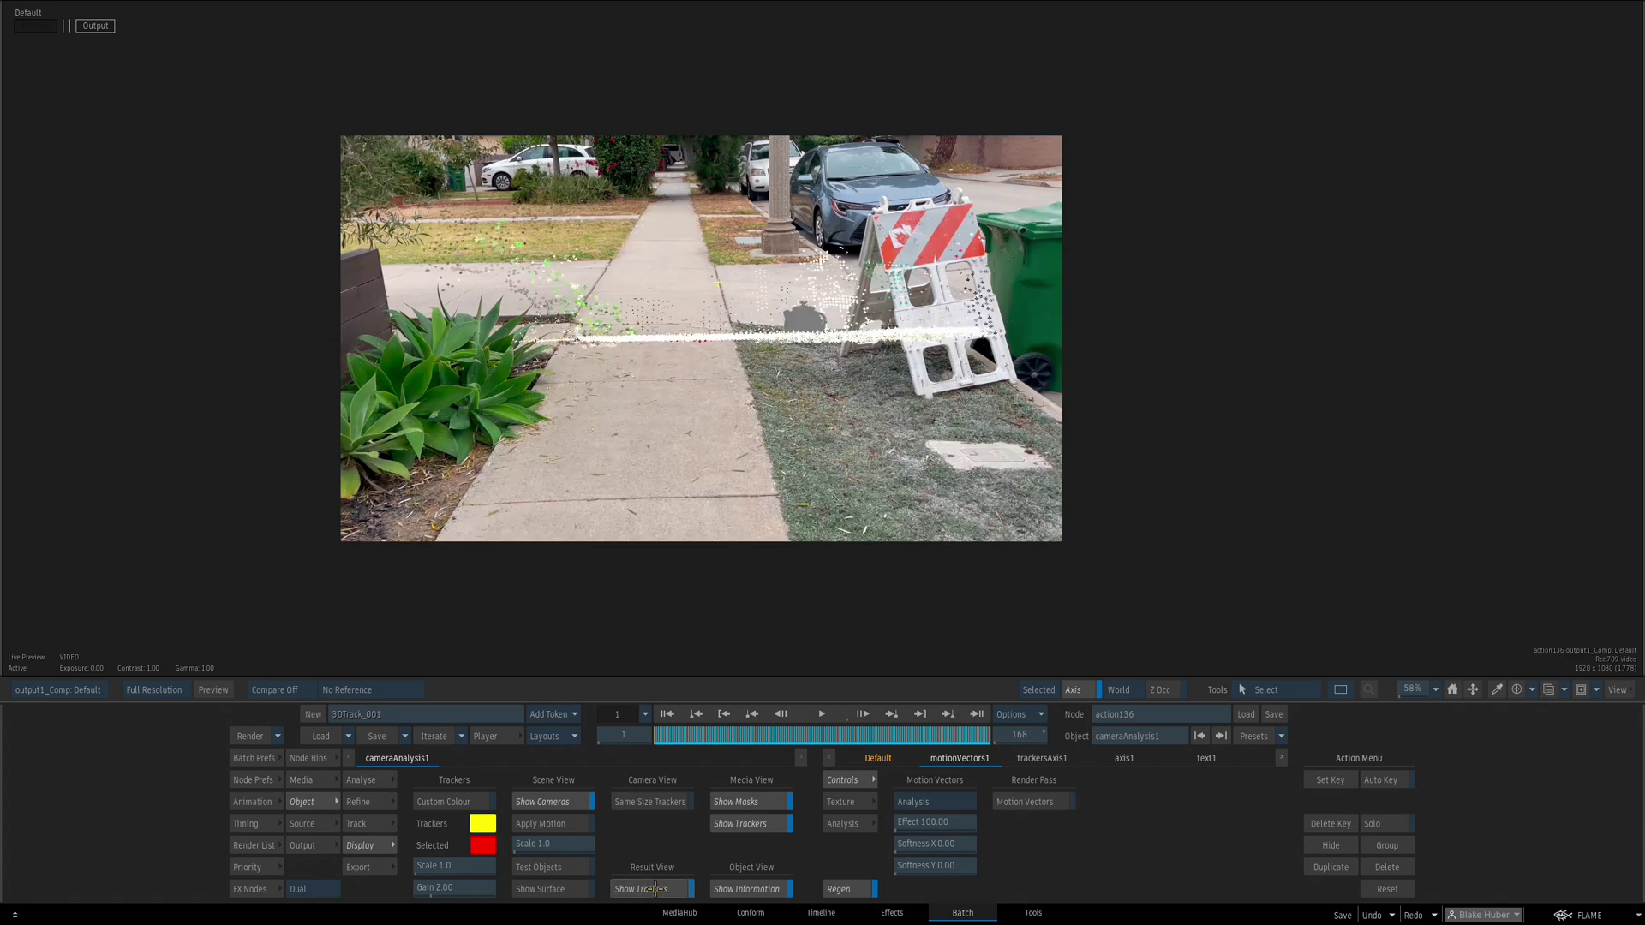
{"action": "left_click", "coordinate": [657, 891]}
{"action": "left_click", "coordinate": [657, 891]}
Reconnect the camera analysis node to the Default camera in the Action schematic and keep the analysis selected
{"action": "key", "text": "Escape"}
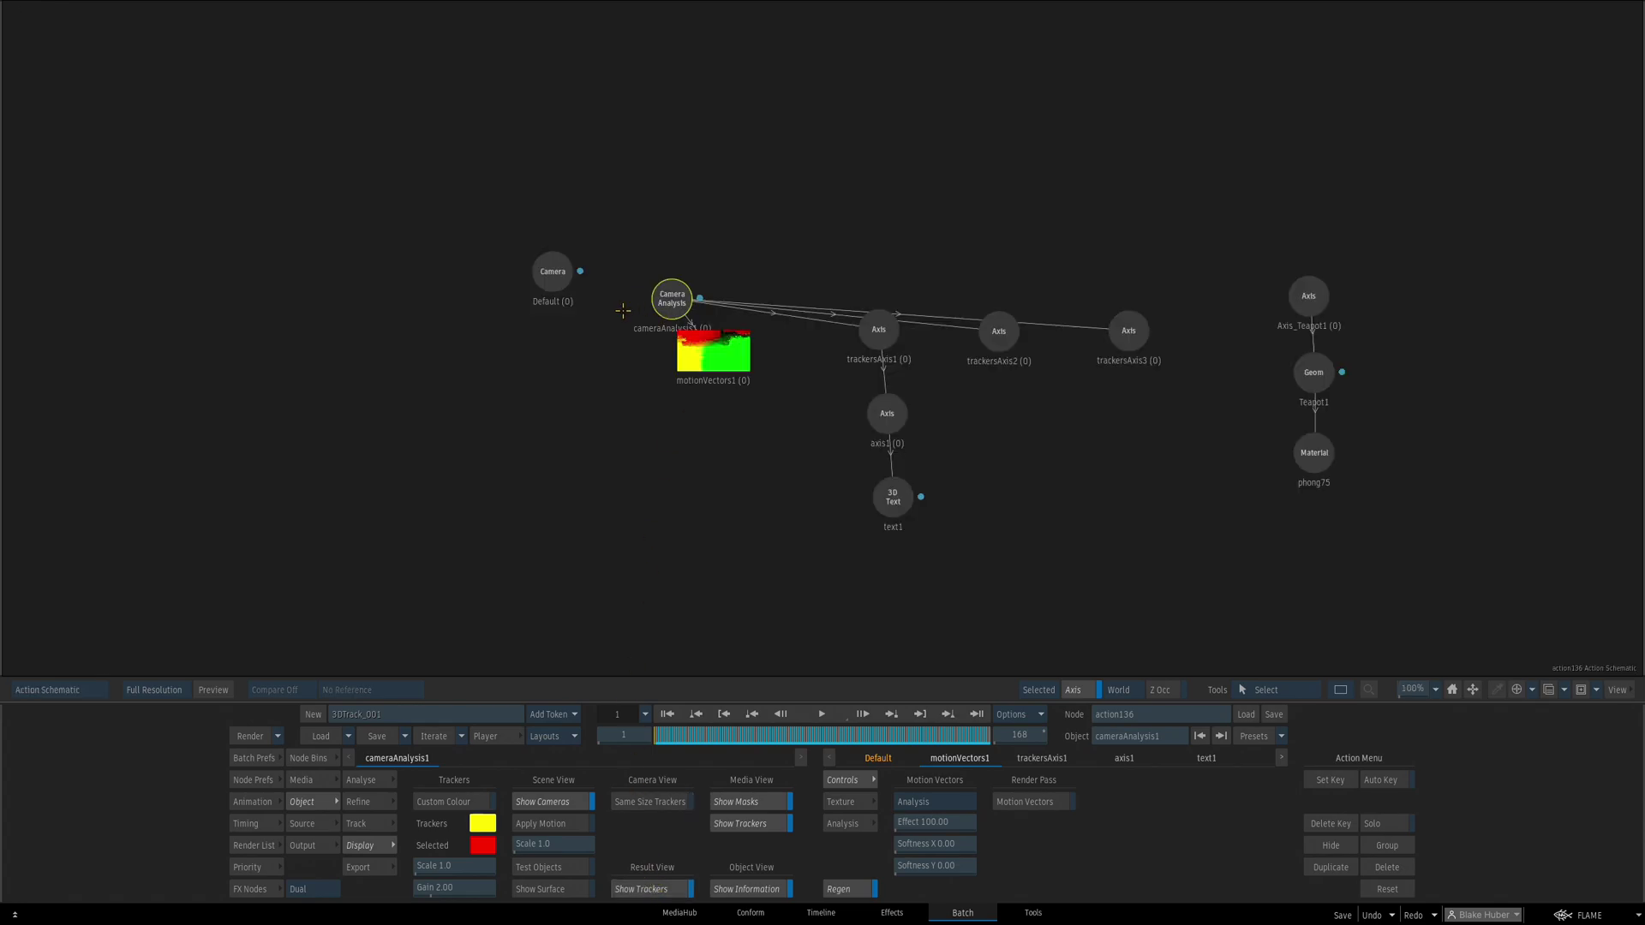
{"action": "left_click_drag", "start_coordinate": [667, 297], "coordinate": [553, 272]}
{"action": "left_click", "coordinate": [665, 297]}
Examine the teapot and text against the tracker point cloud in the side, top and perspective views
{"action": "key", "text": "F4"}
{"action": "key", "text": "F5"}
{"action": "key", "text": "F3"}
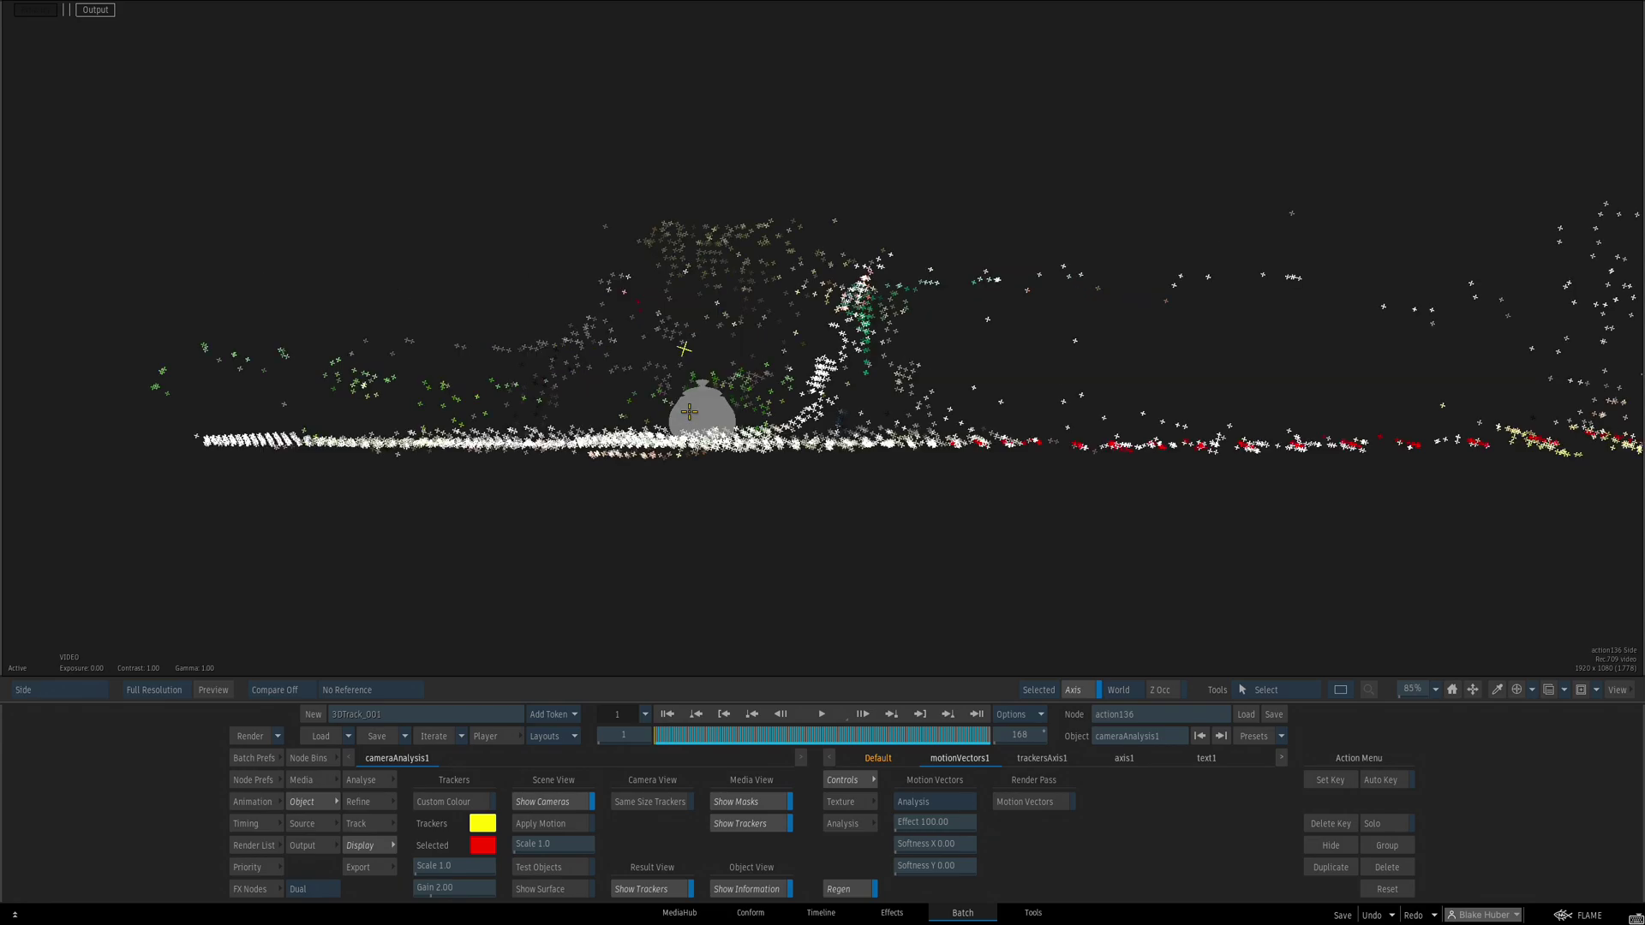
{"action": "left_click_drag", "start_coordinate": [689, 411], "coordinate": [706, 448]}
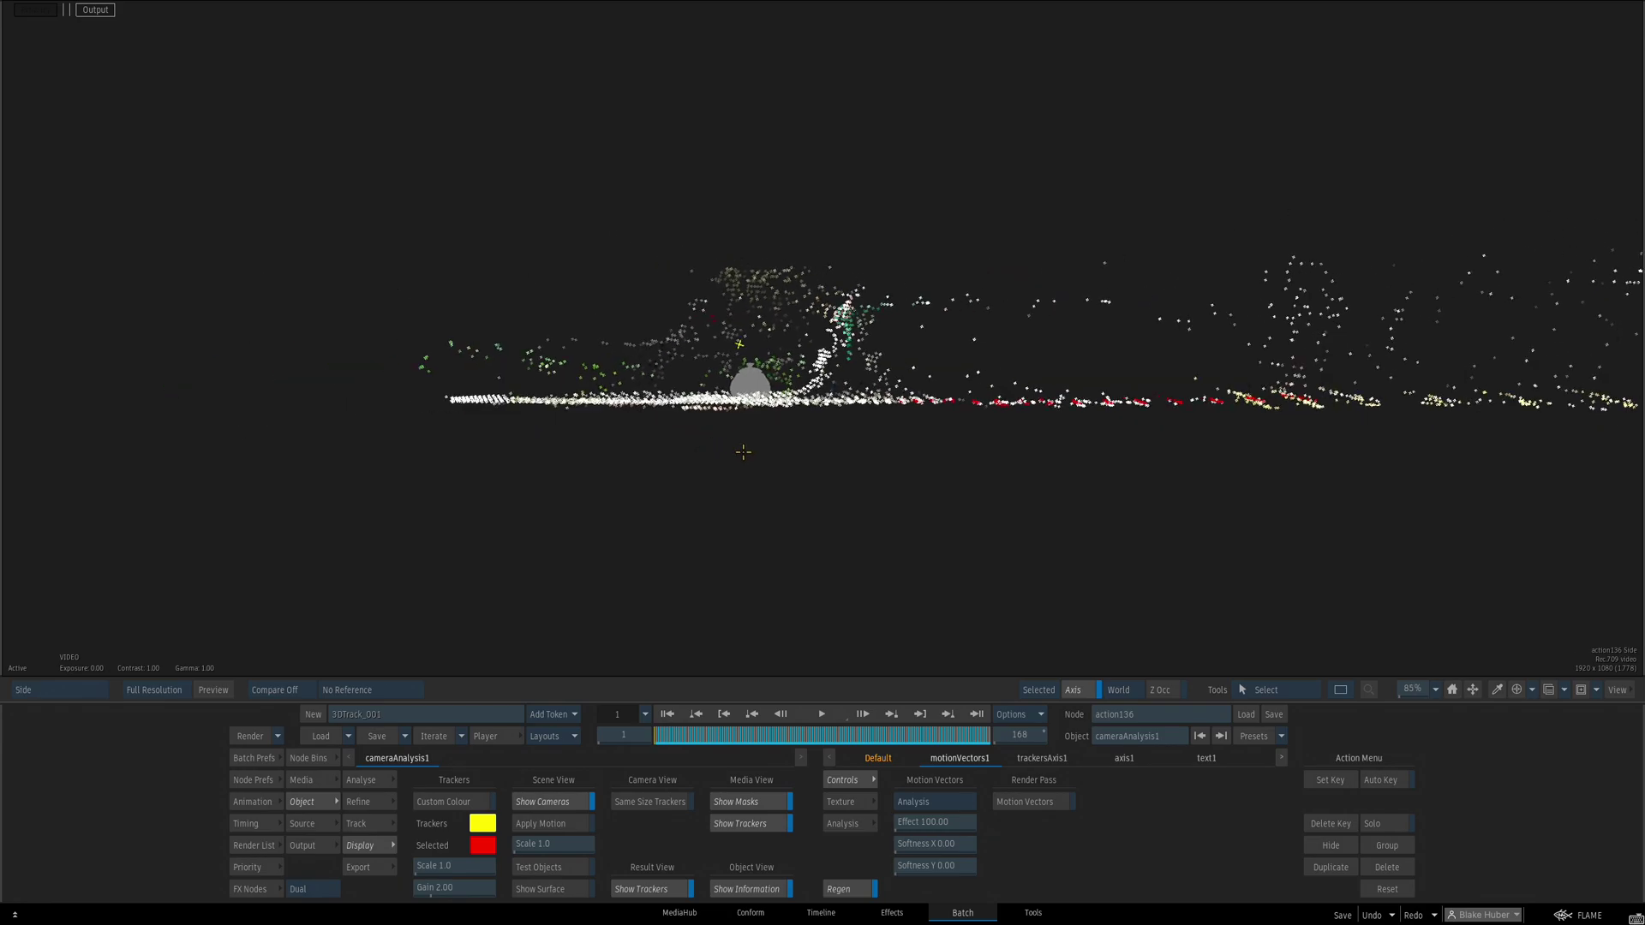
{"action": "key", "text": "F4"}
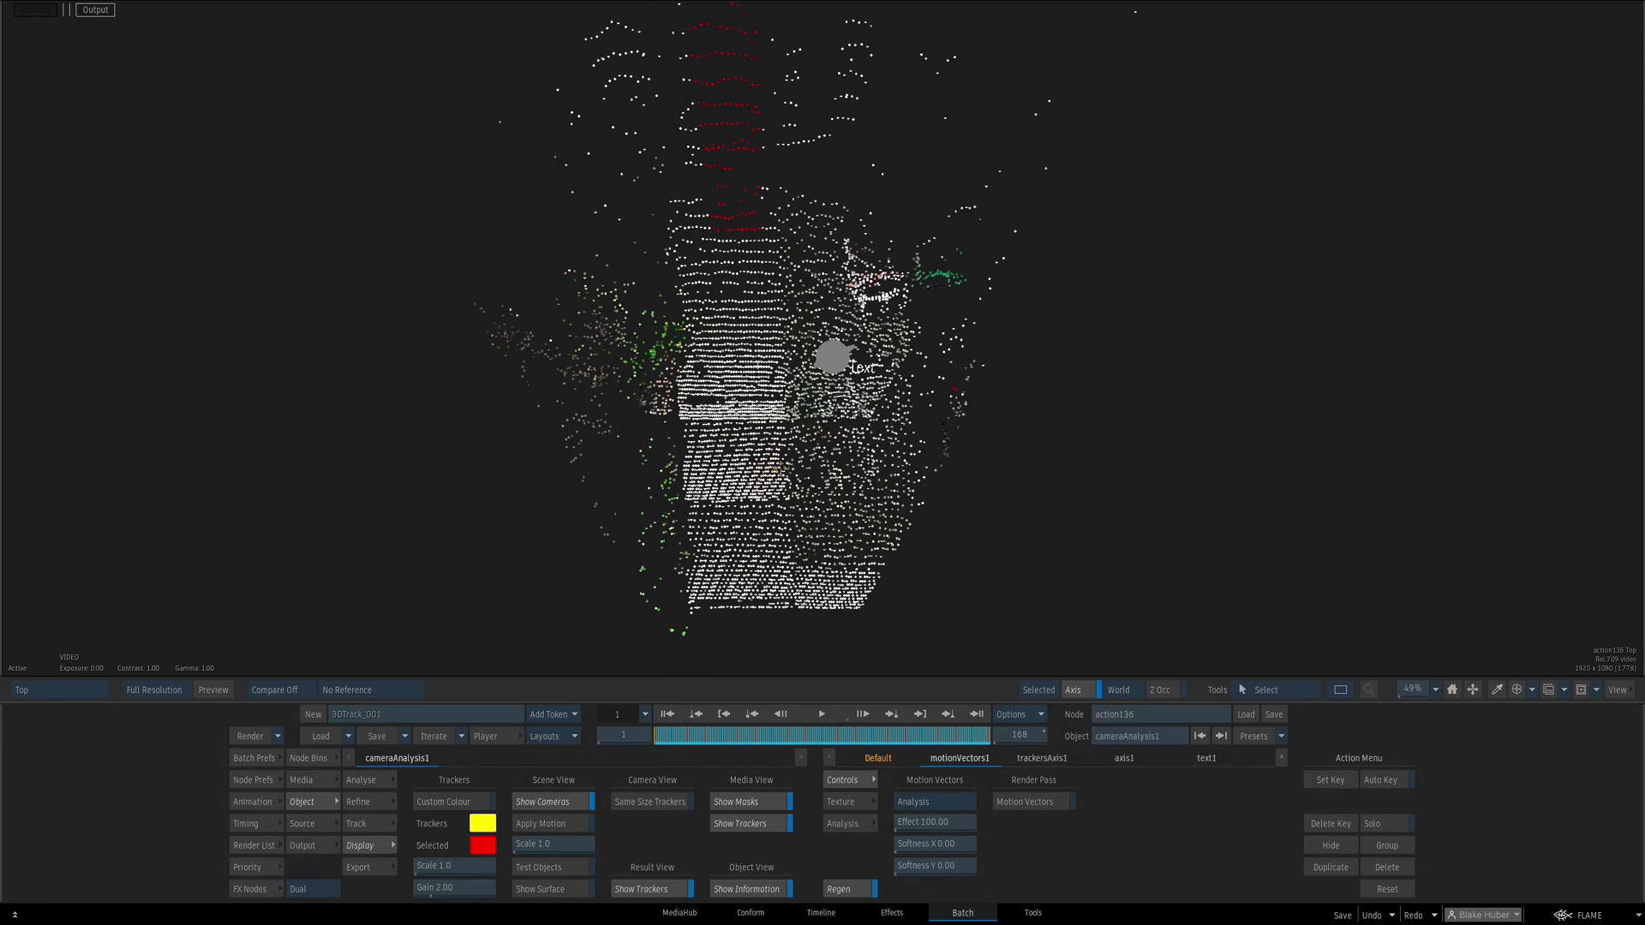
{"action": "key", "text": "F1"}
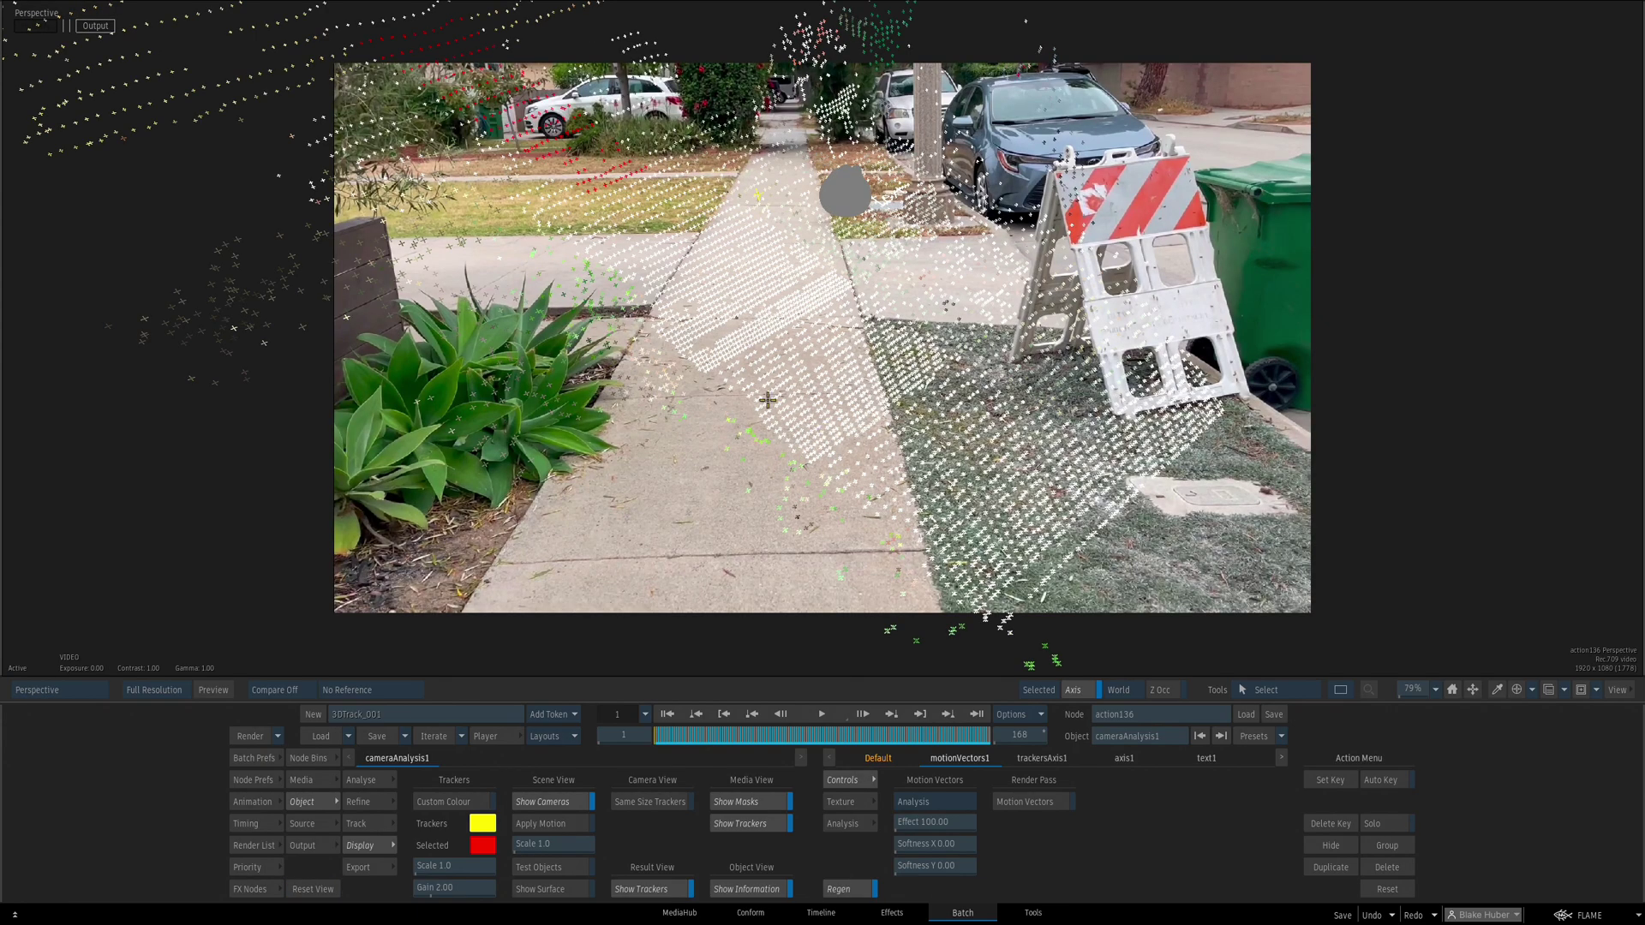
Select the teapot's axis and the camera analysis in turn in the schematic, and check the analysis's tracker overlay in the camera output
{"action": "key", "text": "F4"}
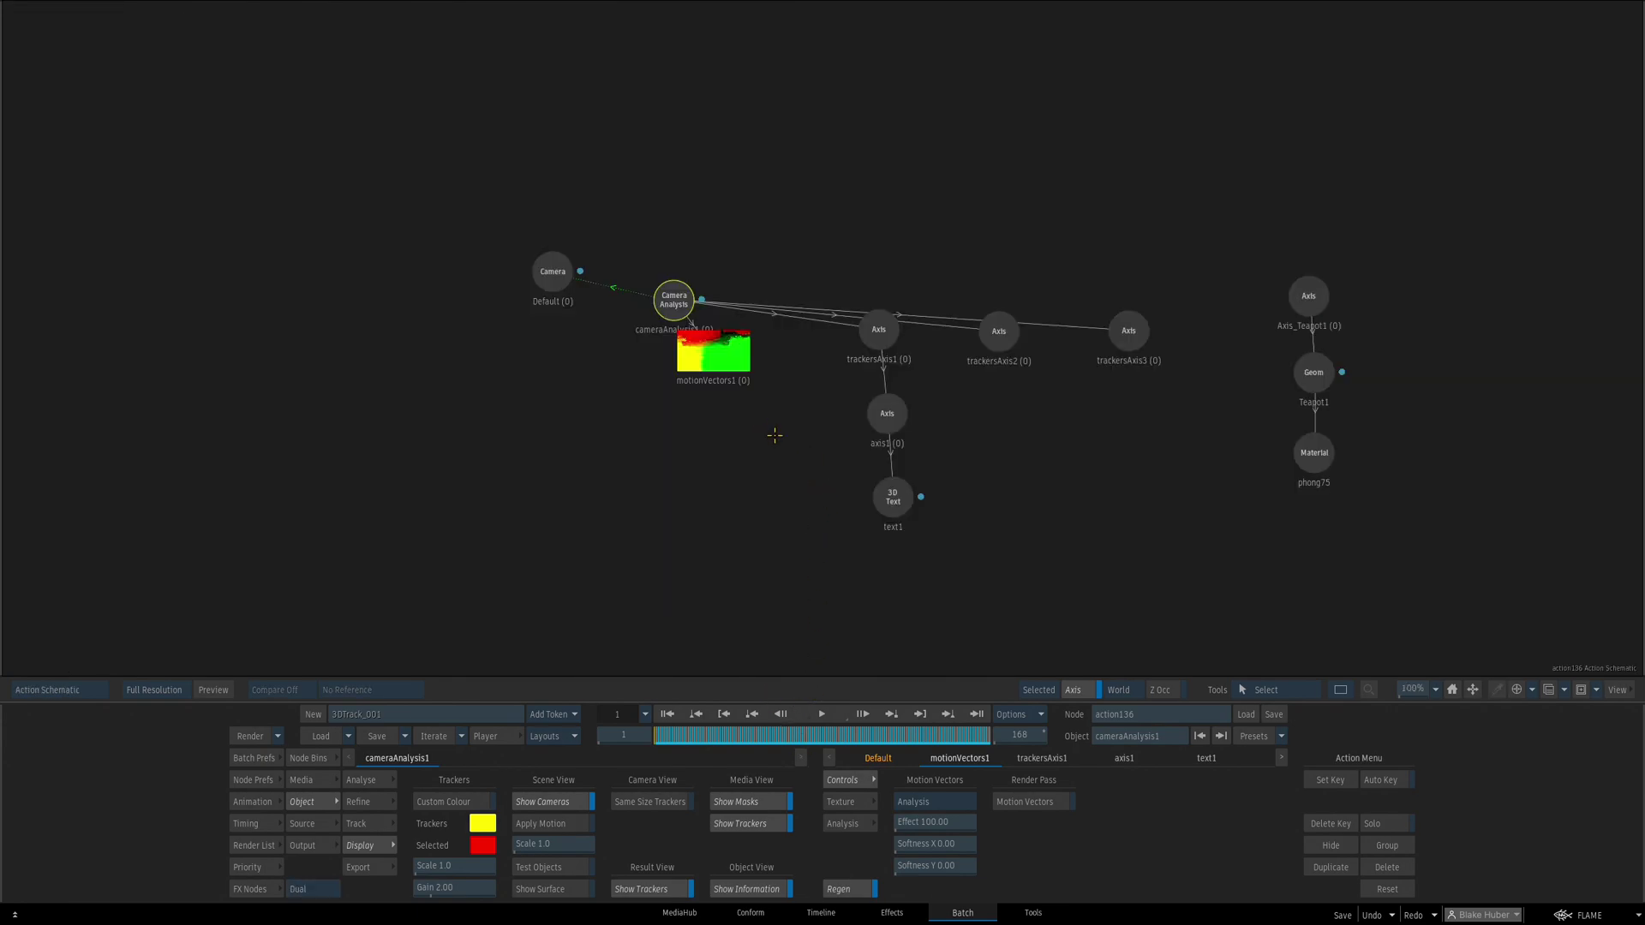
{"action": "left_click_drag", "start_coordinate": [1308, 295], "coordinate": [1303, 301]}
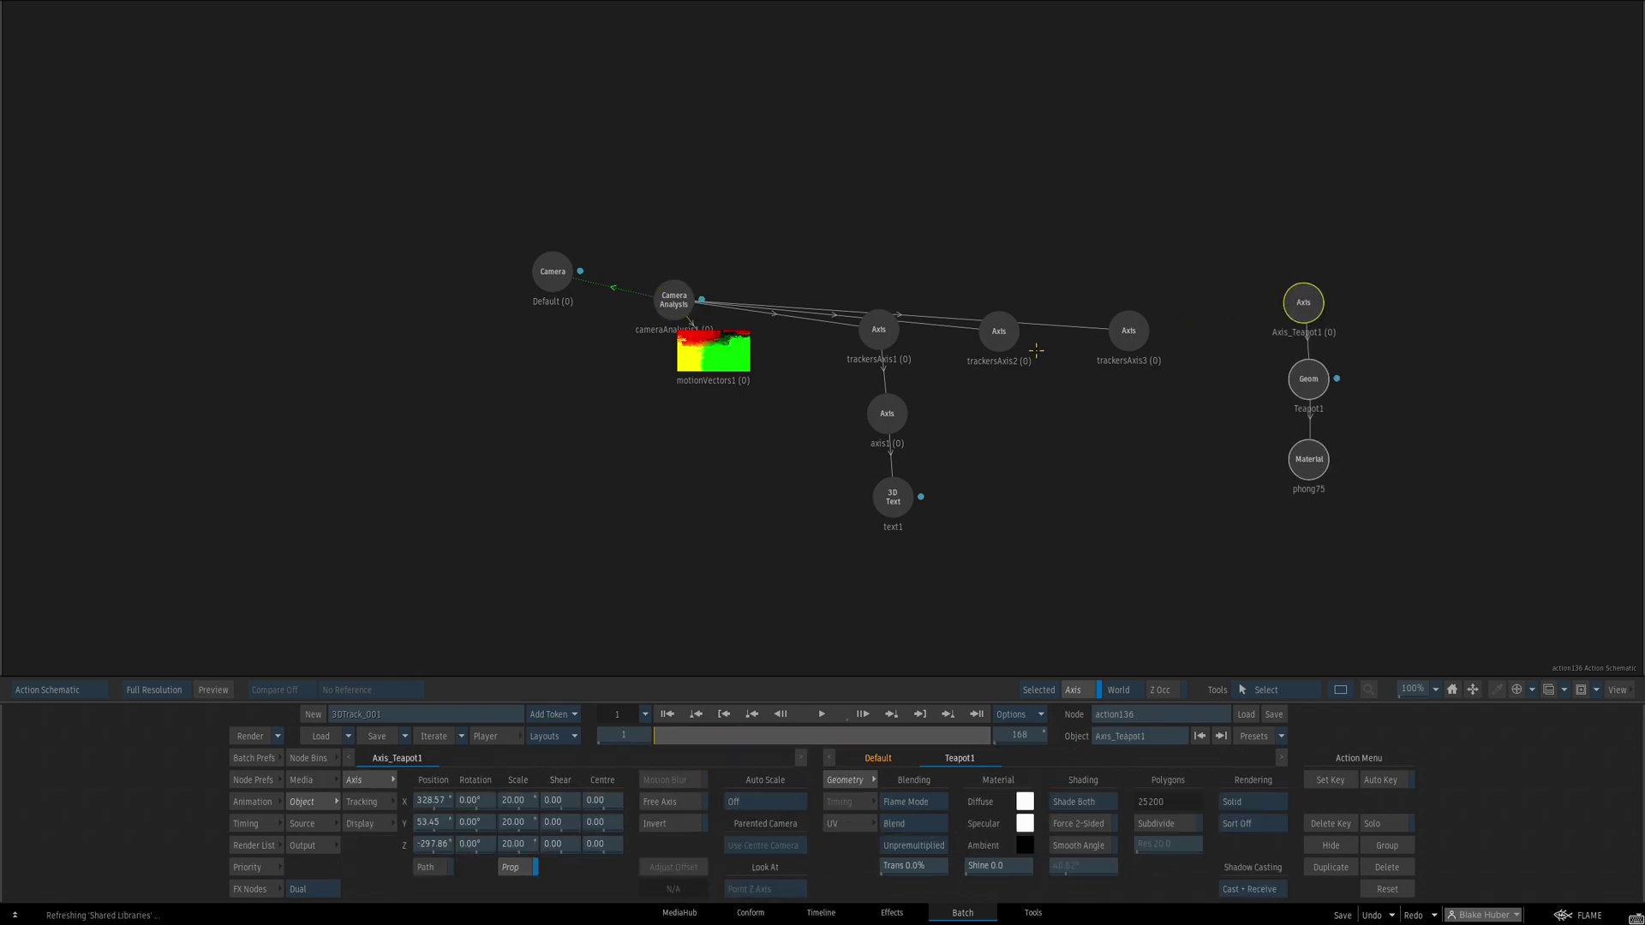
{"action": "left_click_drag", "start_coordinate": [676, 304], "coordinate": [682, 298]}
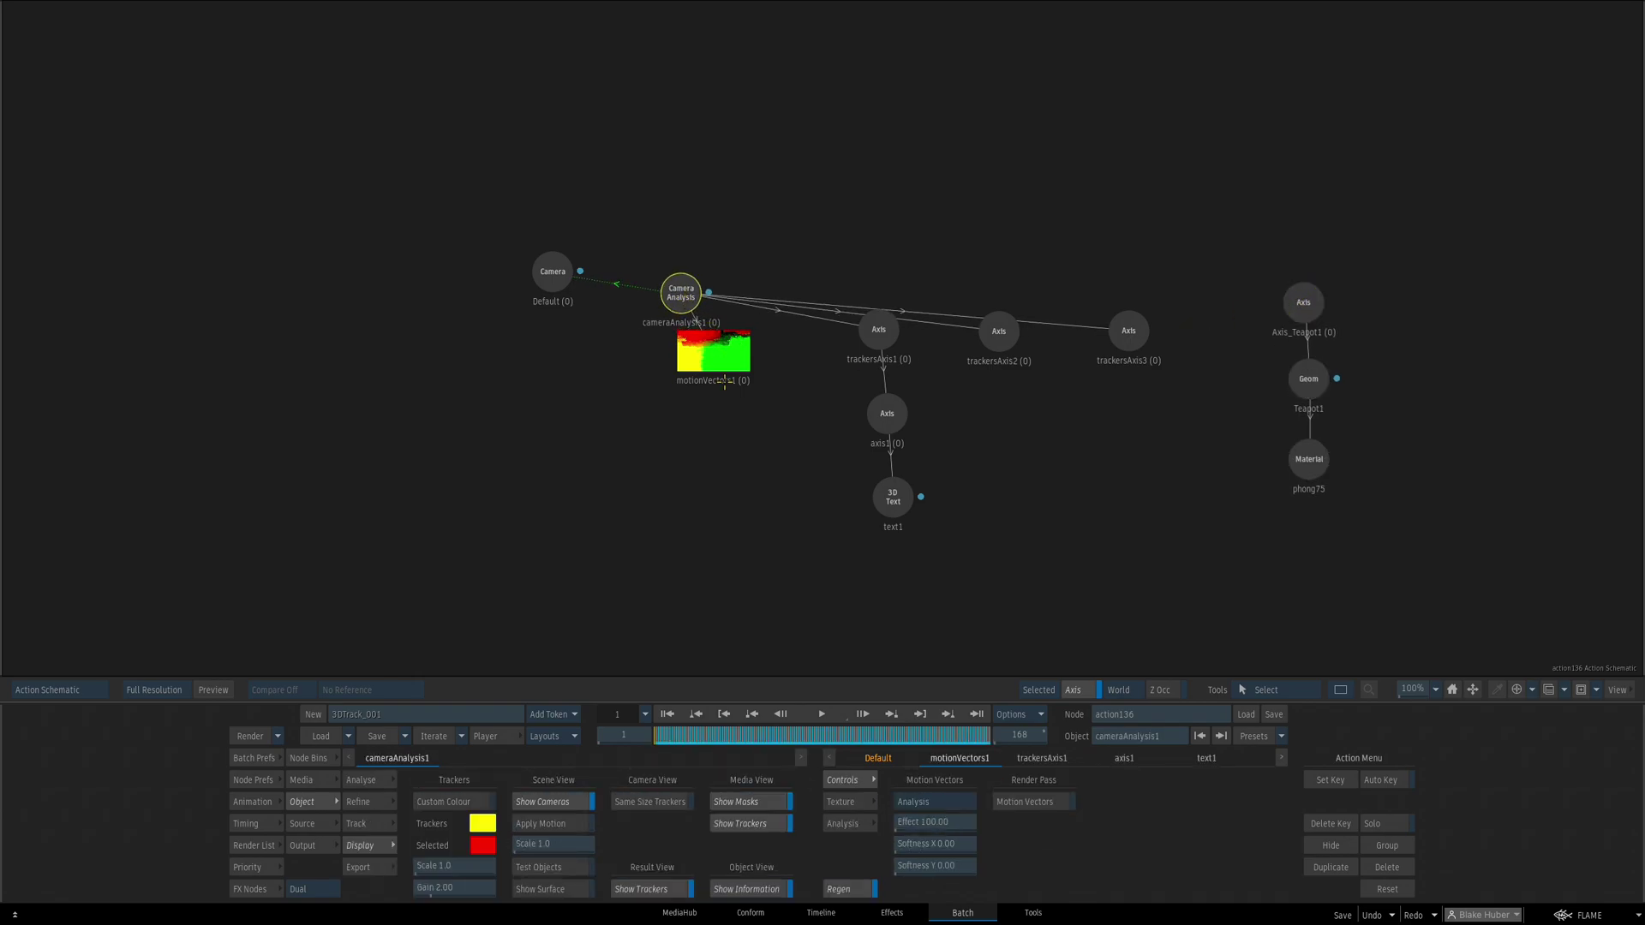
{"action": "key", "text": "F4"}
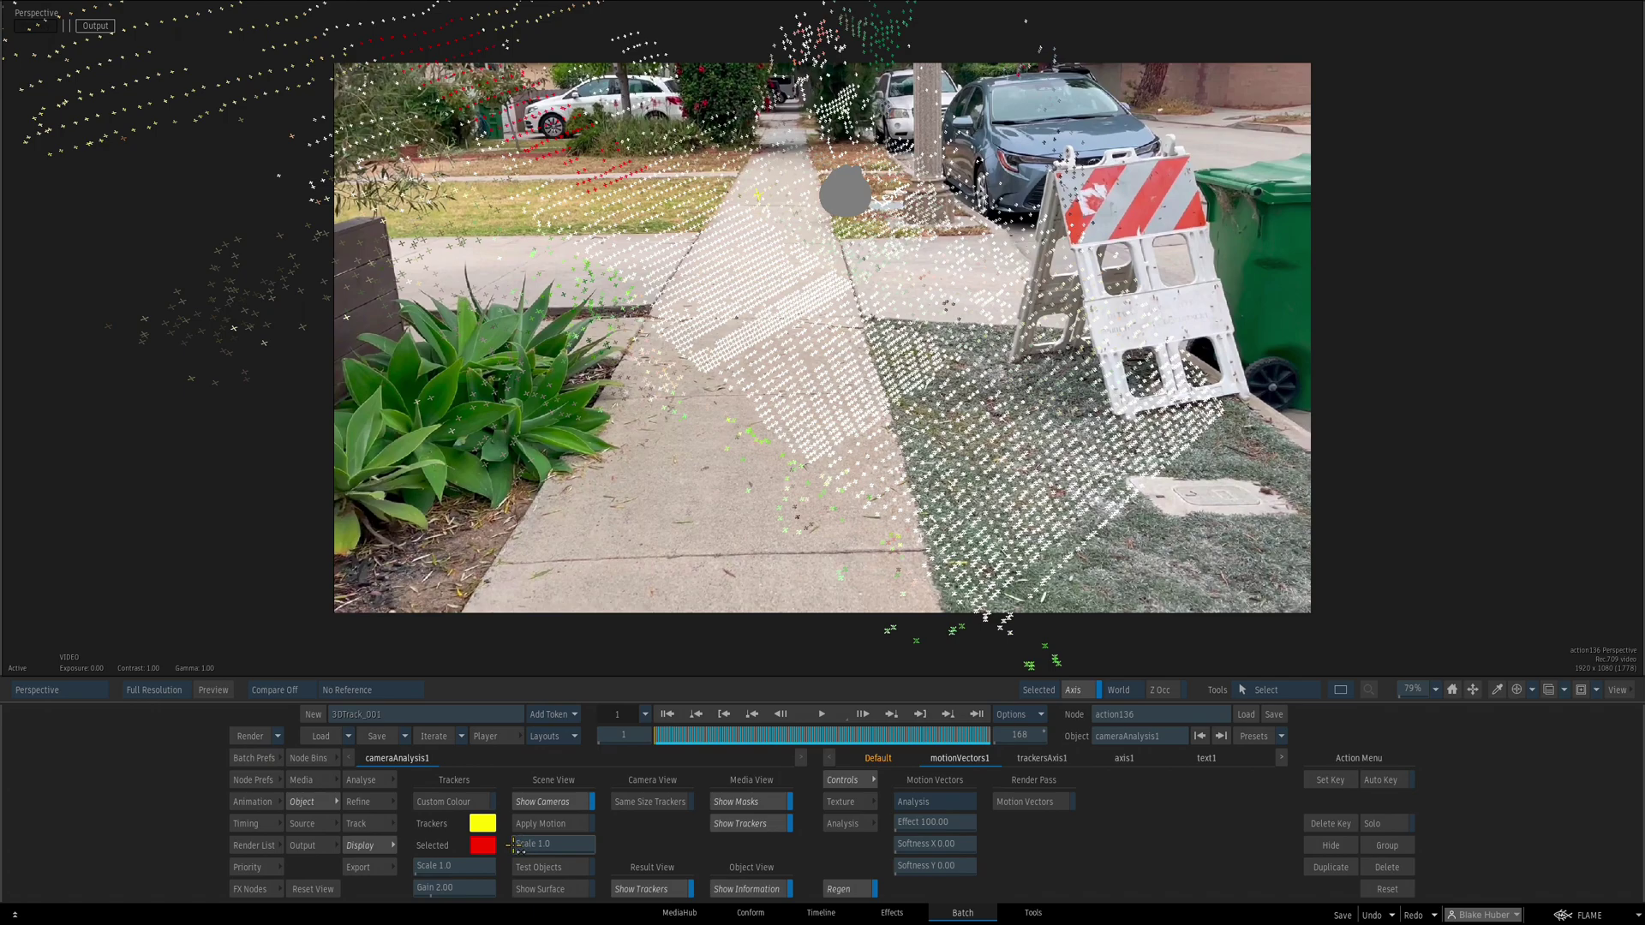
{"action": "key", "text": "F1"}
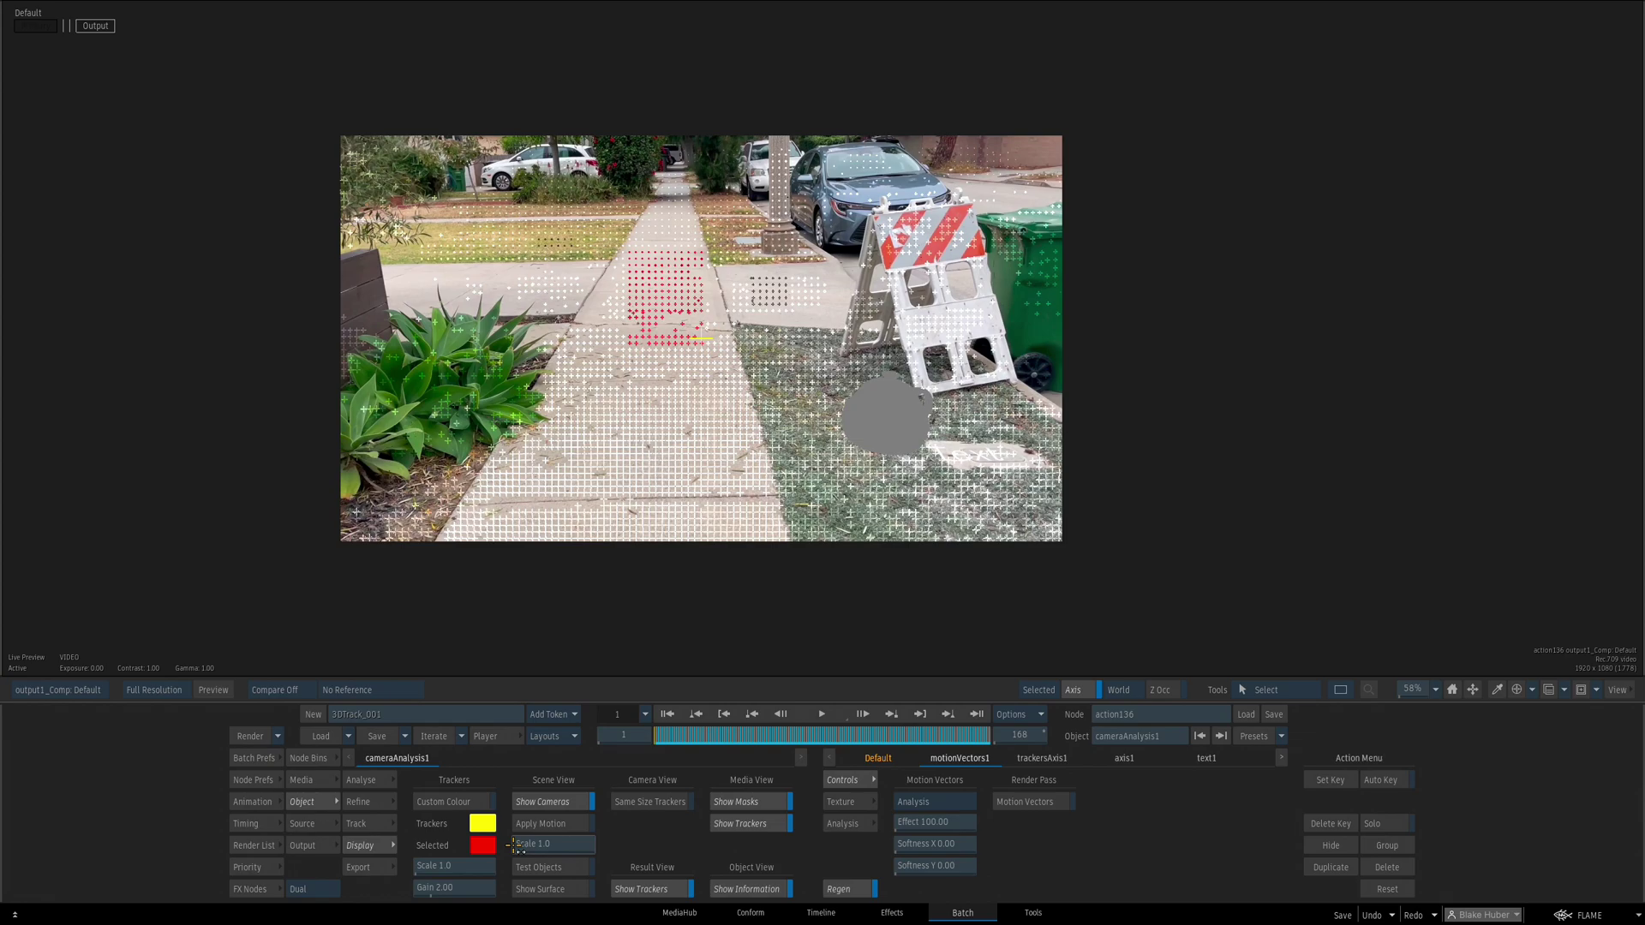